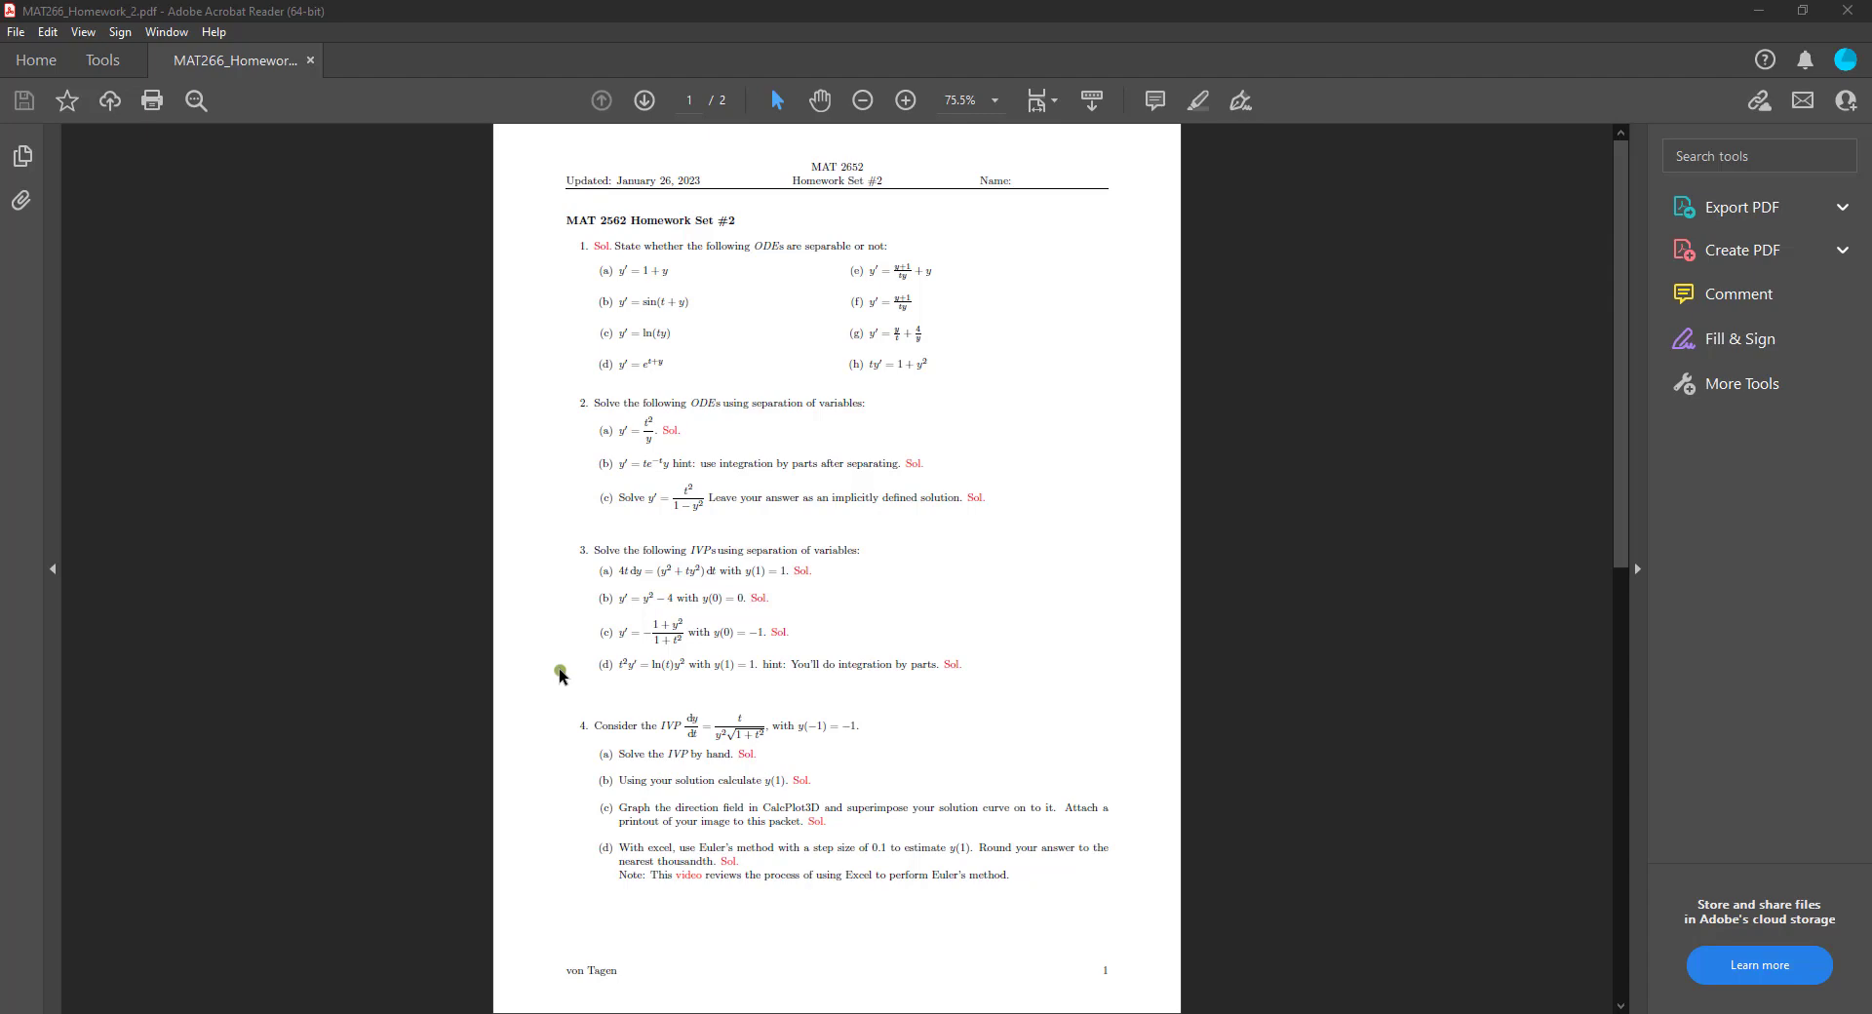
- Enlarge the homework PDF to 150% and read problem 4 about the direction field
click(905, 100)
click(906, 99)
click(906, 99)
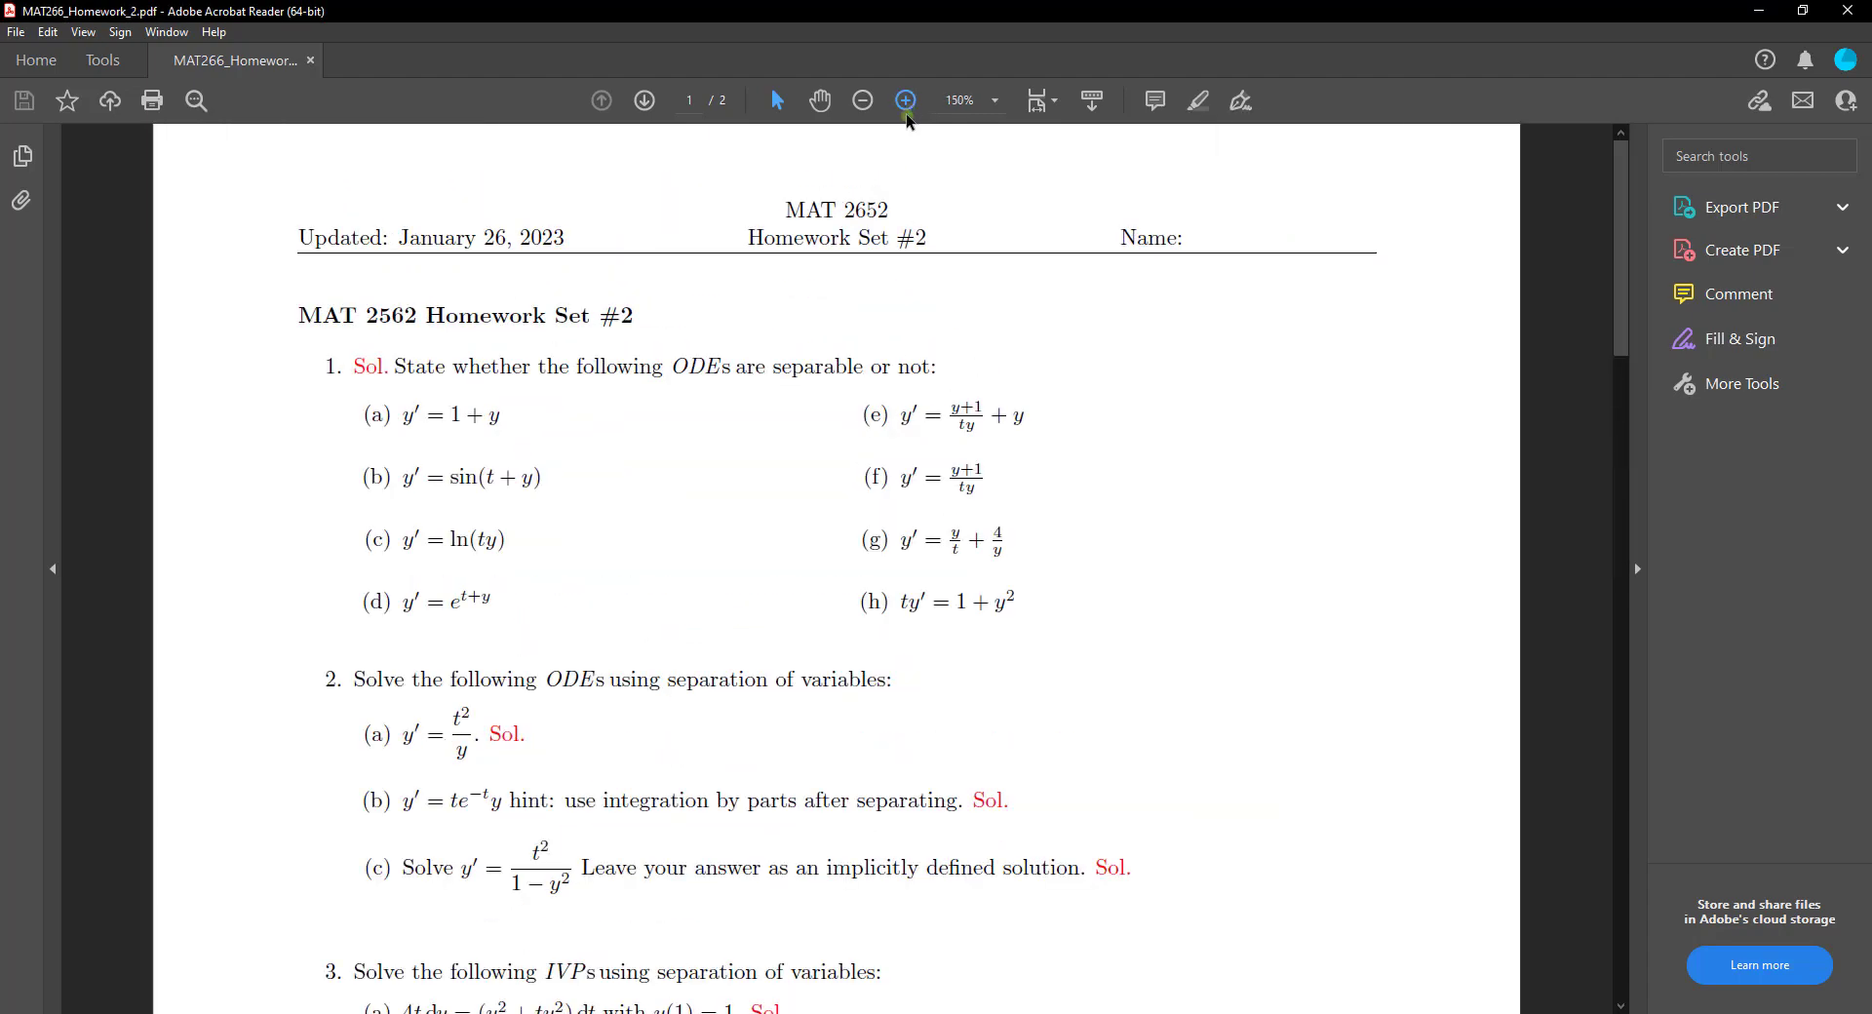
scroll(903, 384, down, 10)
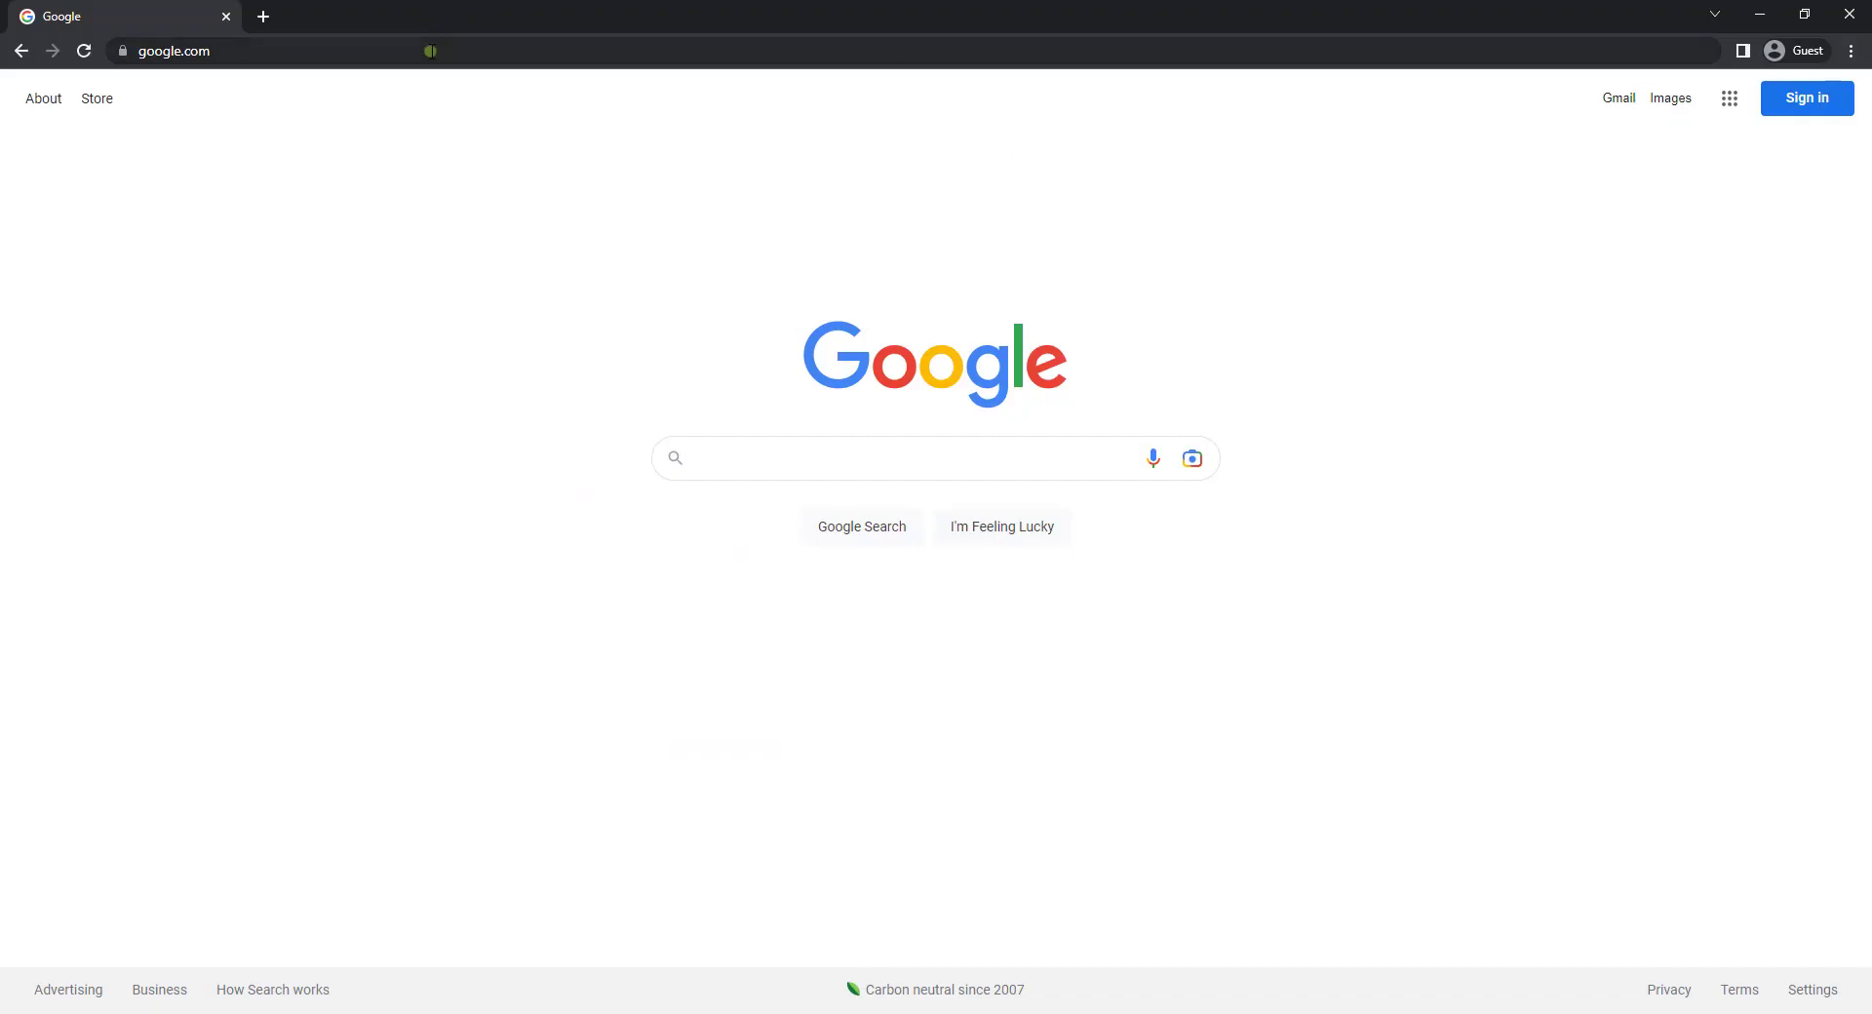
- Switch to the browser, search for calcplot3d and open the CalcPlot3D - LibreTexts result
click(417, 41)
text(cal)
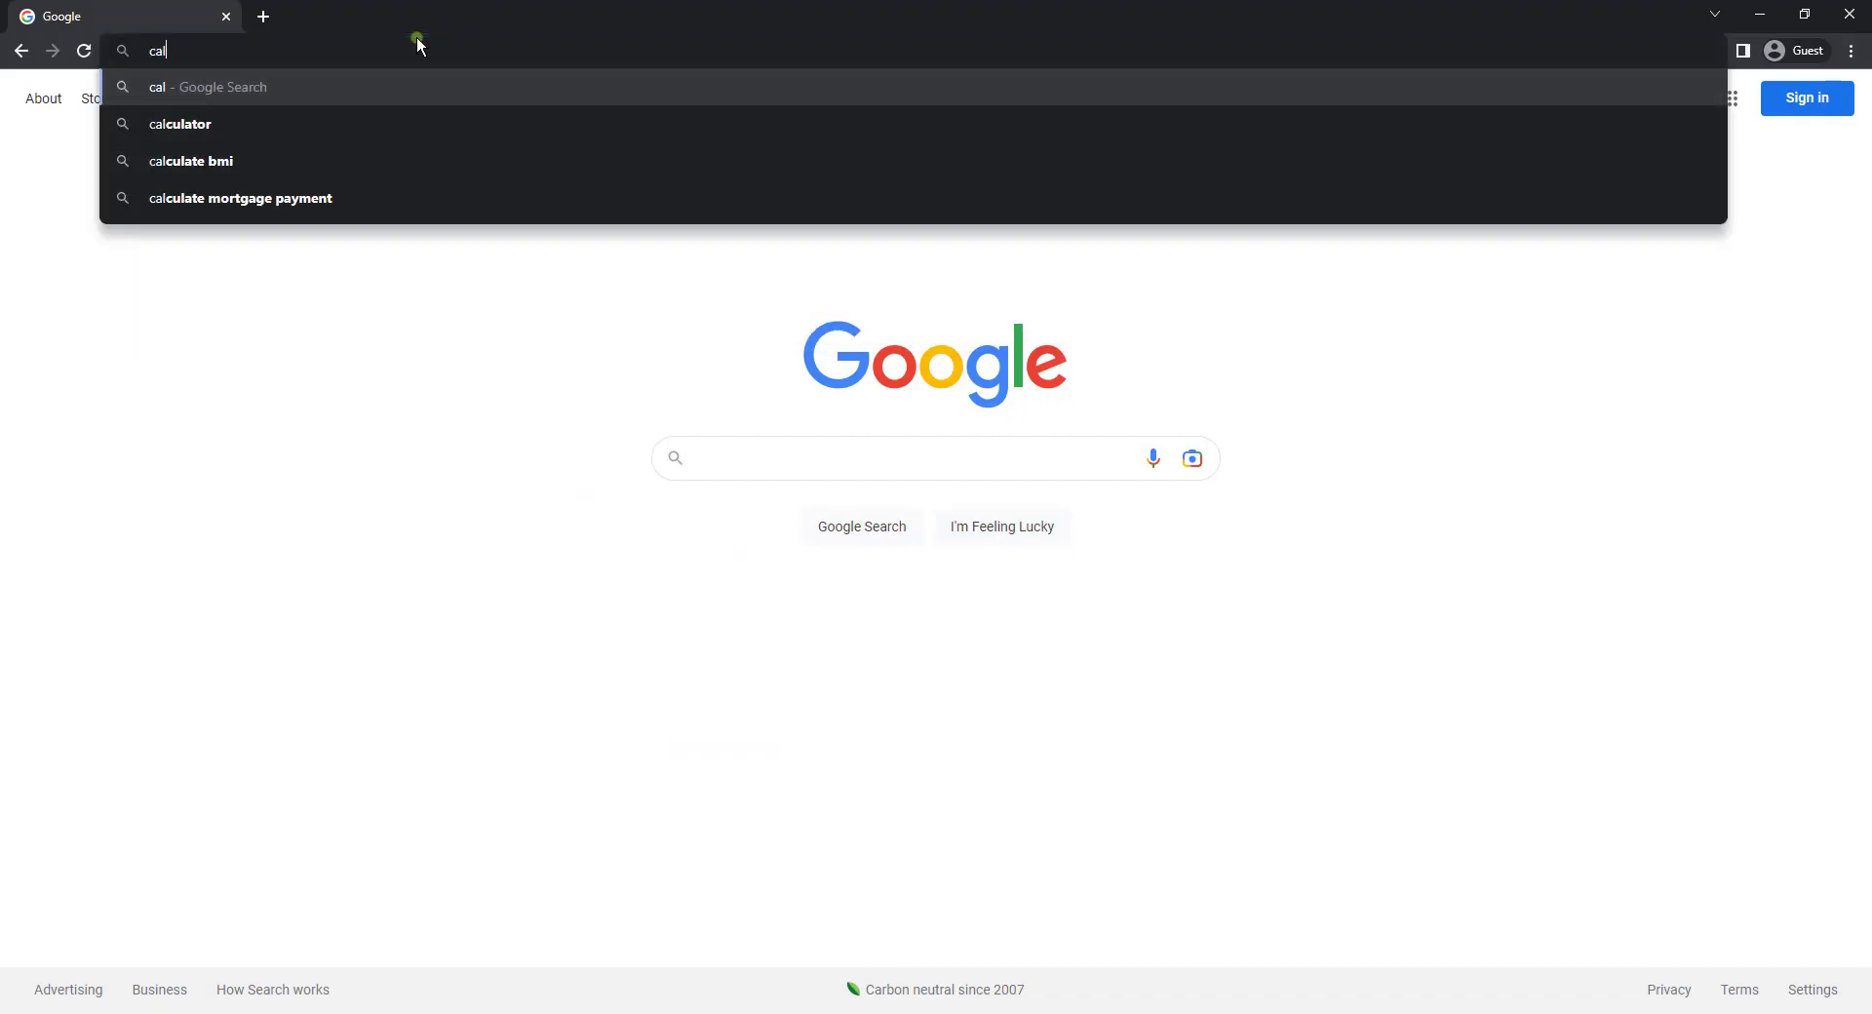
text(cplot)
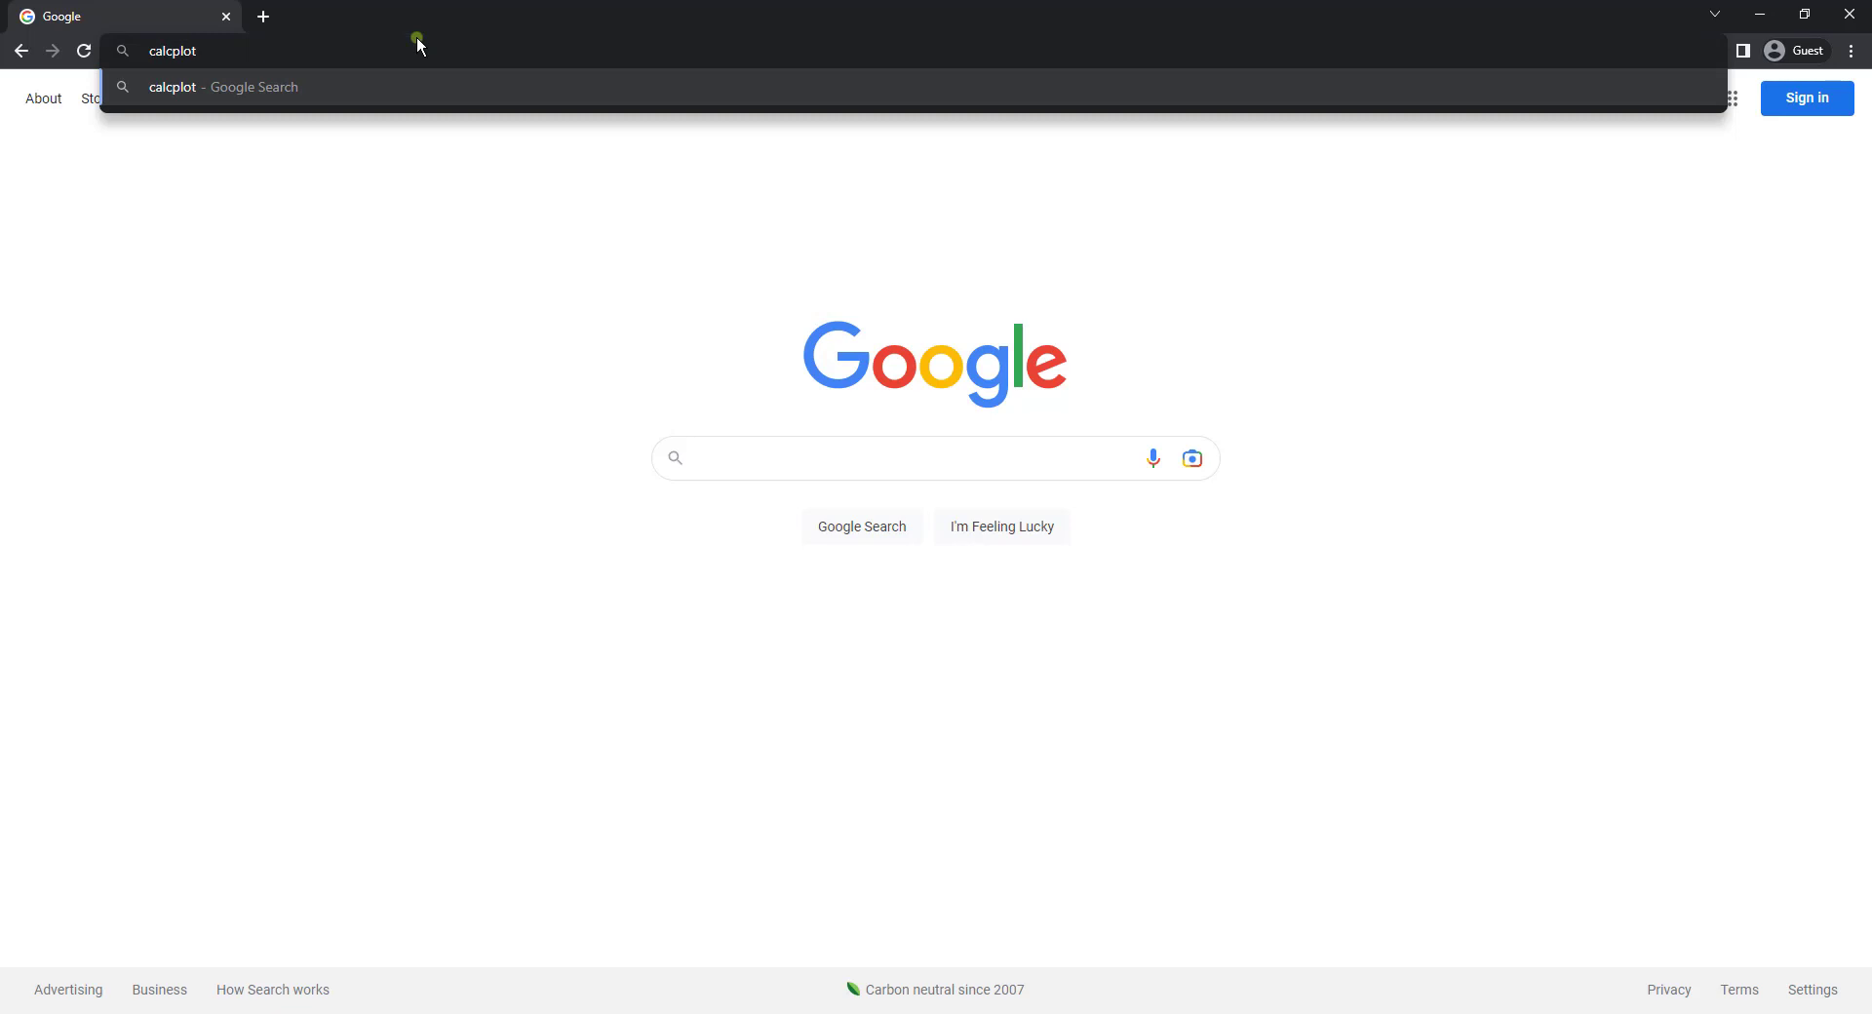
text(3d)
key(Return)
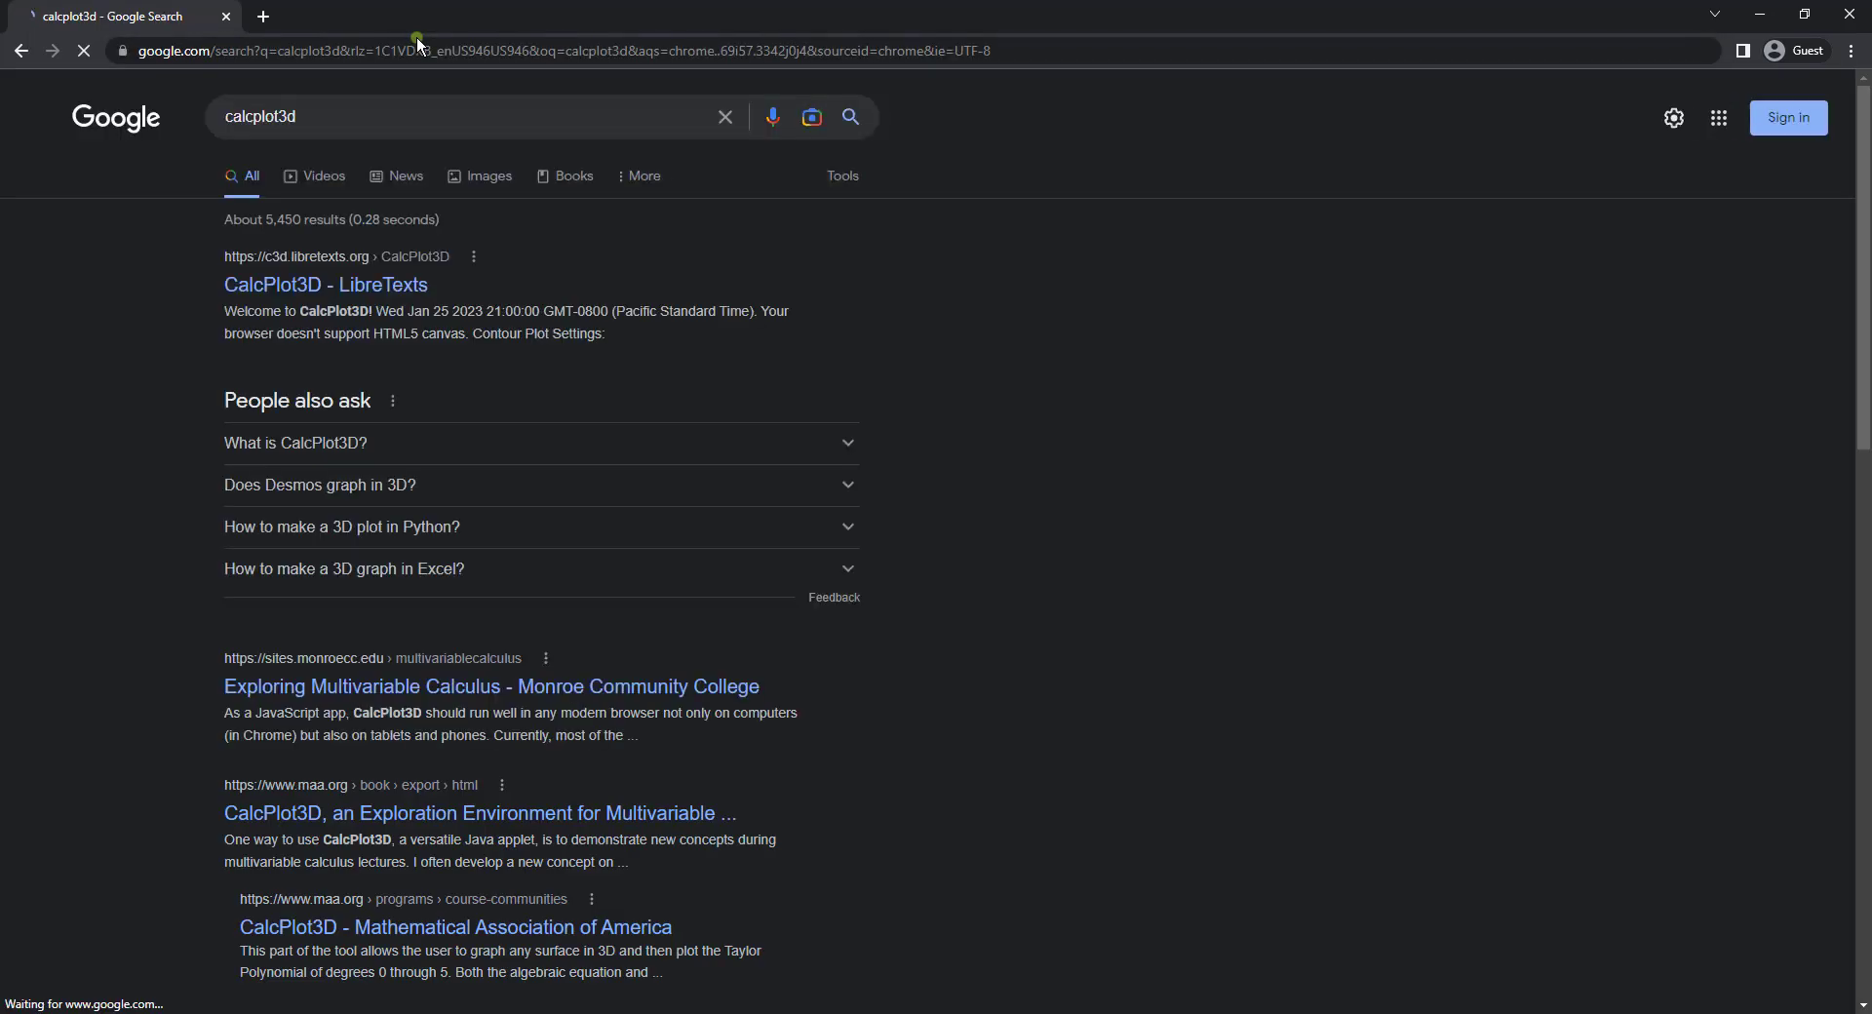
click(283, 284)
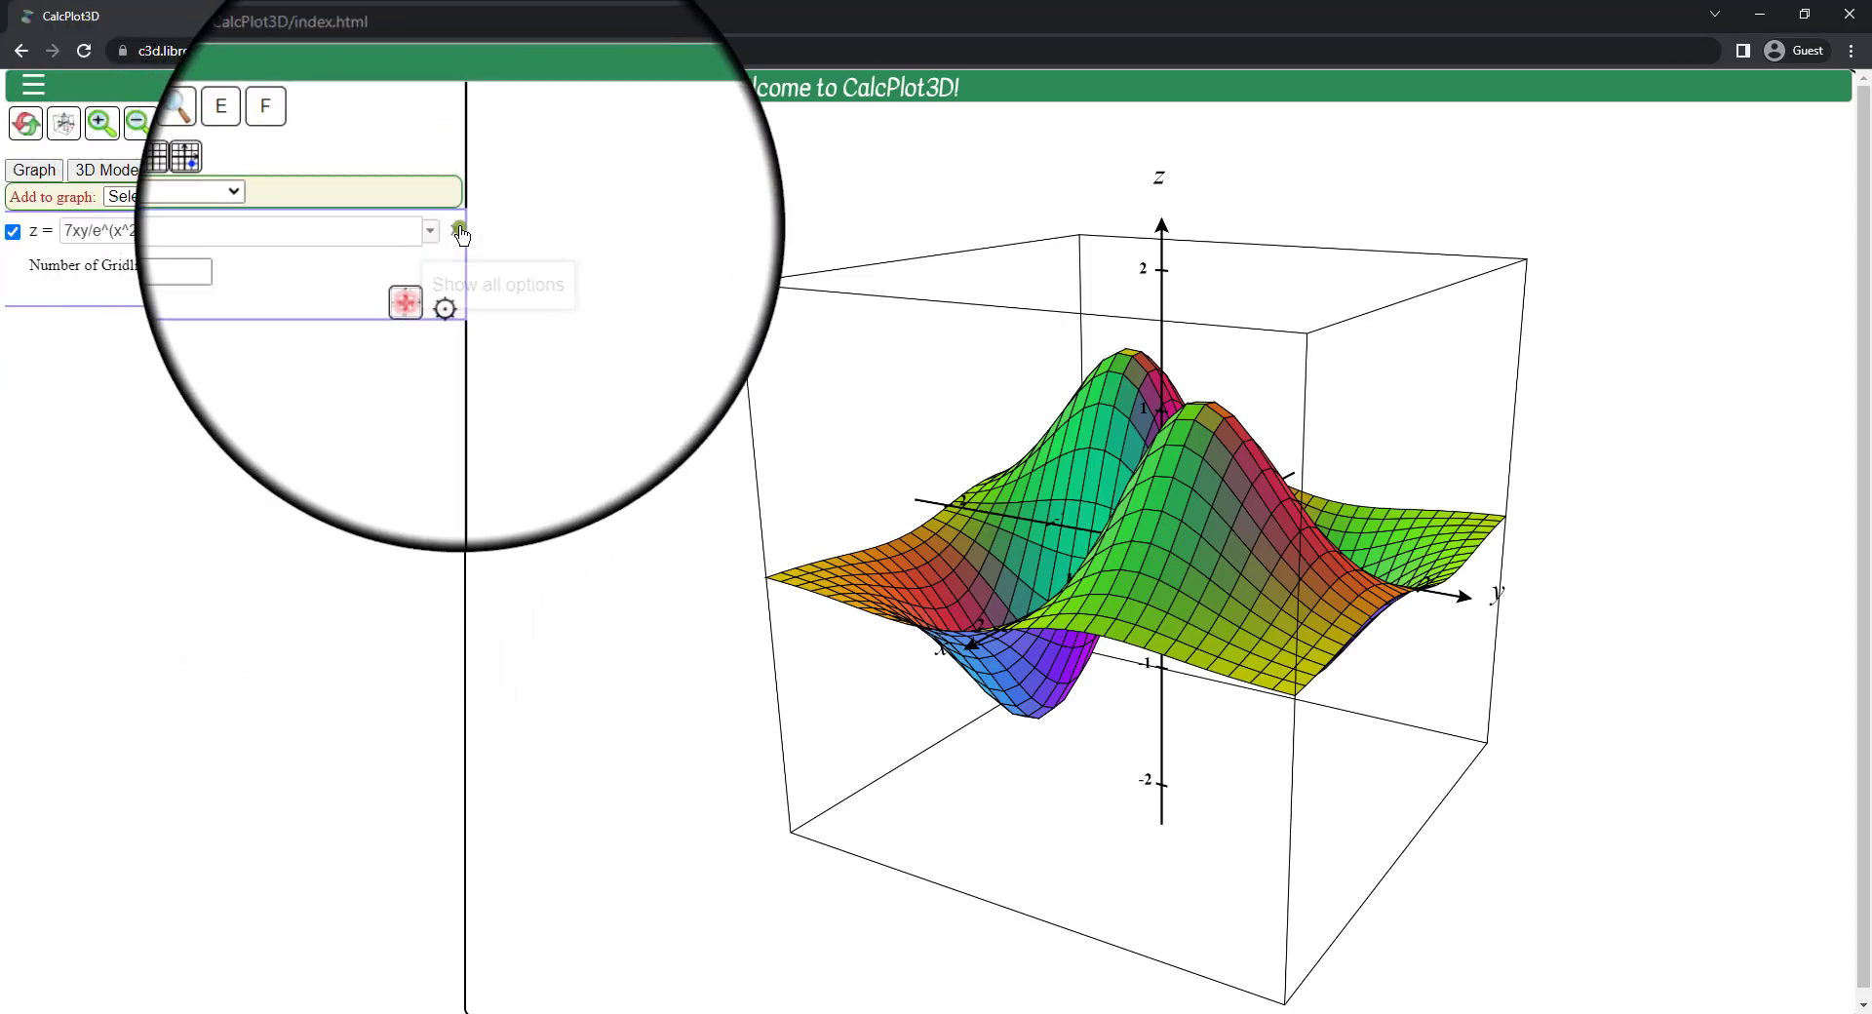
- Remove the default surface function and add a vector field to the graph
click(452, 231)
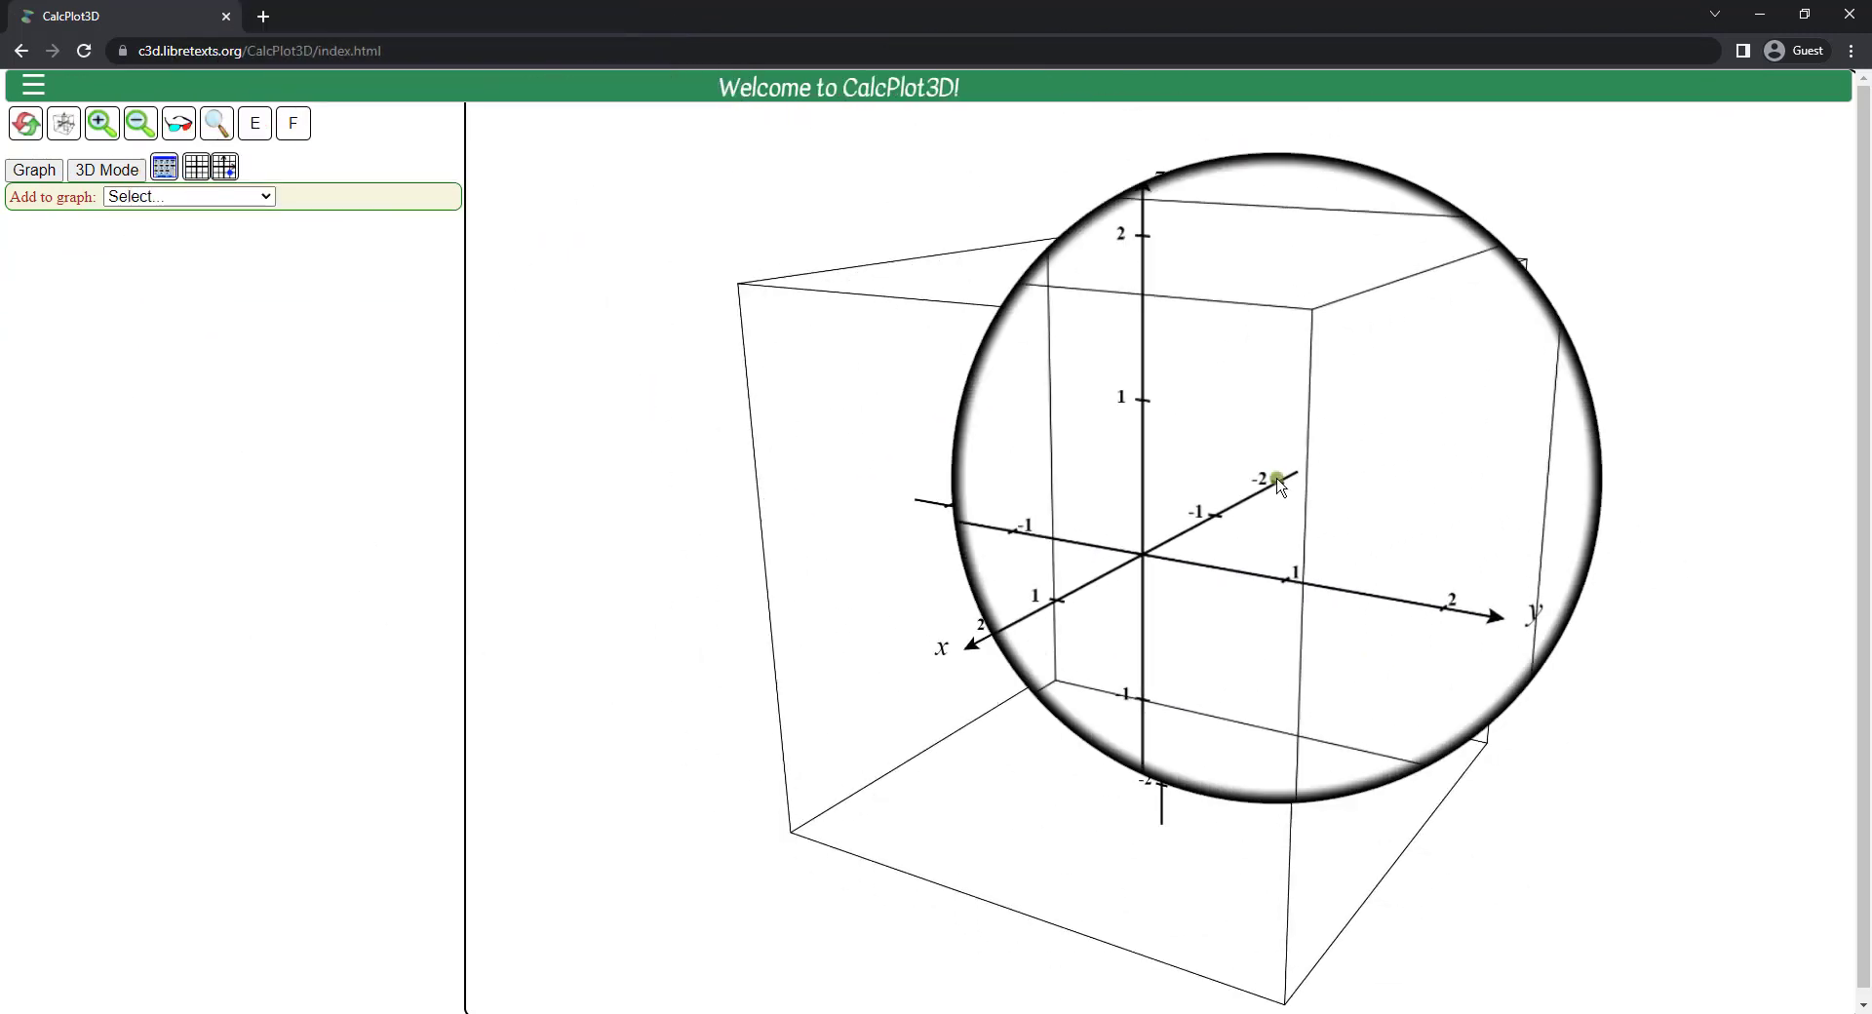
click(243, 181)
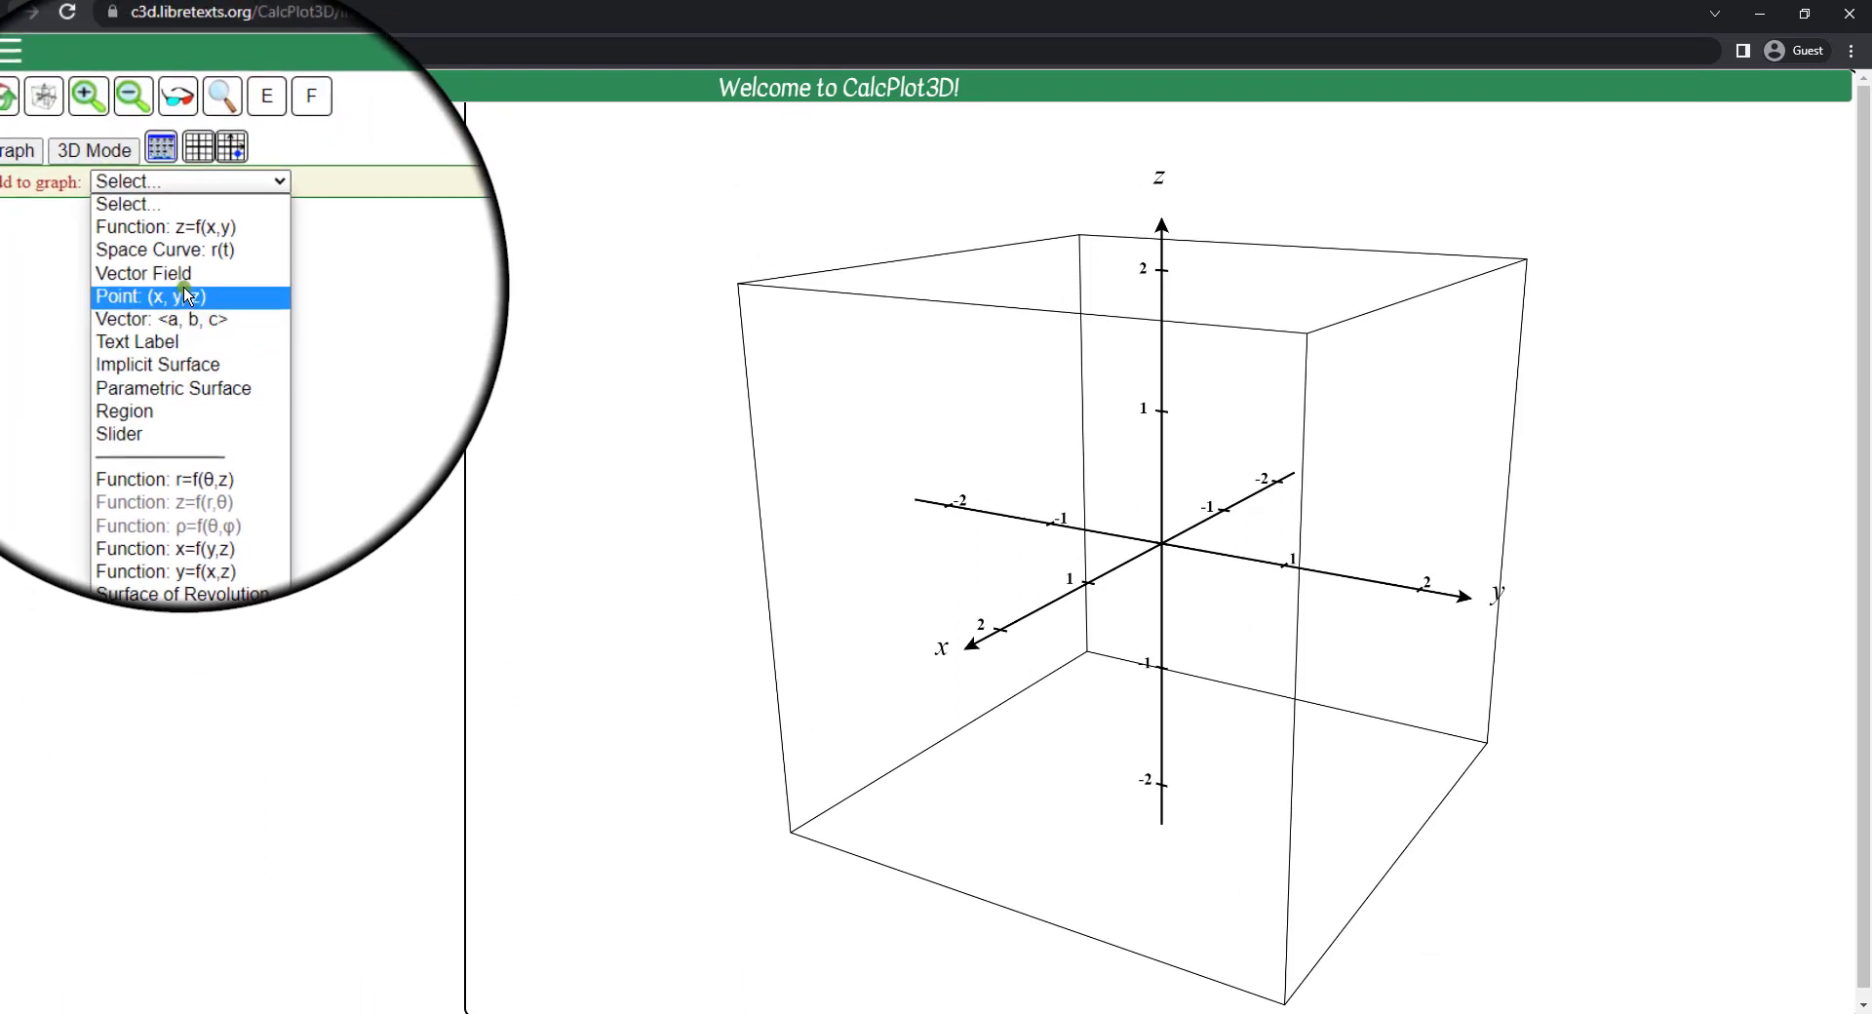
click(147, 253)
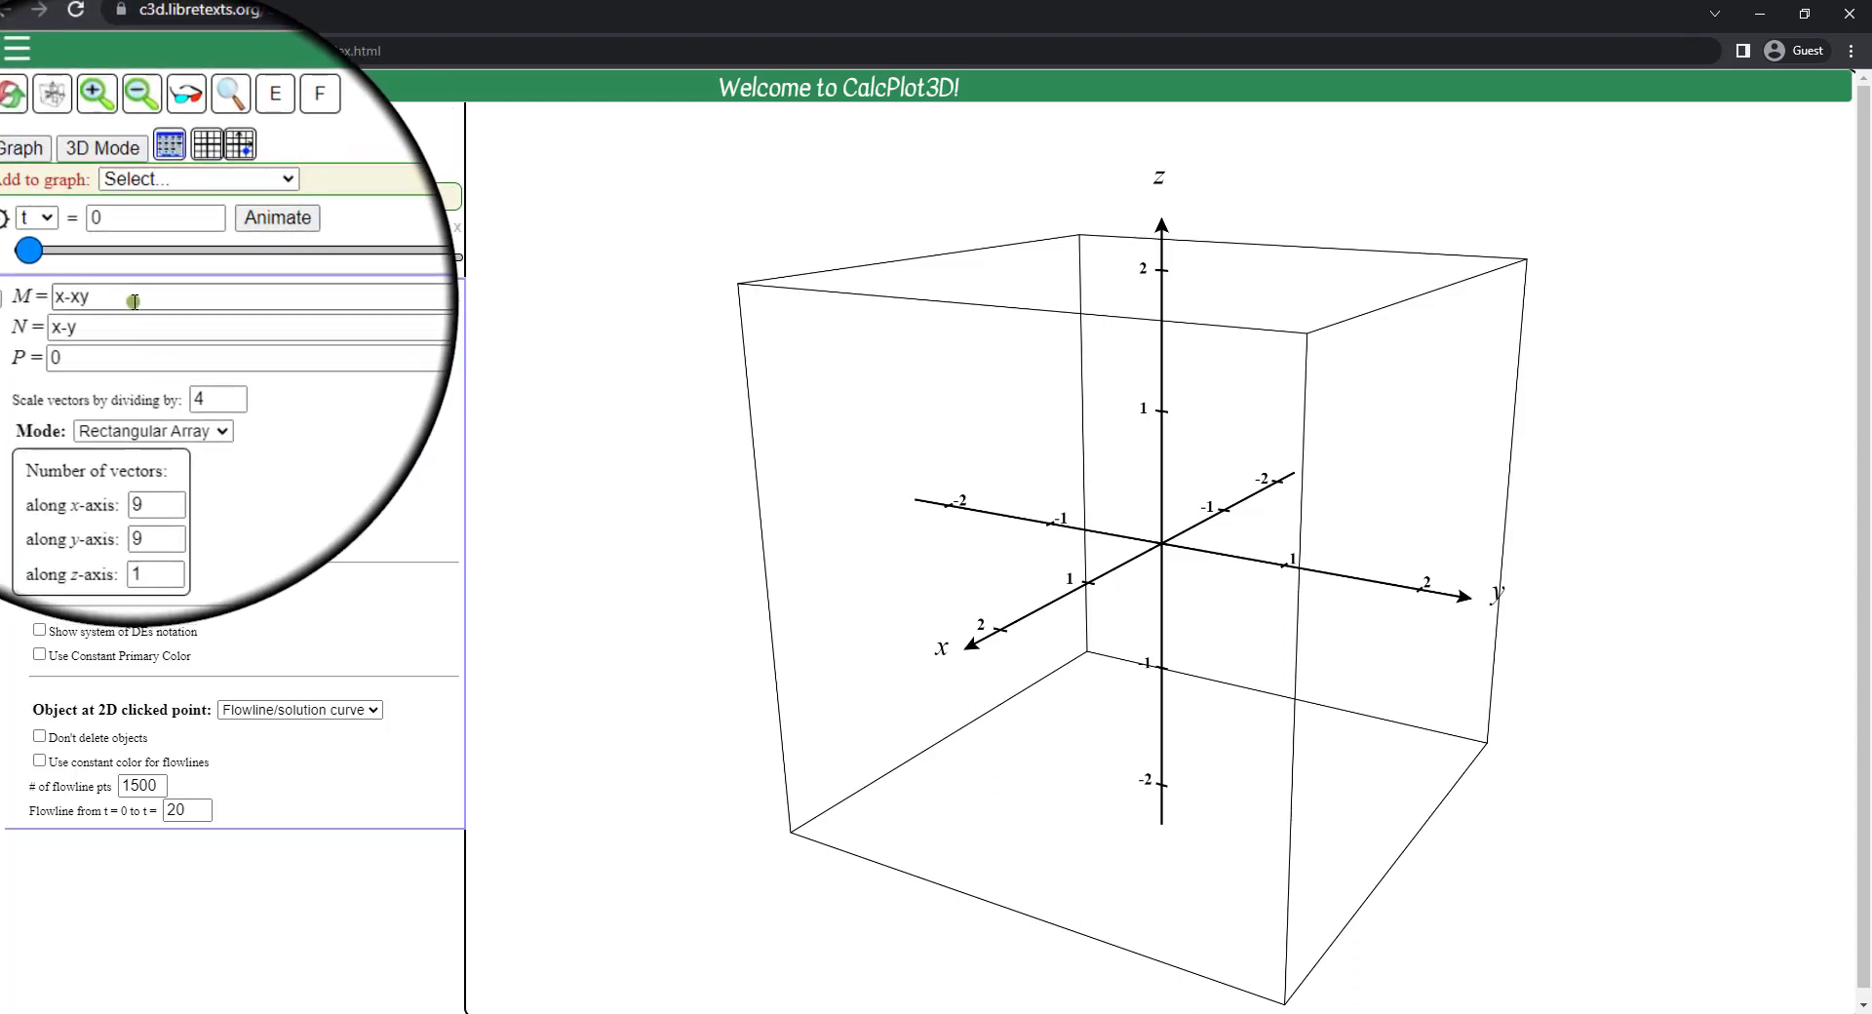
- Set the vector field's M to 1 and N to x/(y^2*sqrt(1+x^2), consulting problem 4 in the homework PDF
drag(133, 301, 60, 307)
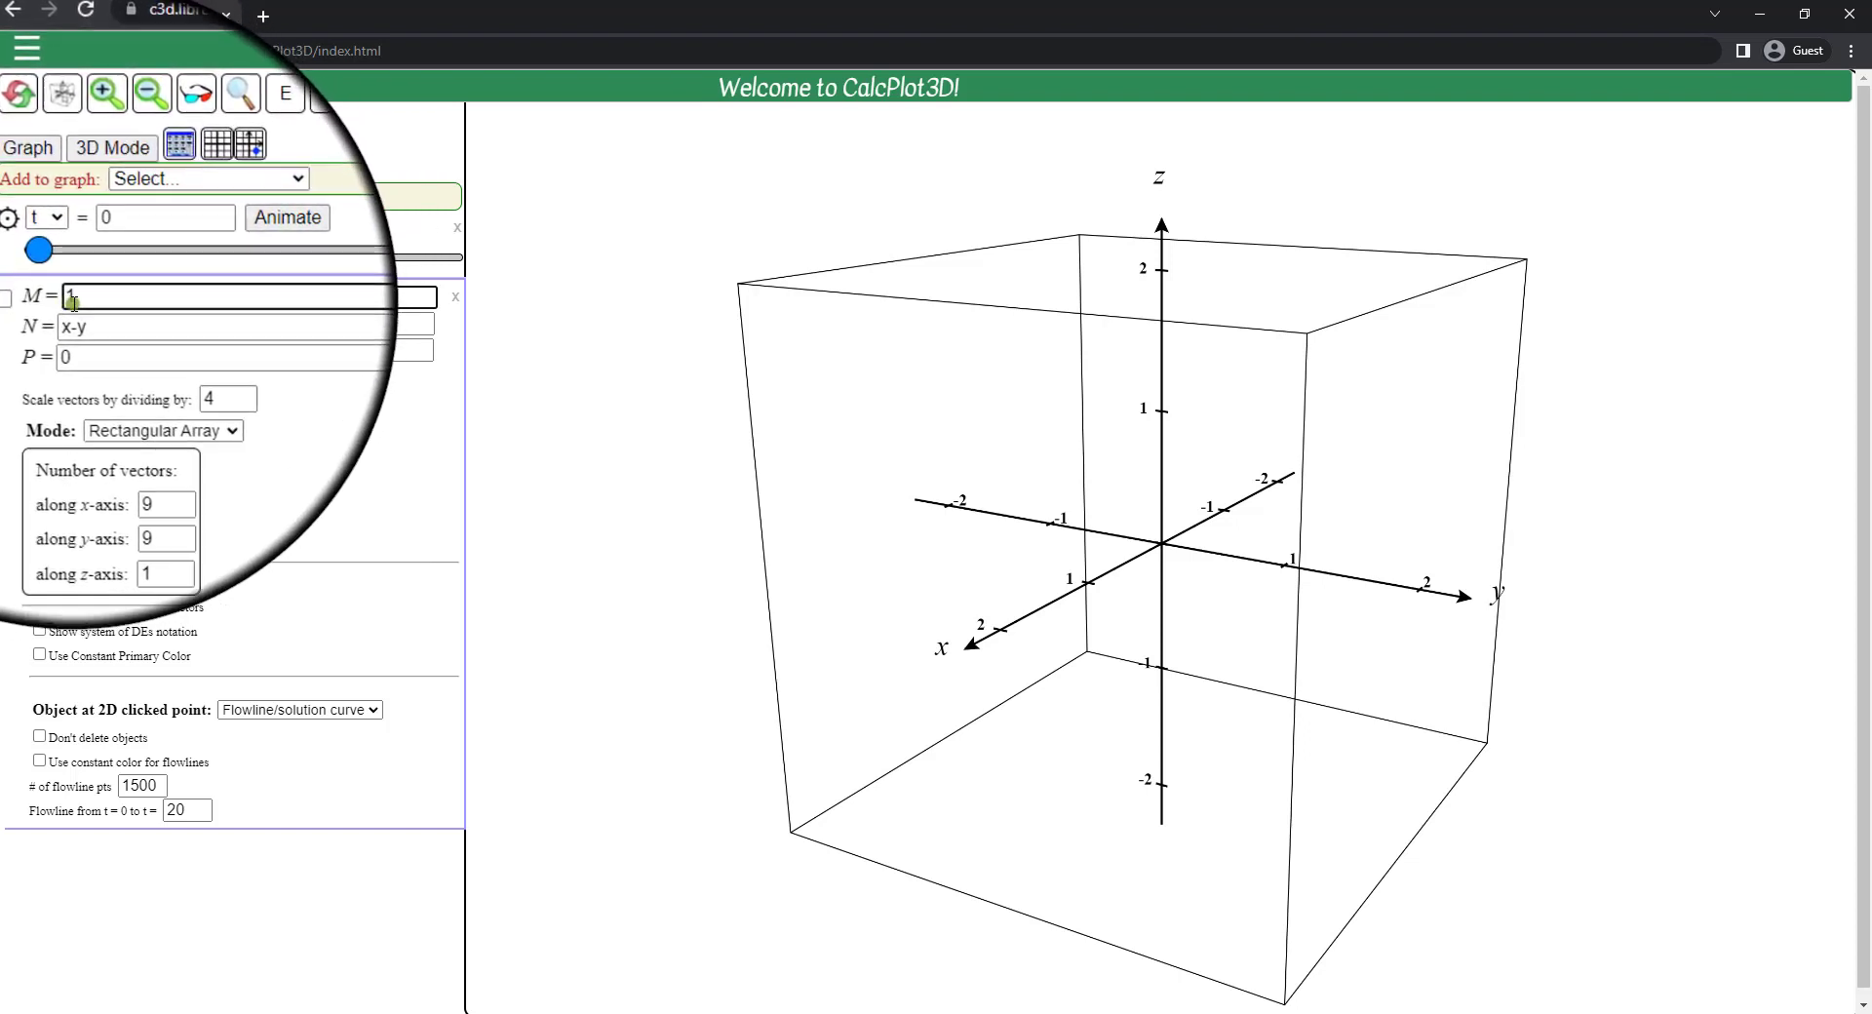
click(119, 324)
drag(119, 325, 61, 324)
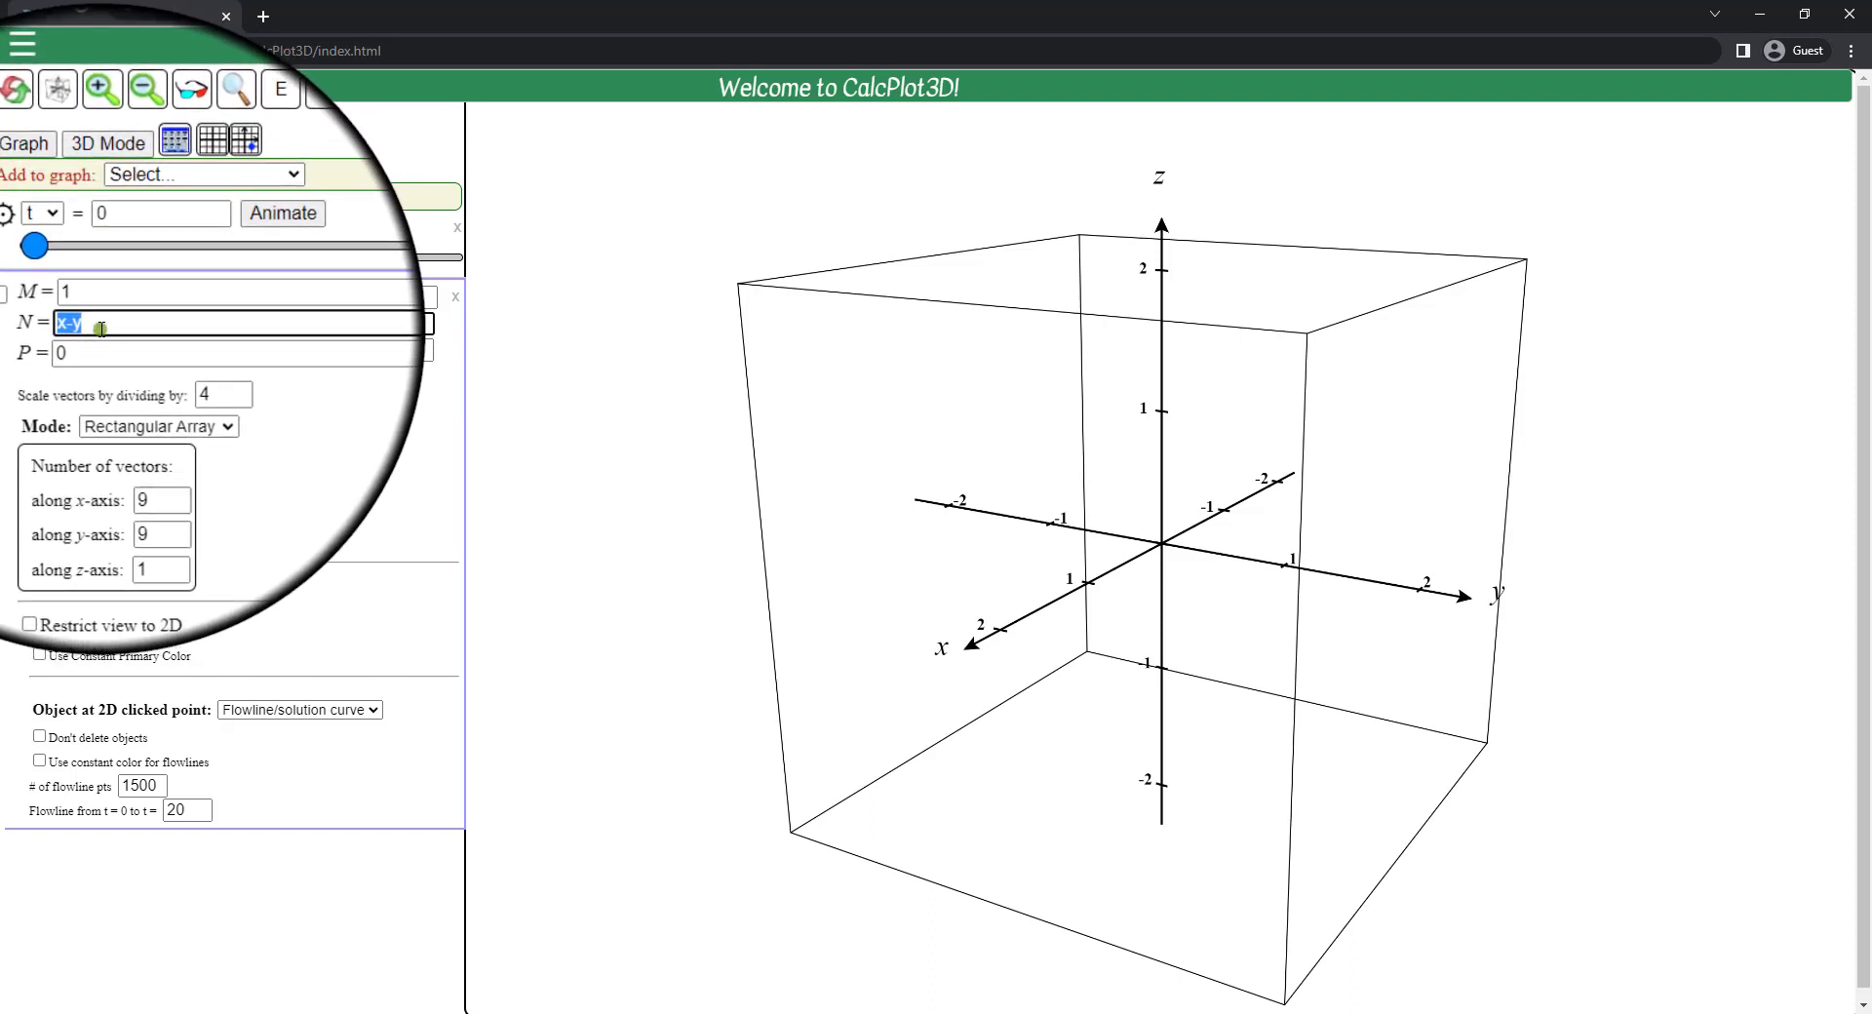
key(BackSpace)
click(585, 1012)
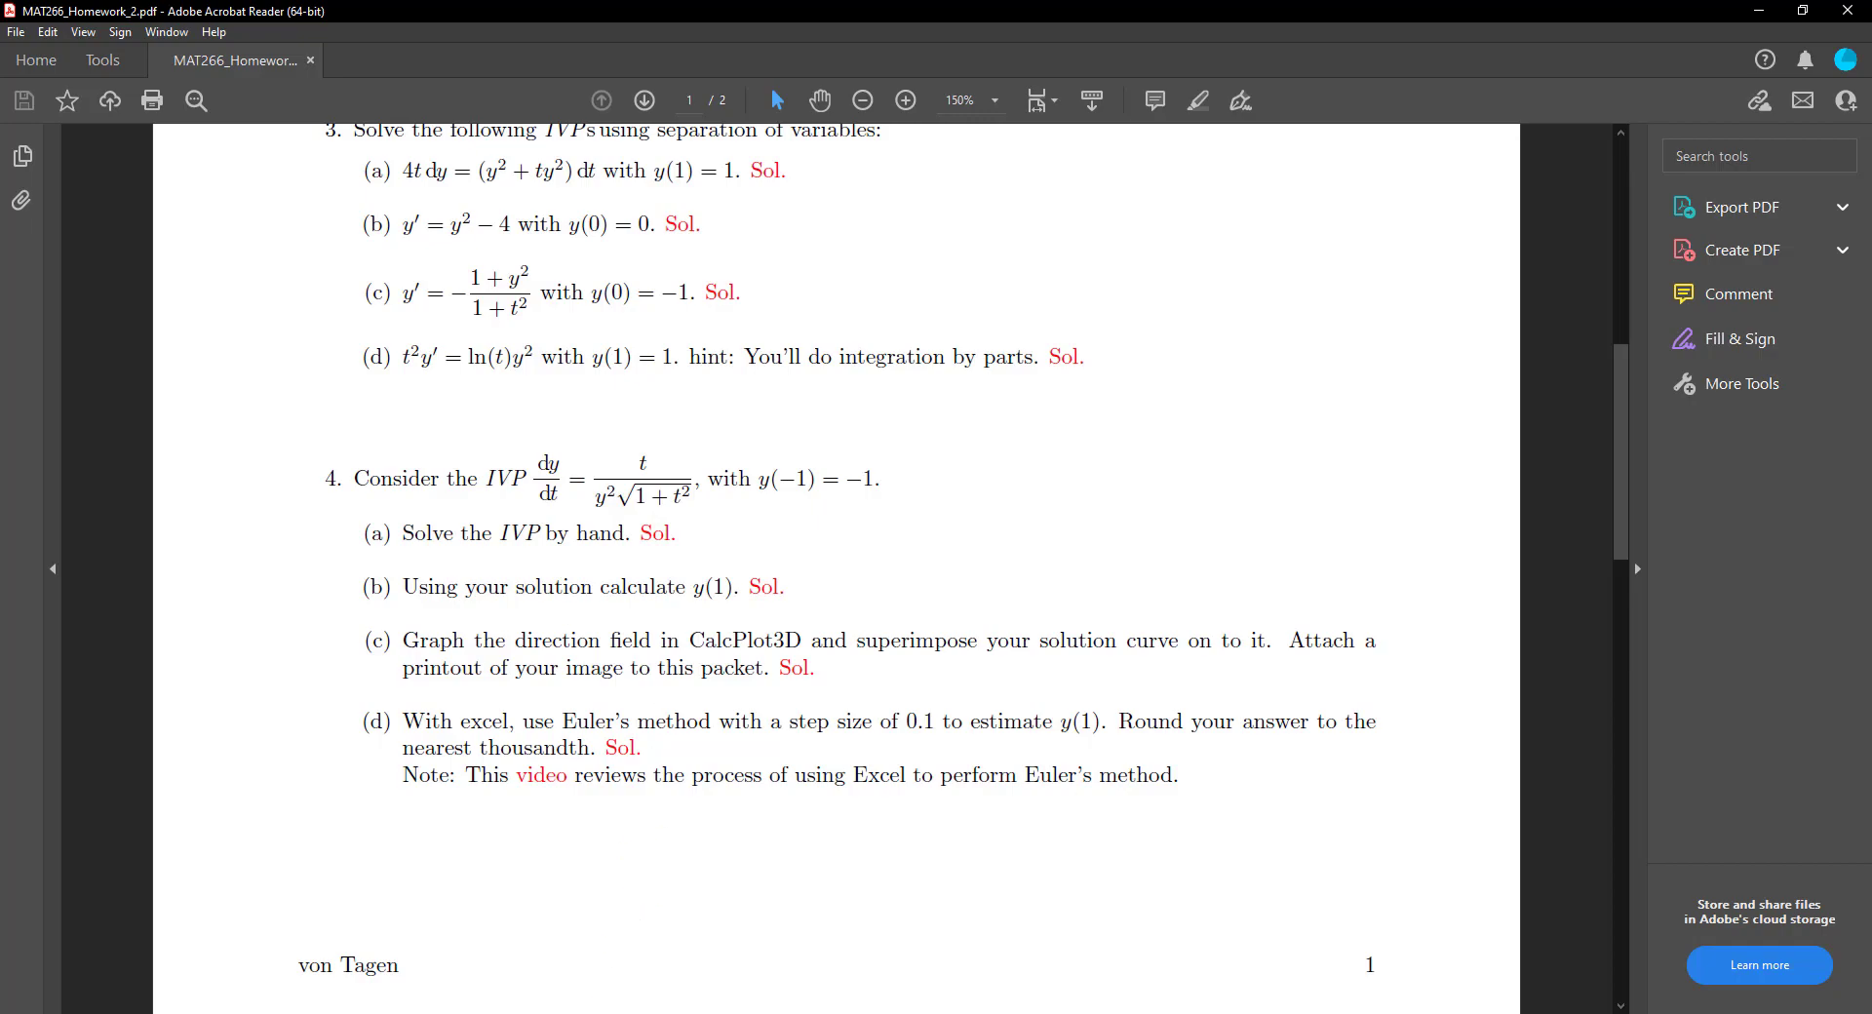
key(alt+Tab)
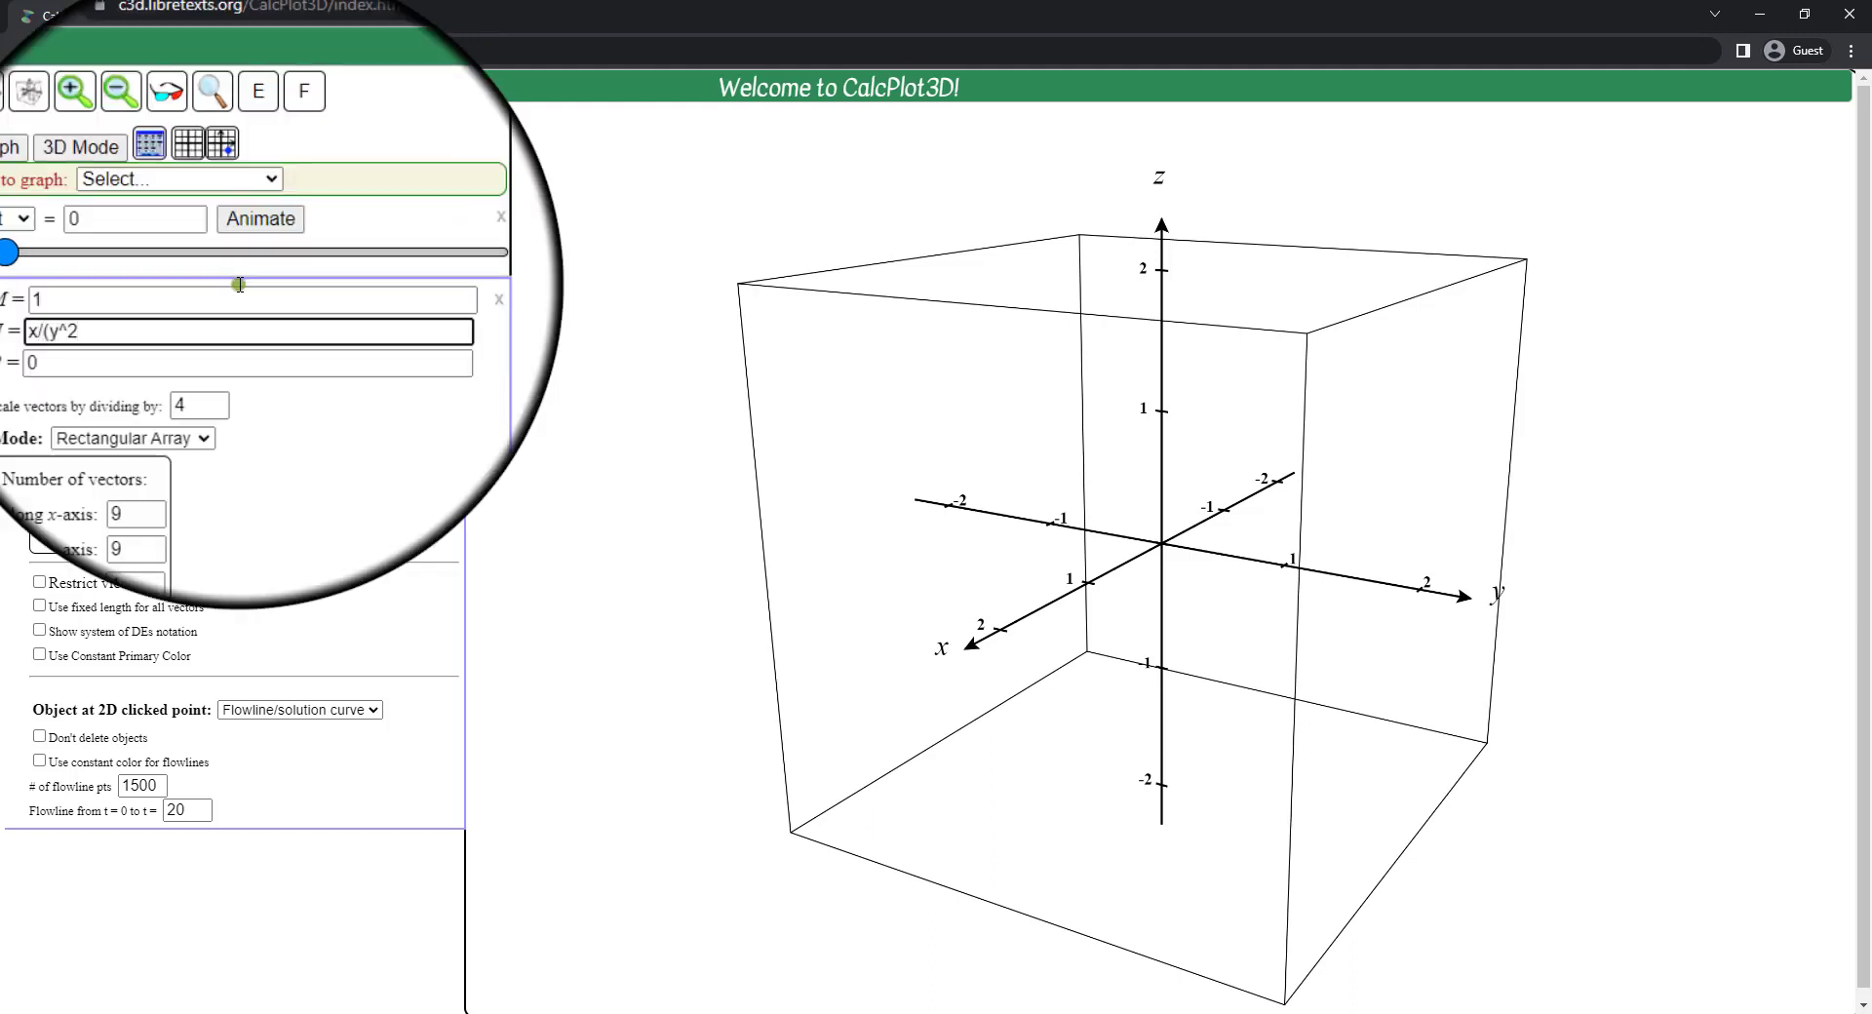
text((1+x^2)
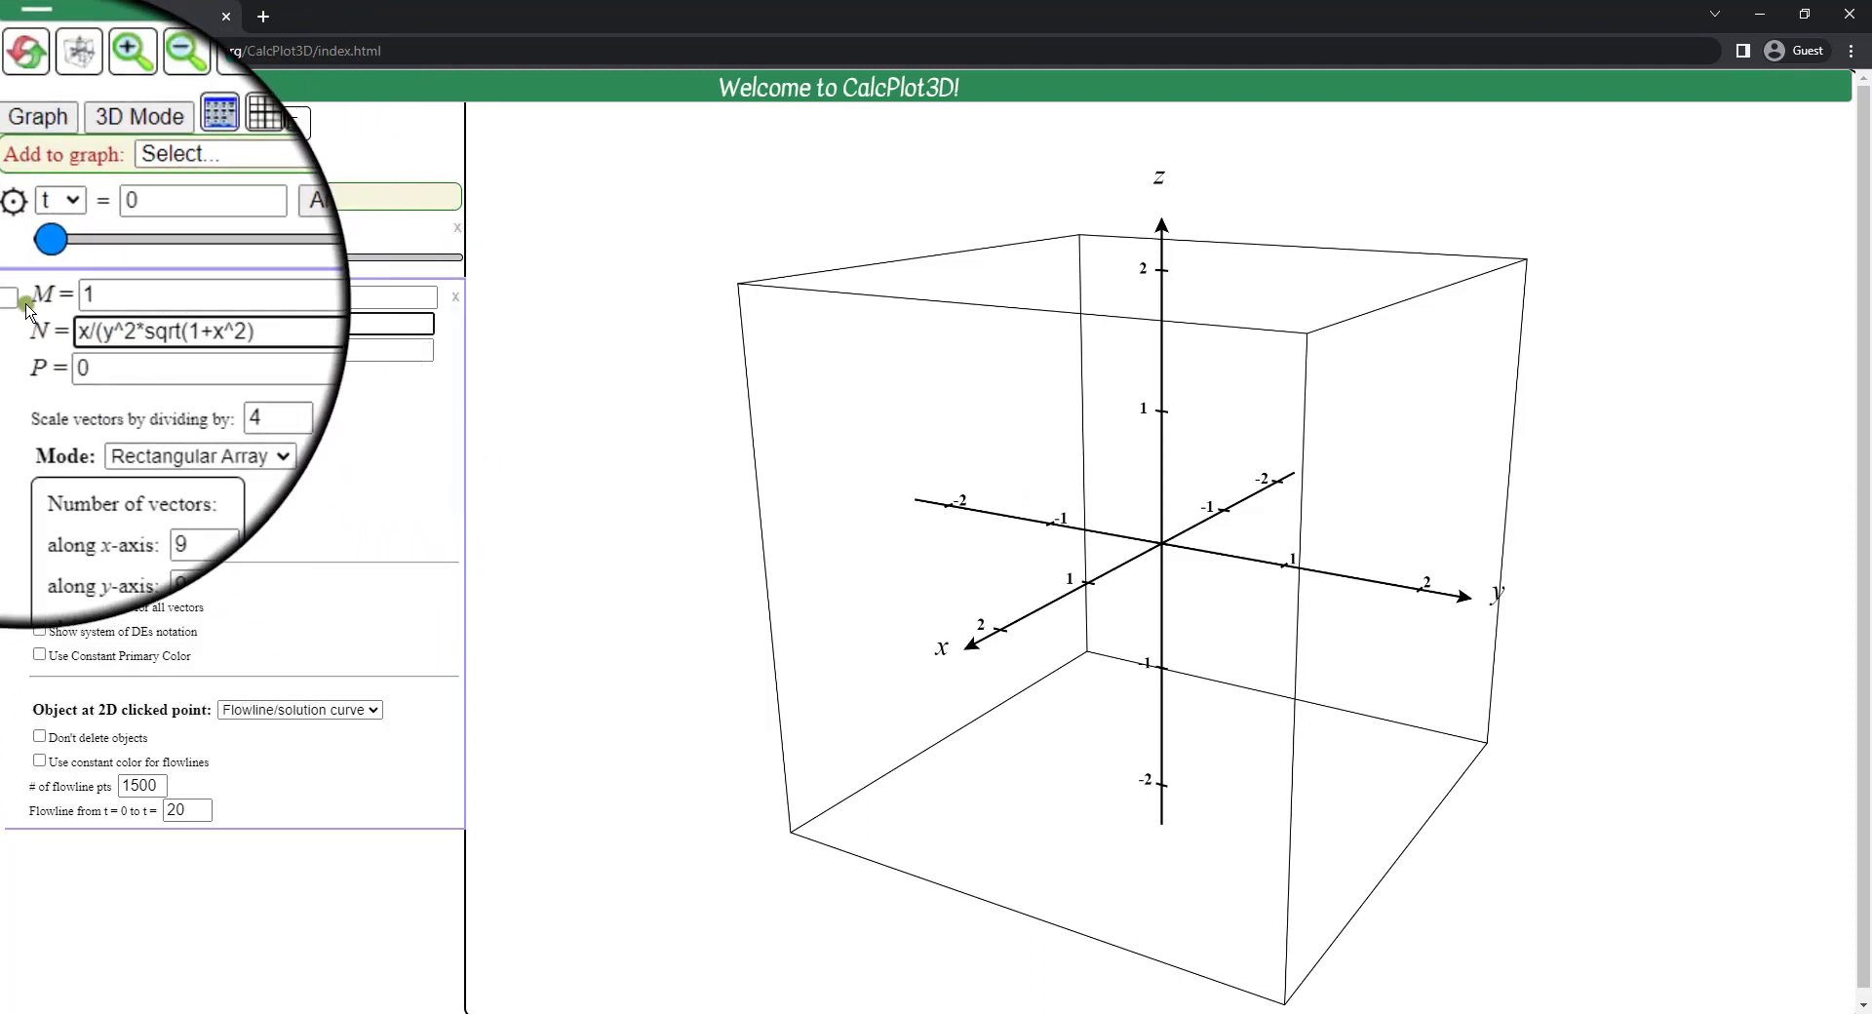
- Correct the N expression to x/(y^2*sqrt(1+x^2)) and plot the vector field
click(17, 300)
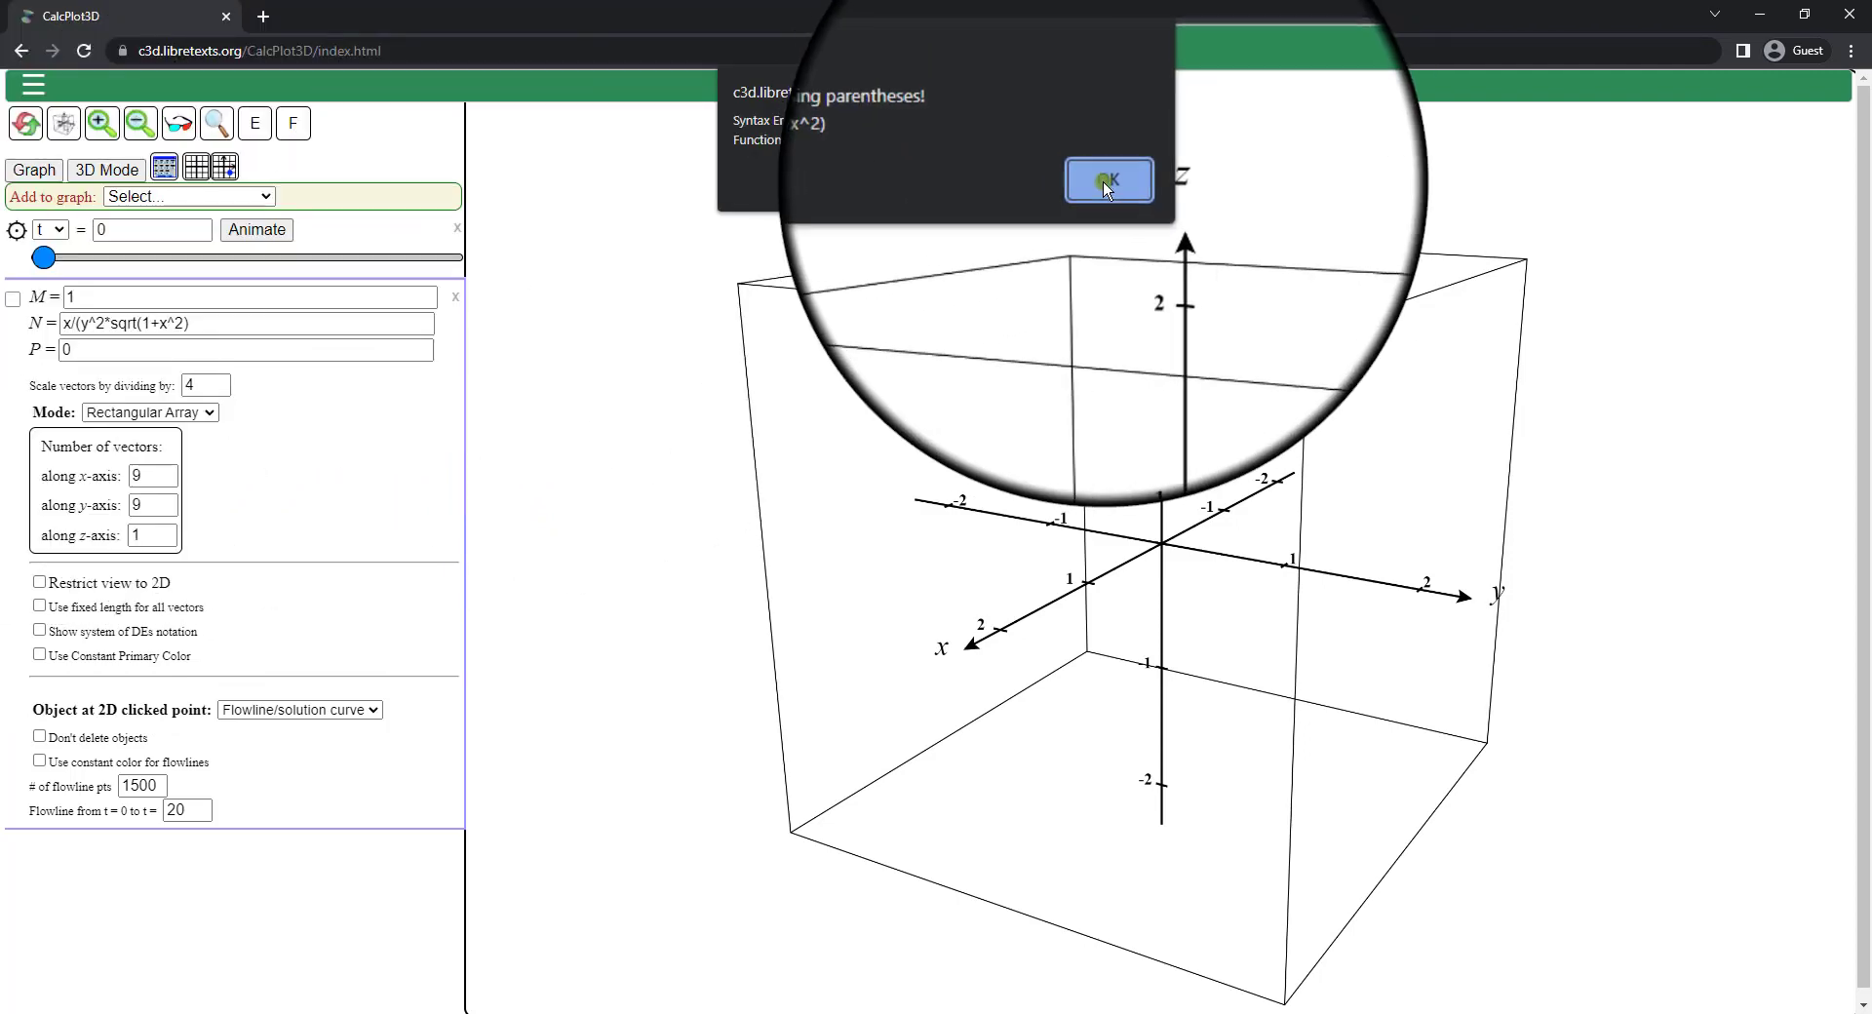
click(1103, 181)
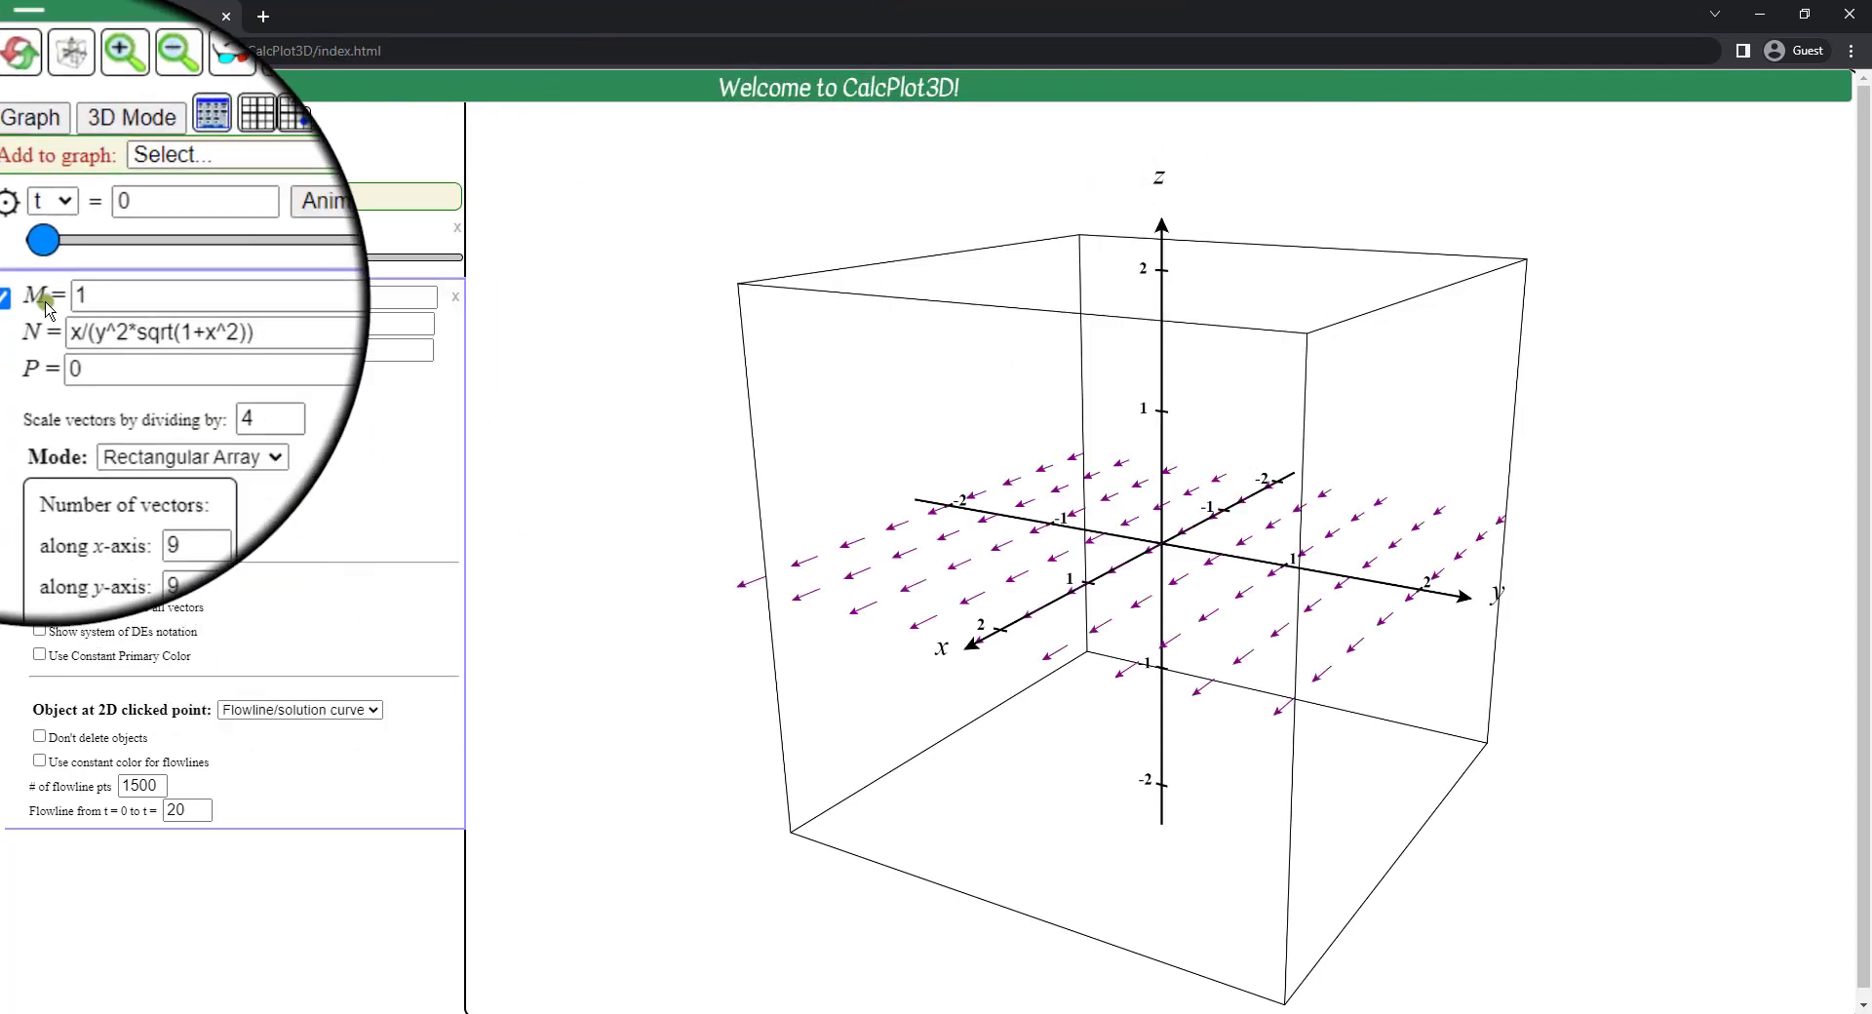
click(13, 300)
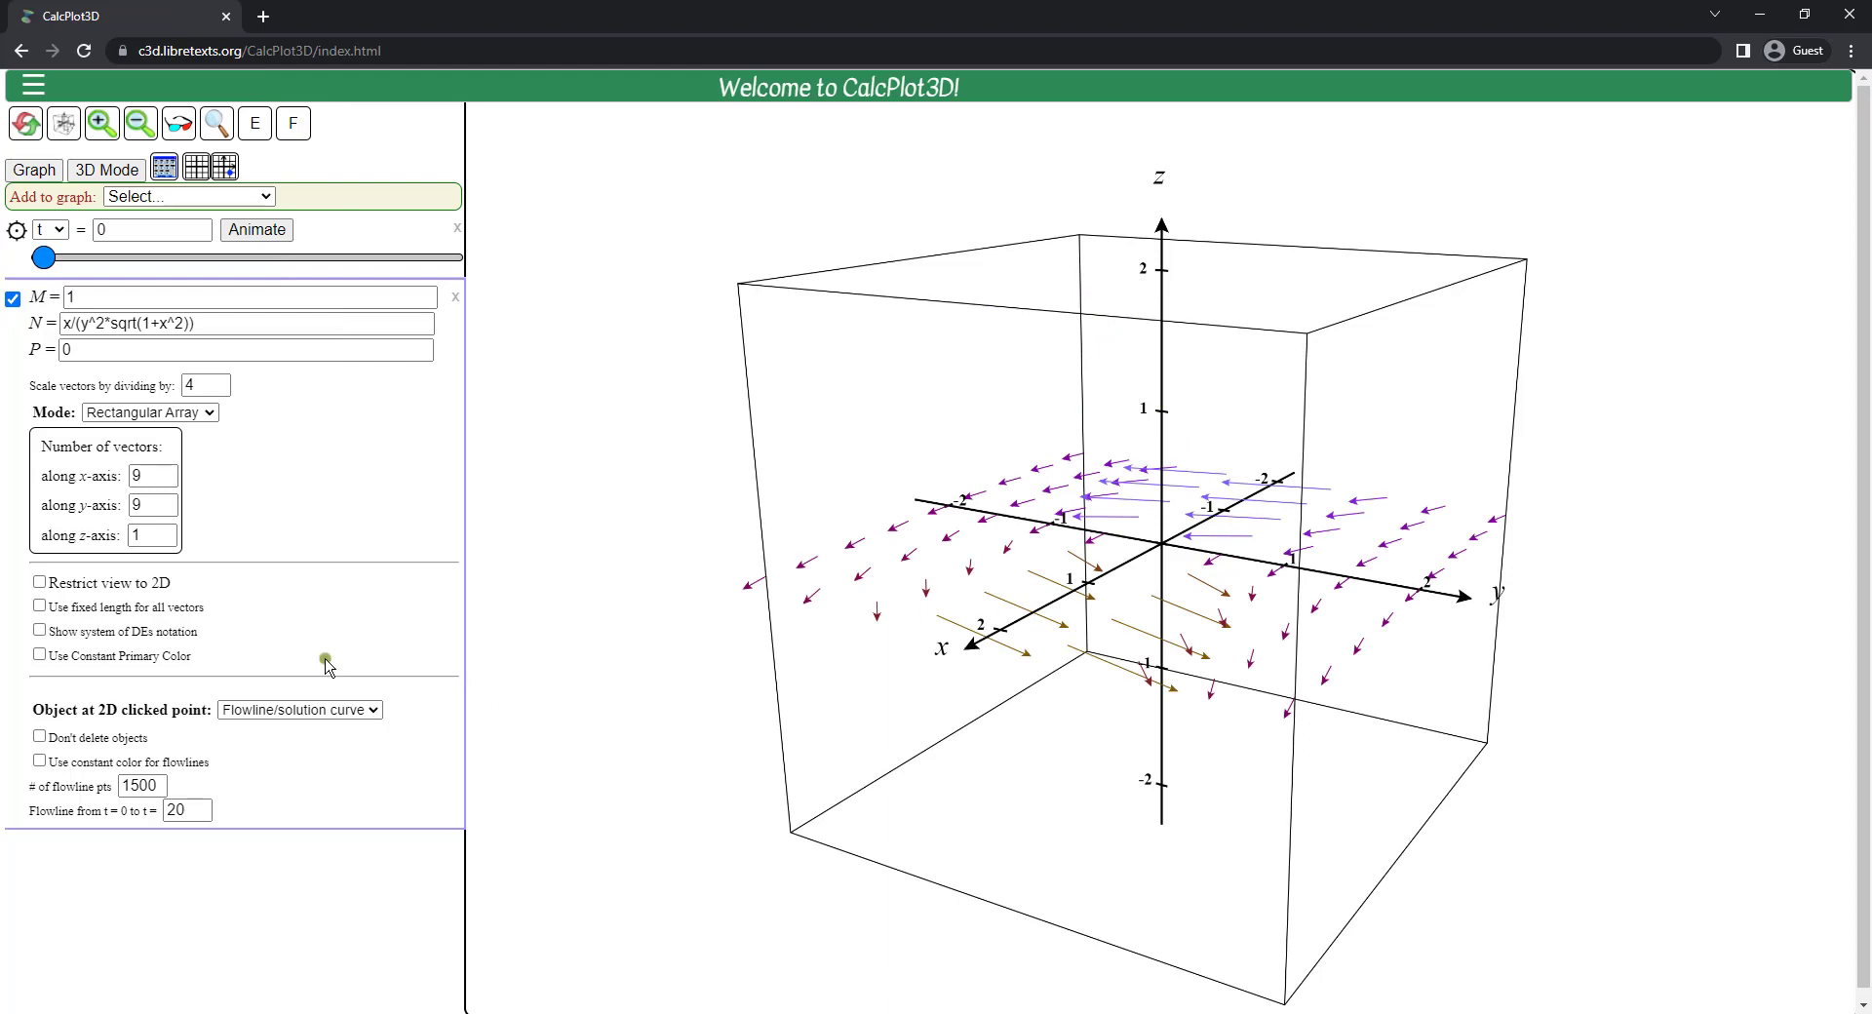
- Restrict the vector field to a 2D view in a constant primary color, with 20 vectors along the x- and y-axes
click(38, 581)
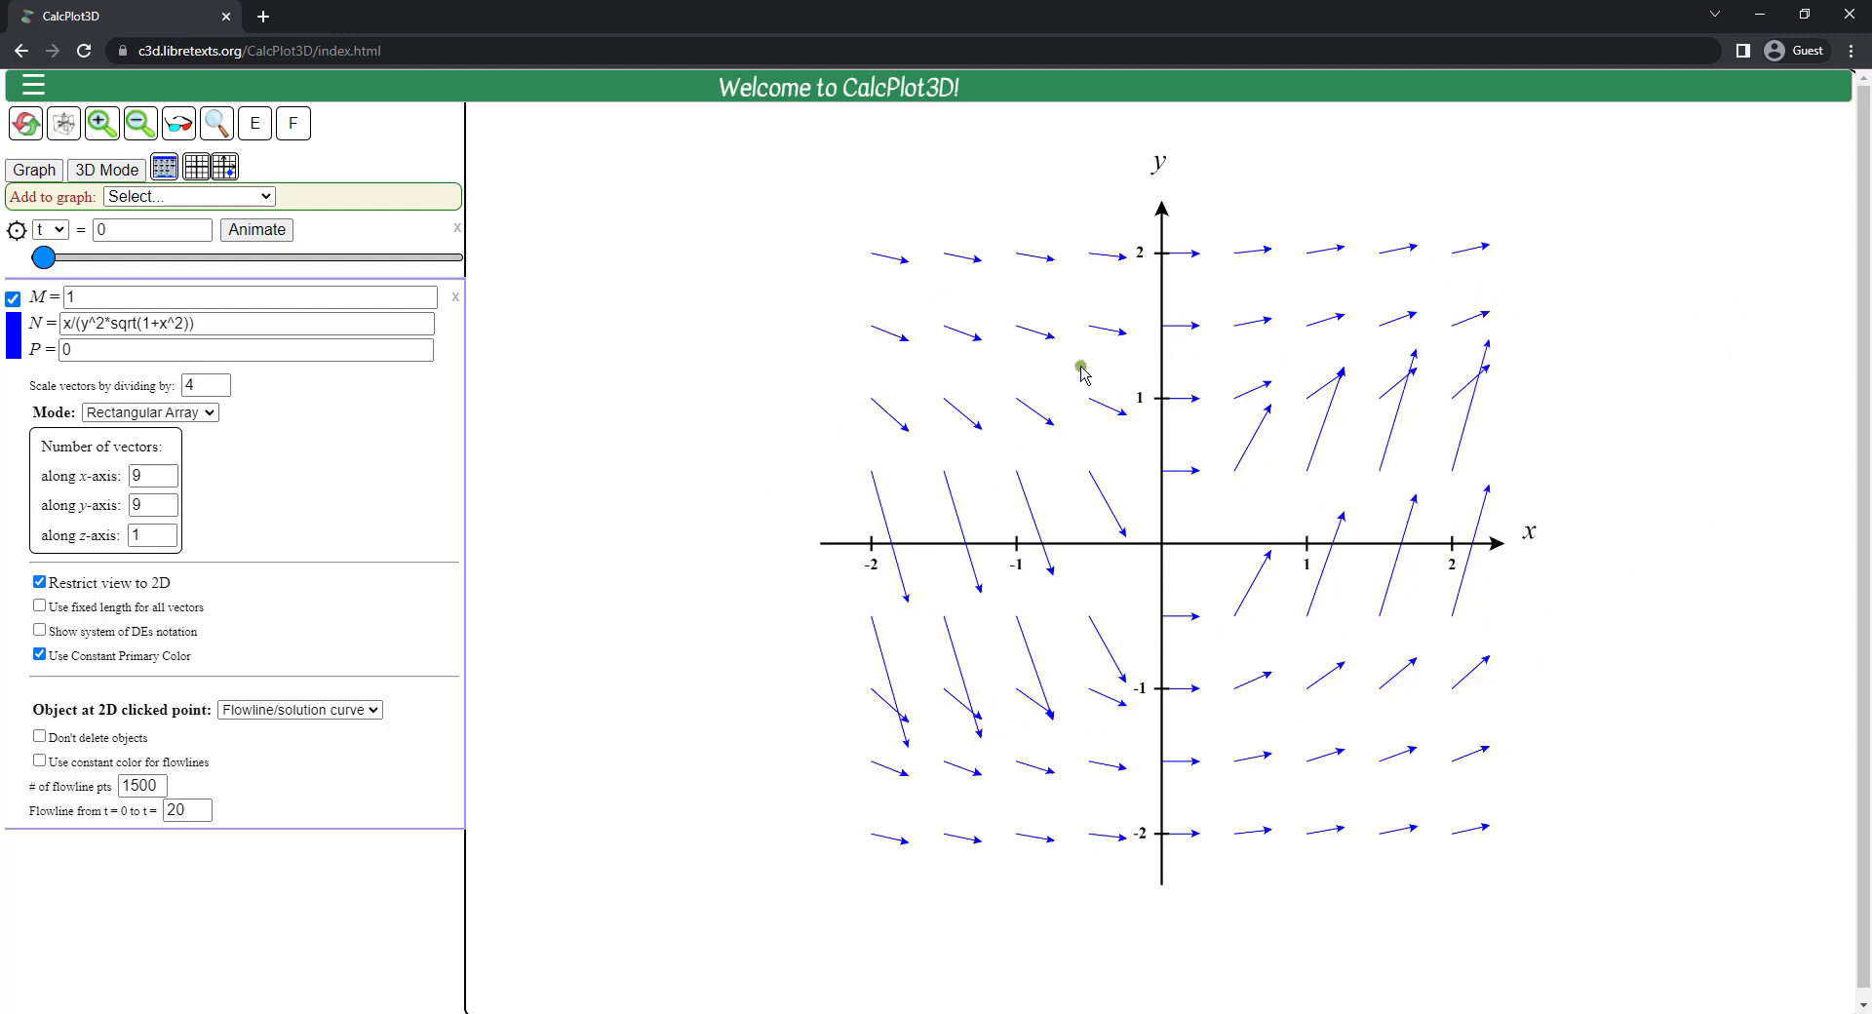
double_click(125, 475)
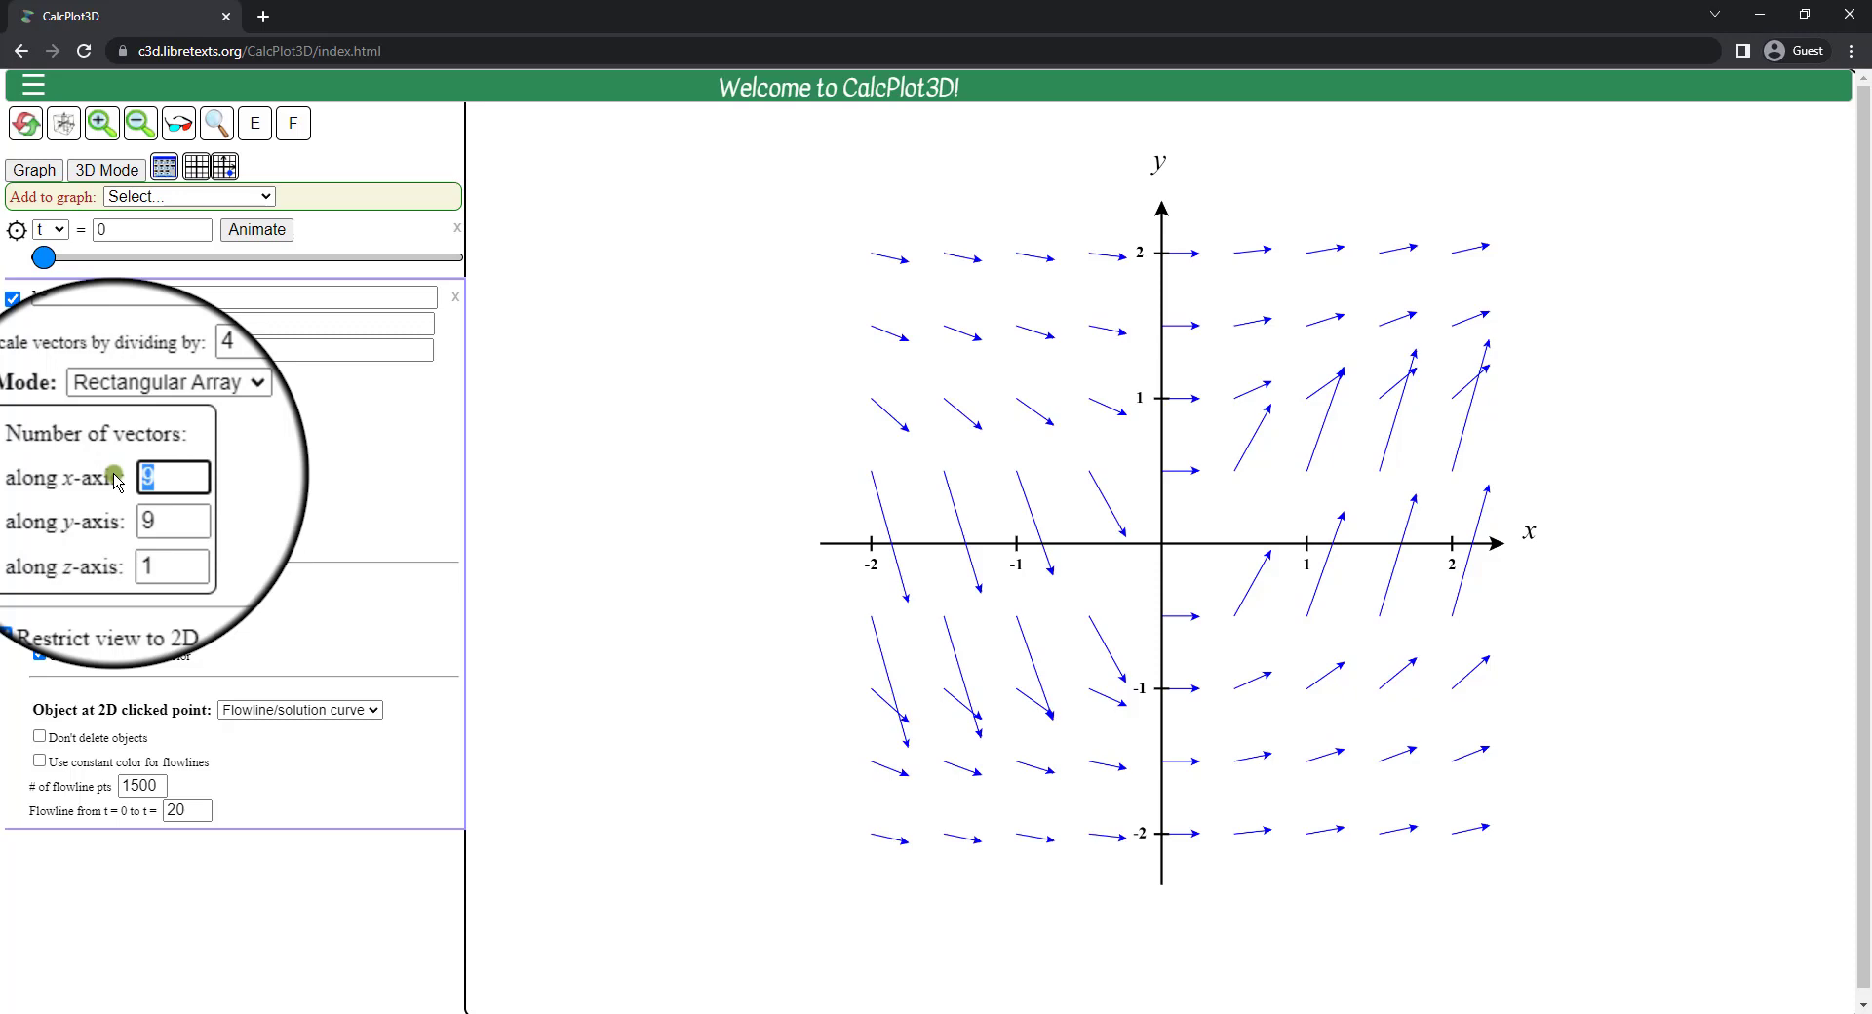
key(Tab)
text(20)
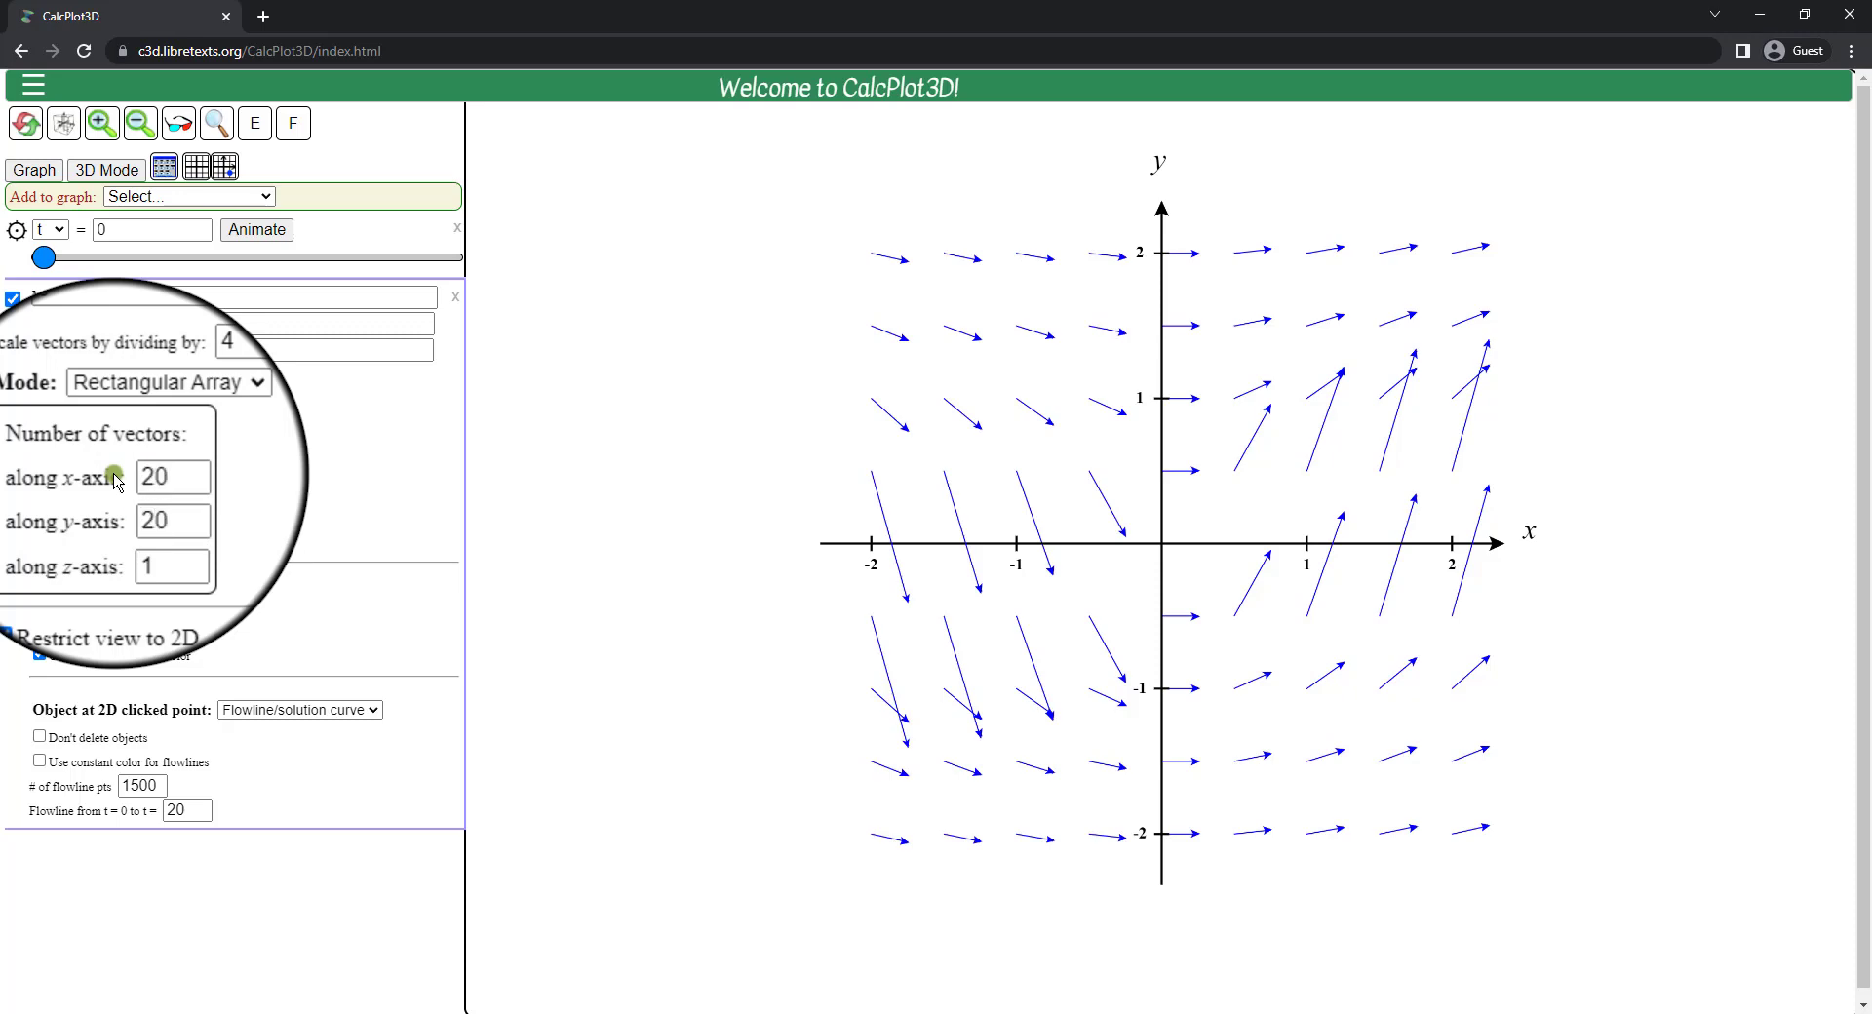
key(Return)
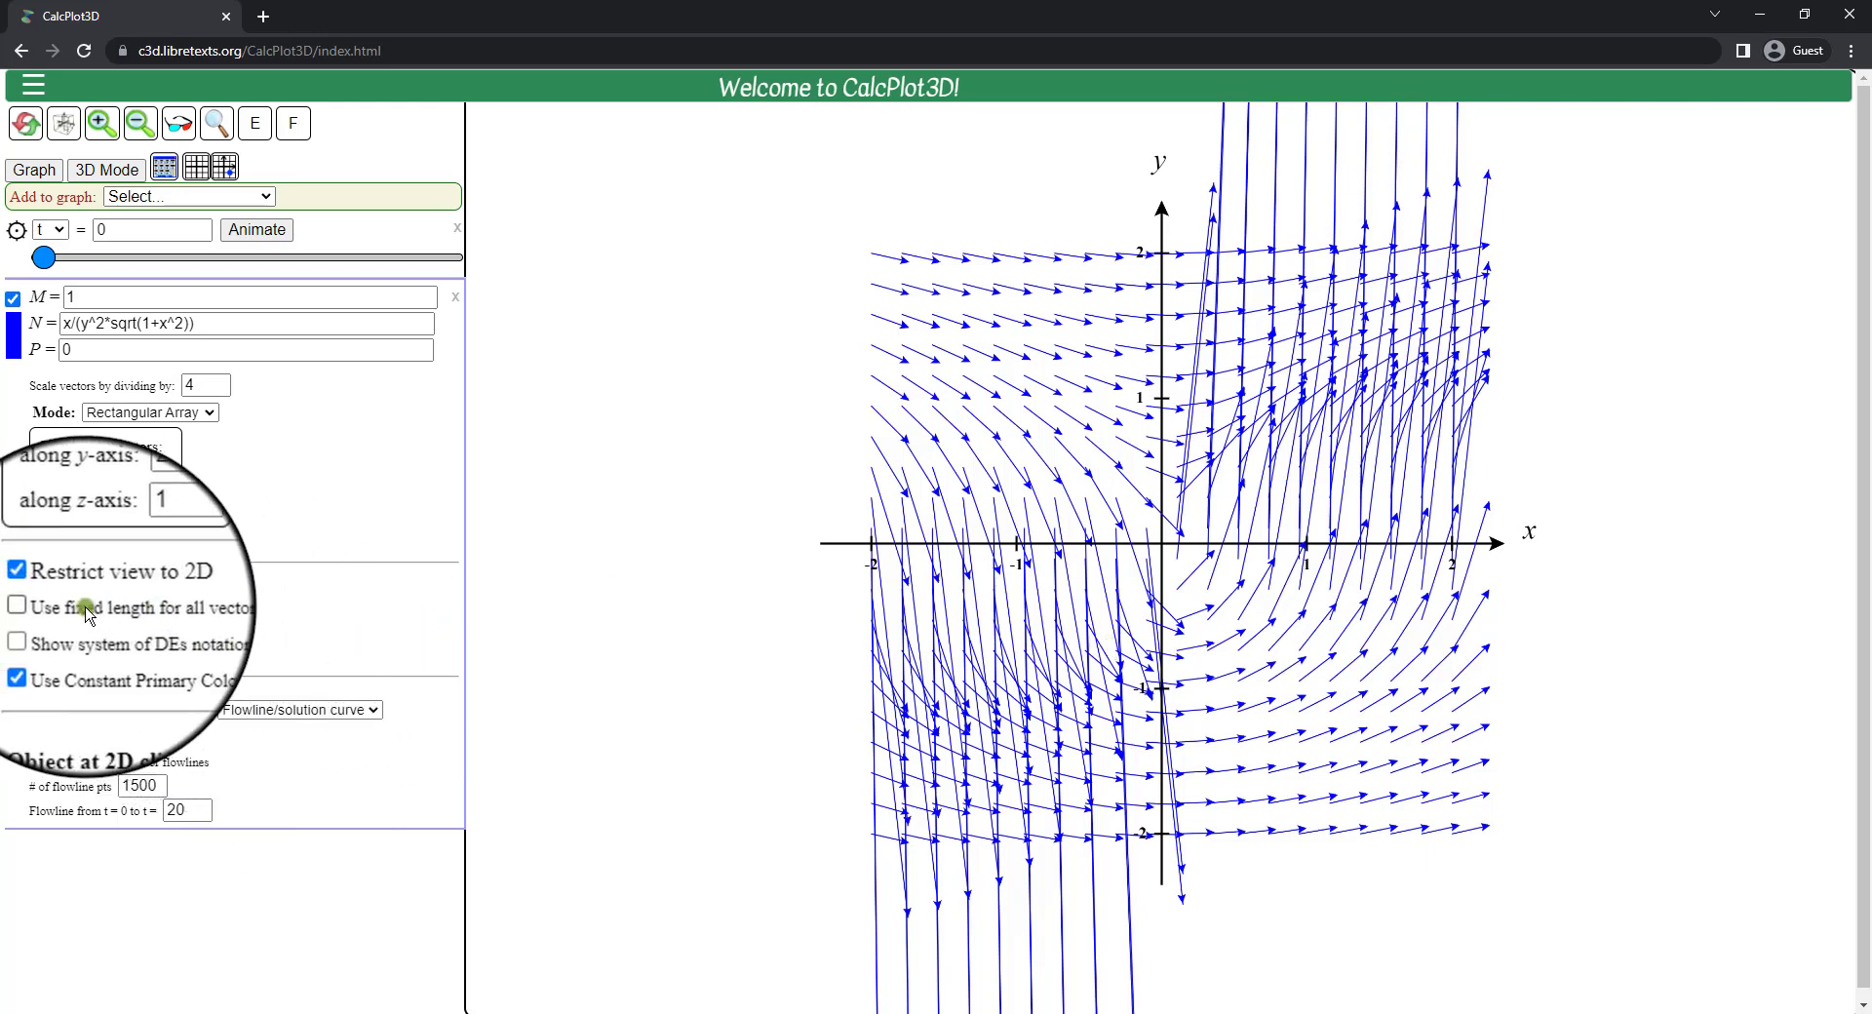
- Use a fixed length for all vectors in the field
click(40, 607)
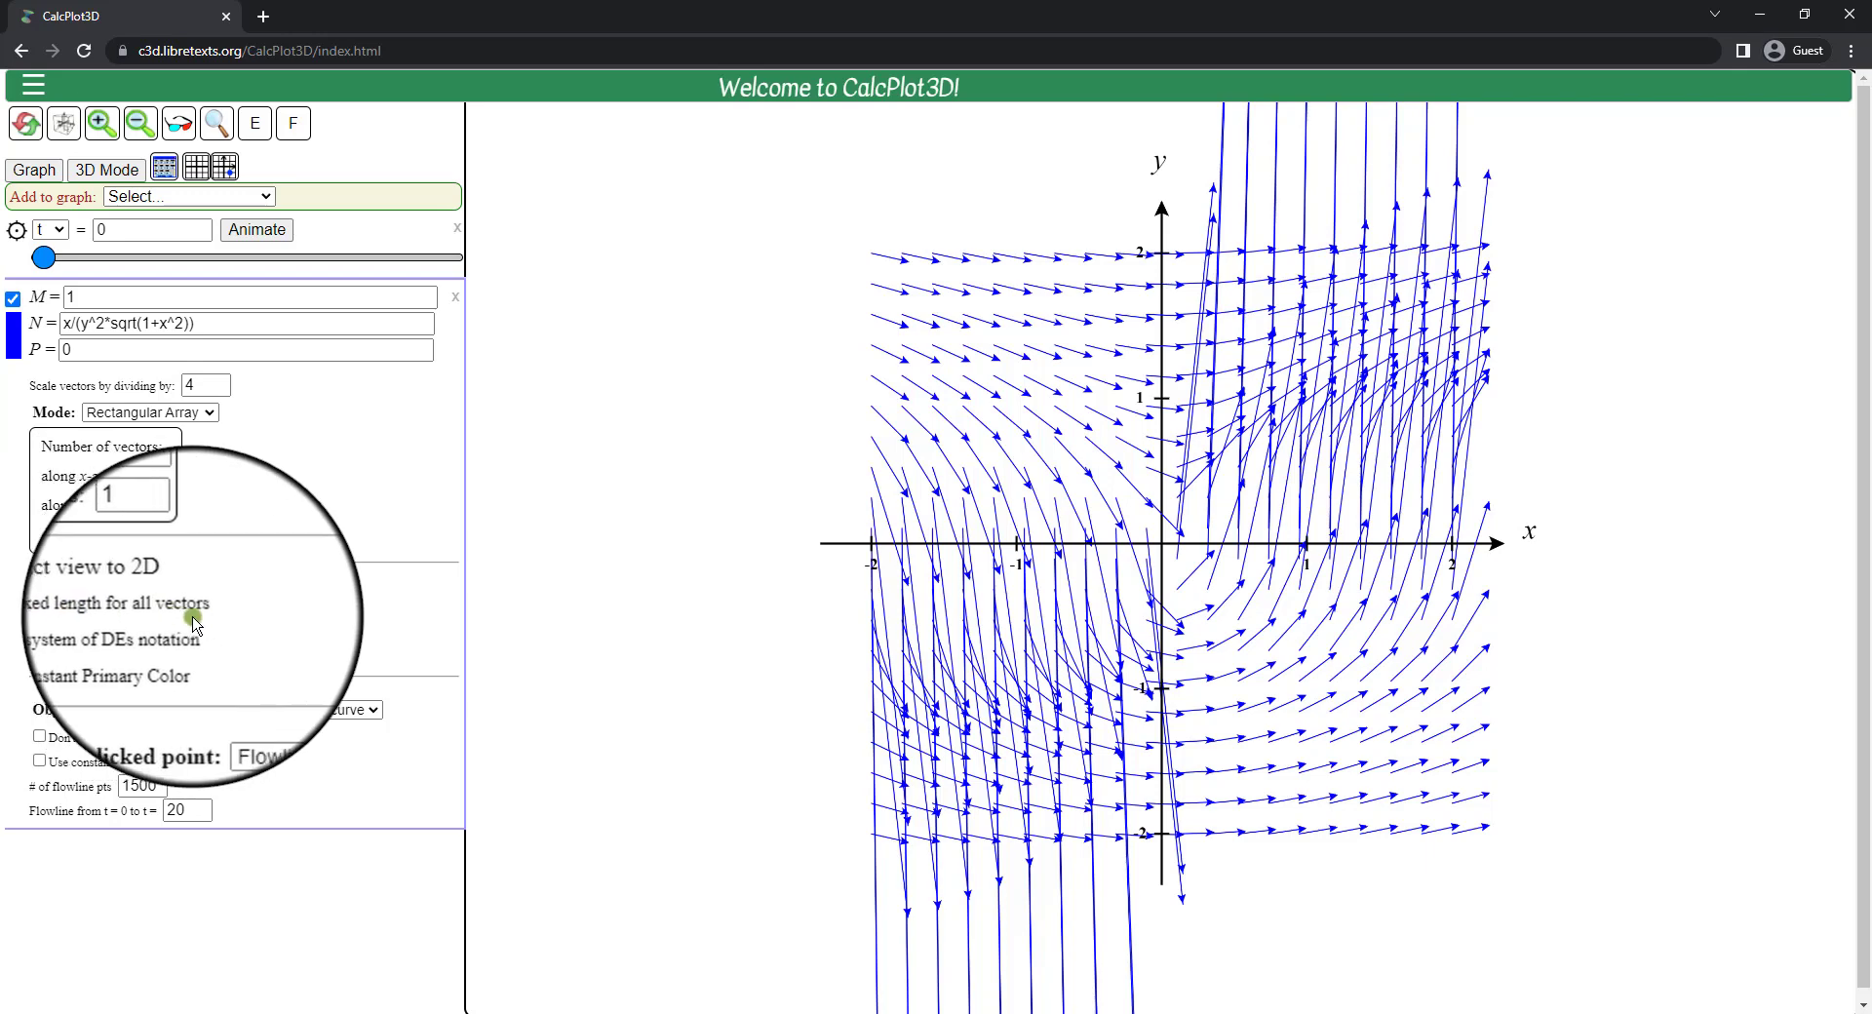
click(40, 606)
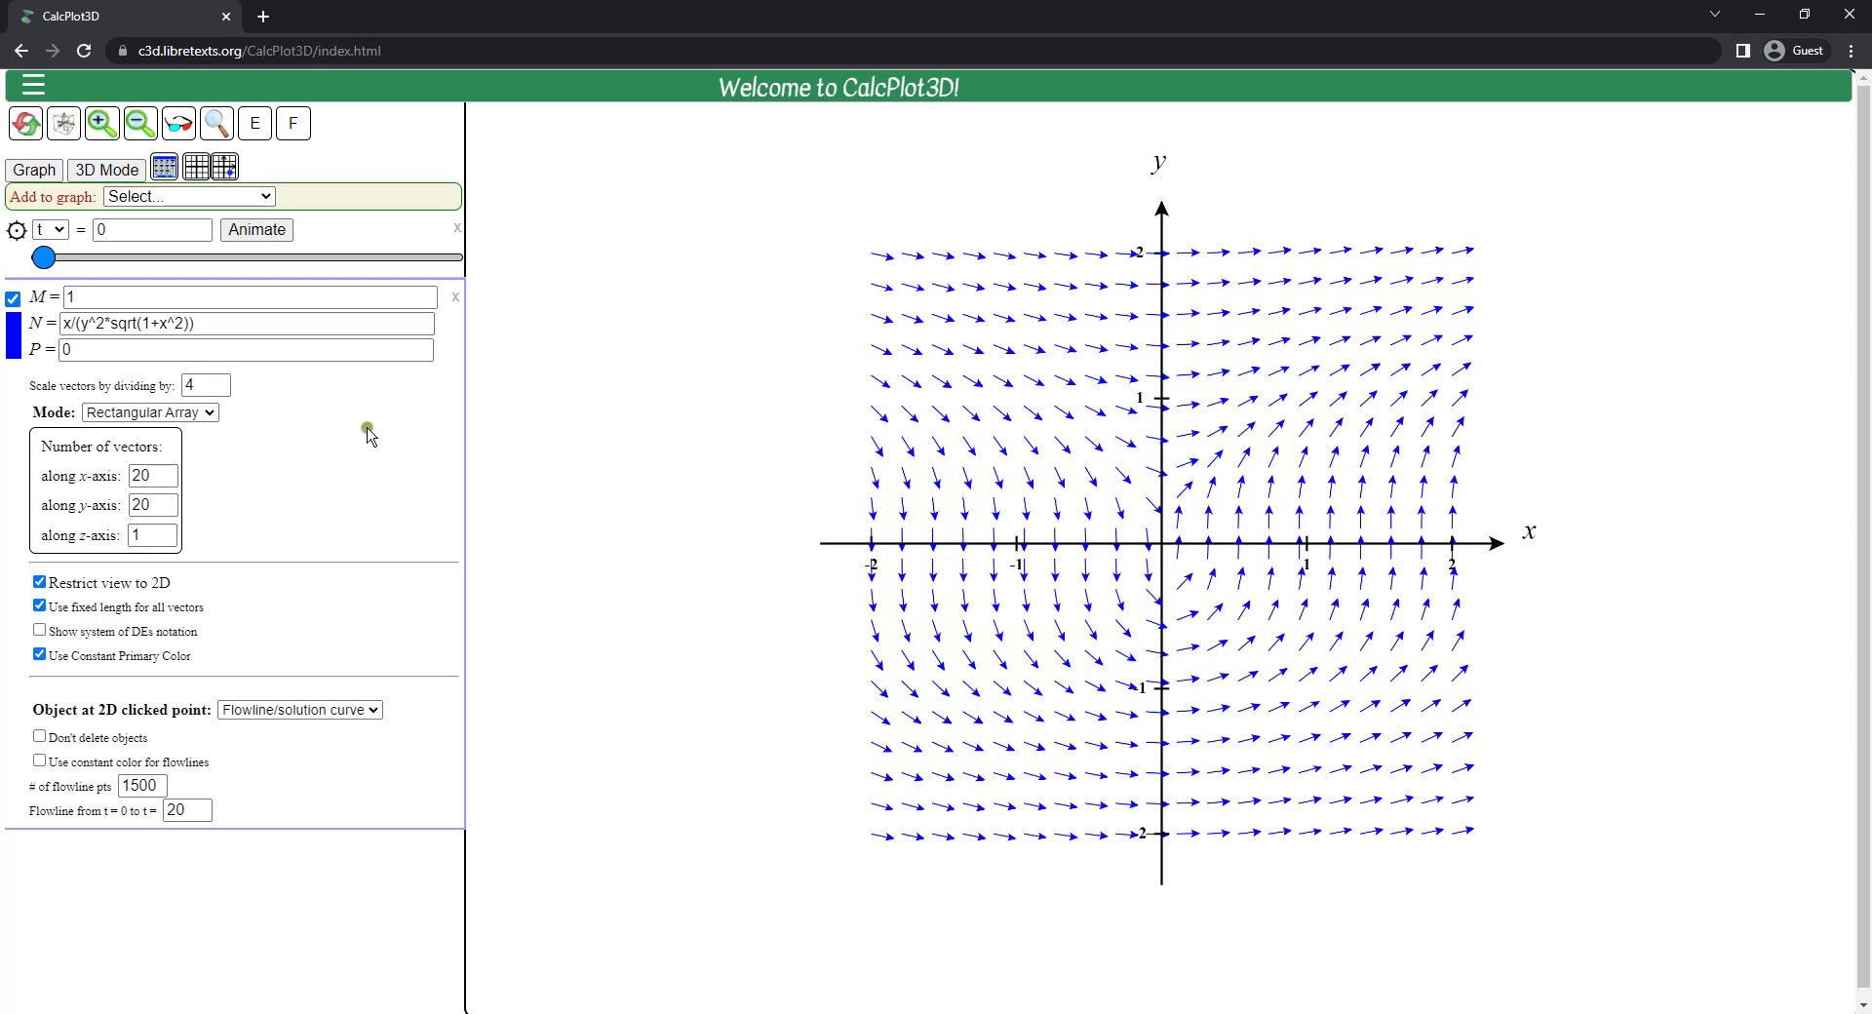
- Try scaling the vectors by dividing by 8
double_click(205, 385)
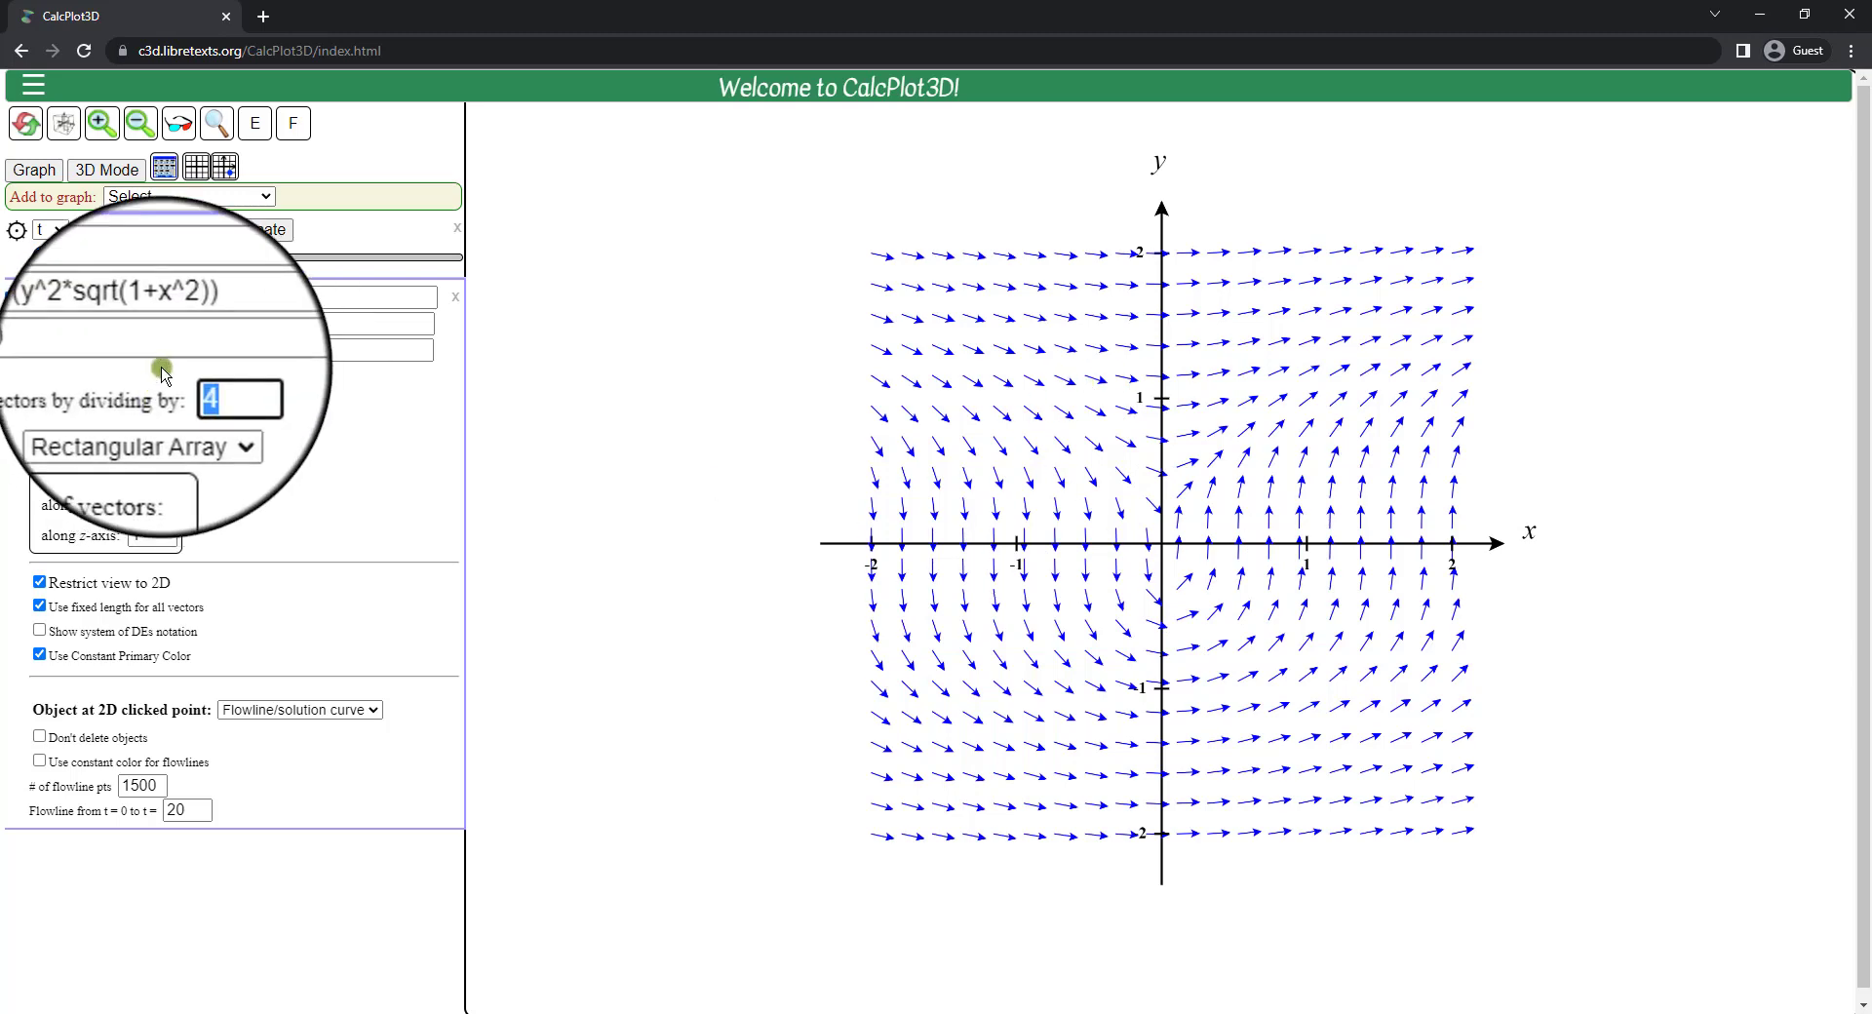
text(8)
key(Return)
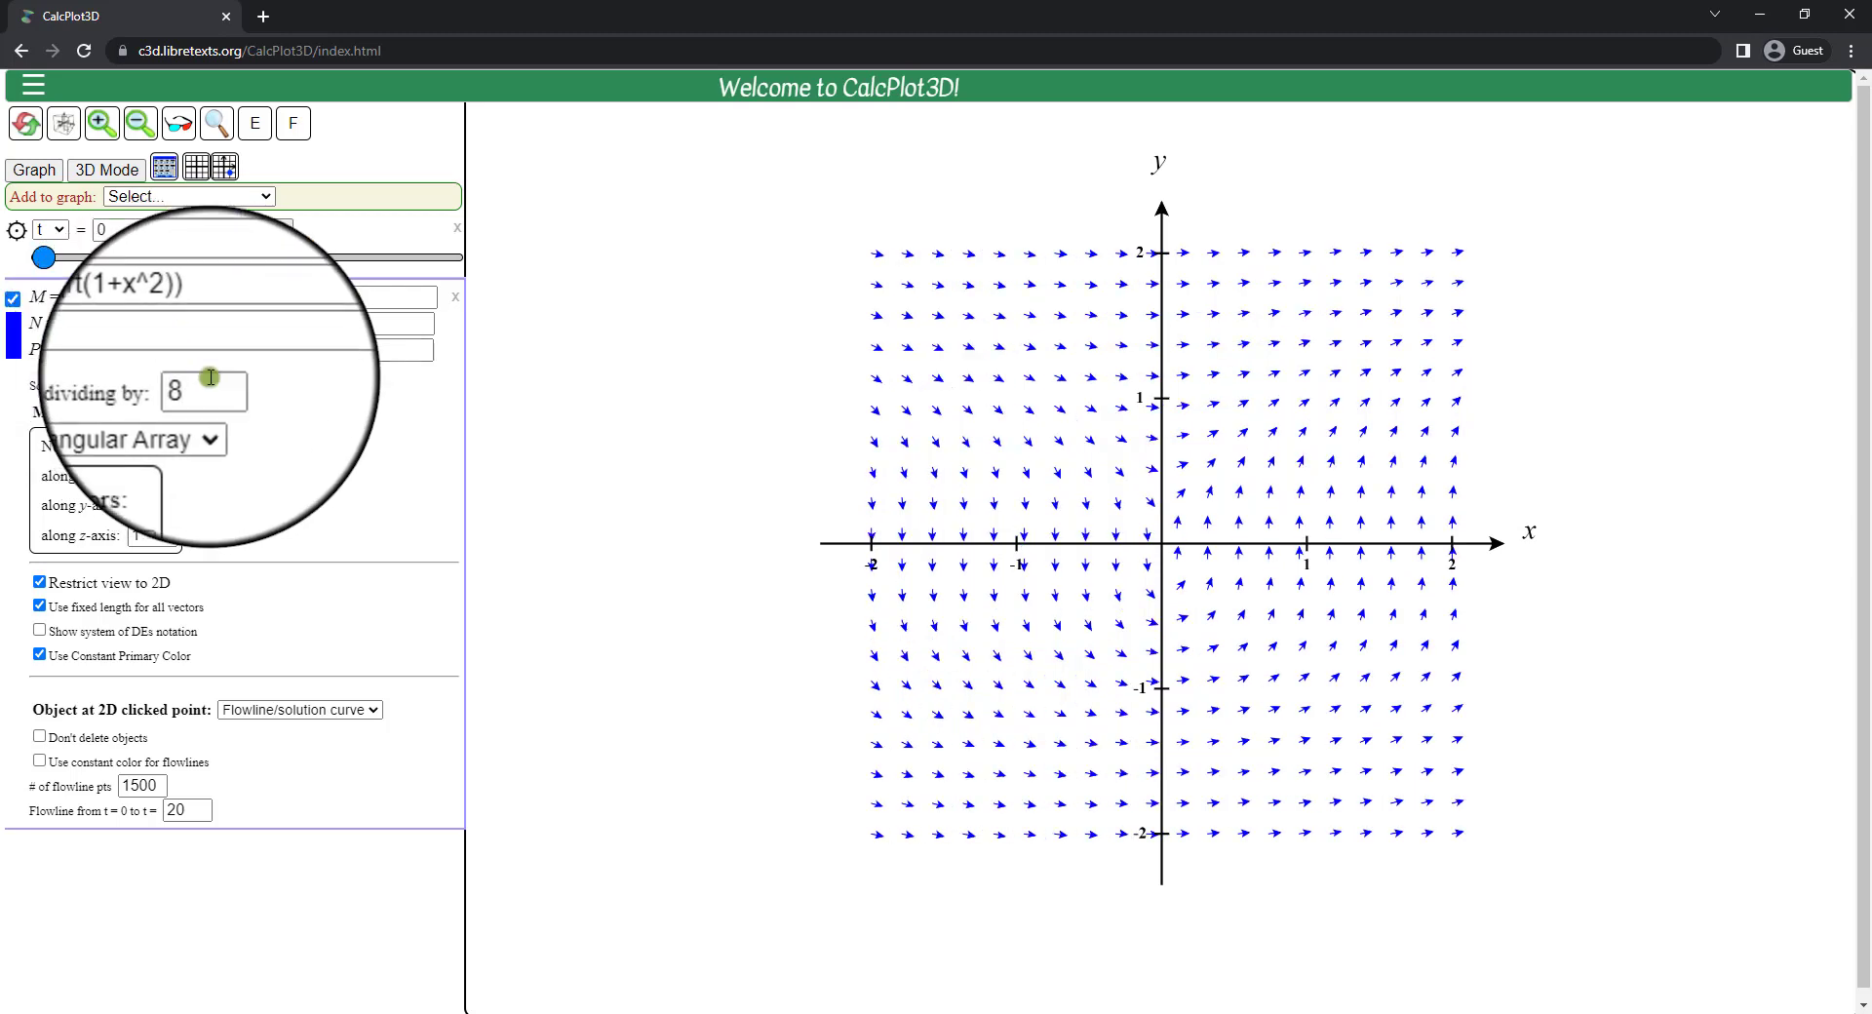
- Set the vector scale divisor to 6
double_click(214, 388)
text(6)
key(Return)
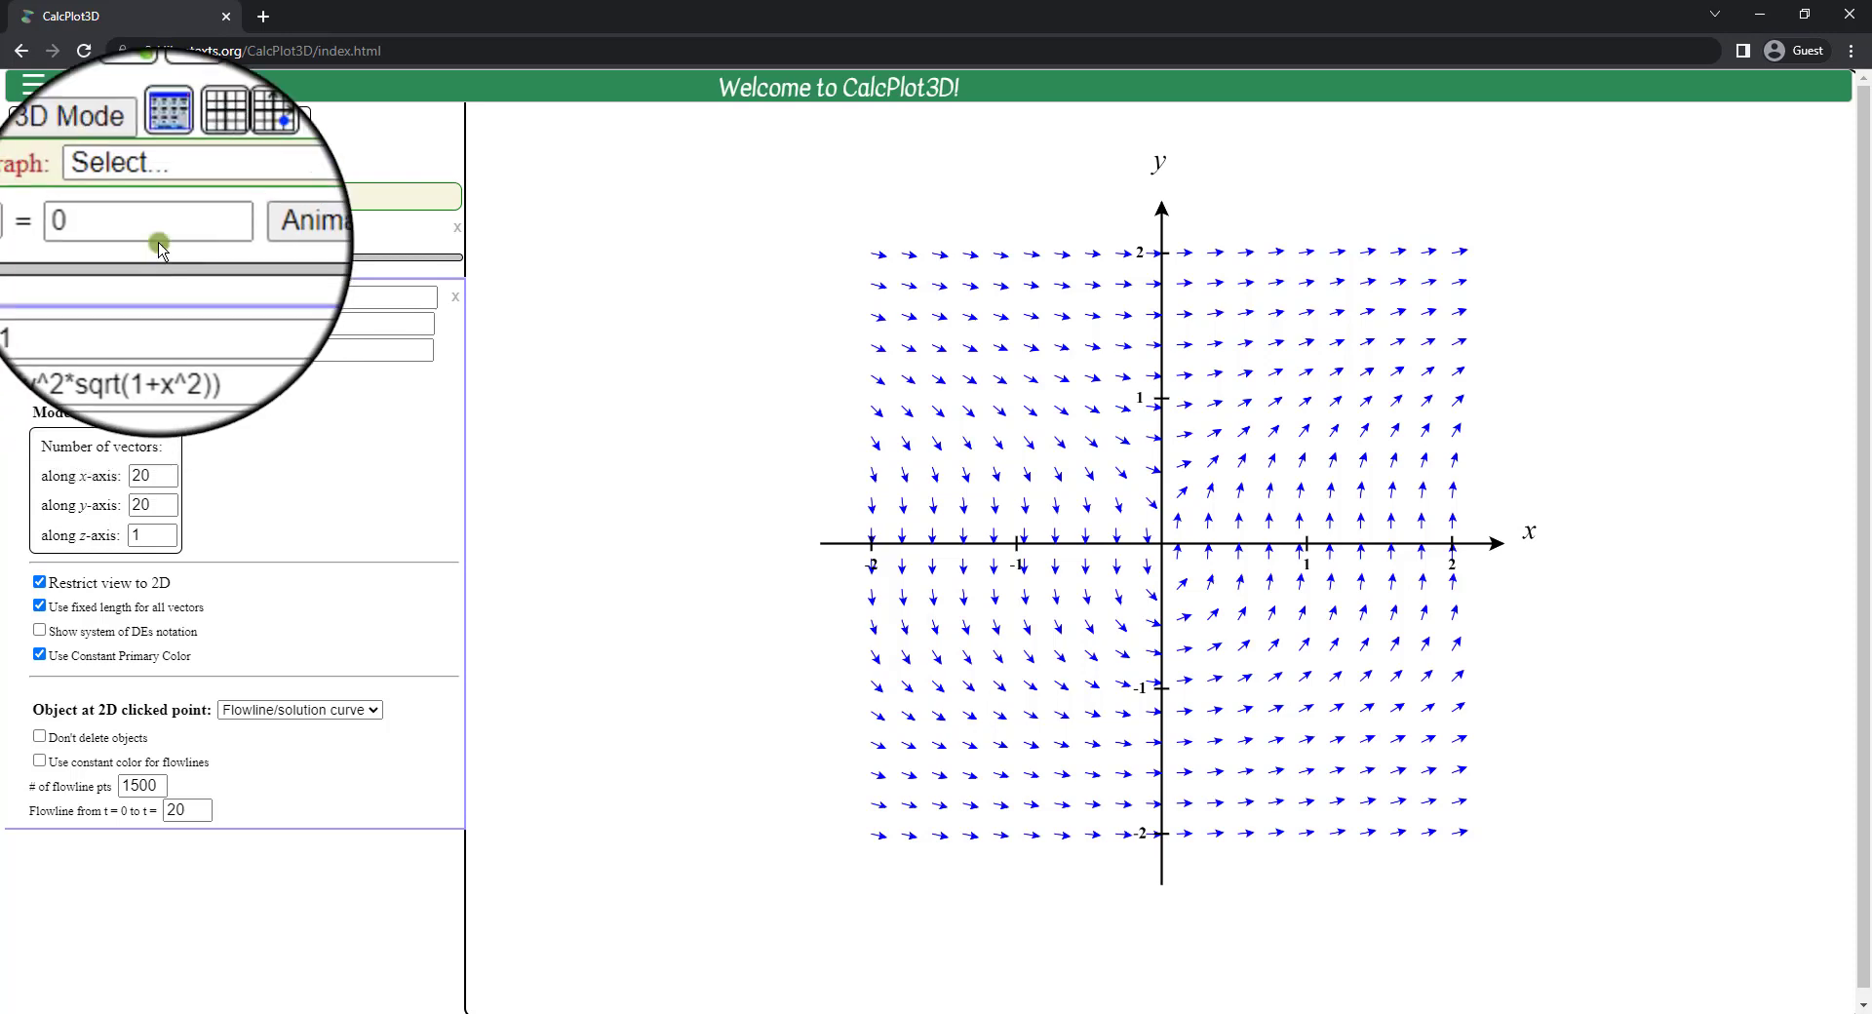
- Add a y=f(x,z) function to the graph and check problem 4 in the homework PDF
click(165, 207)
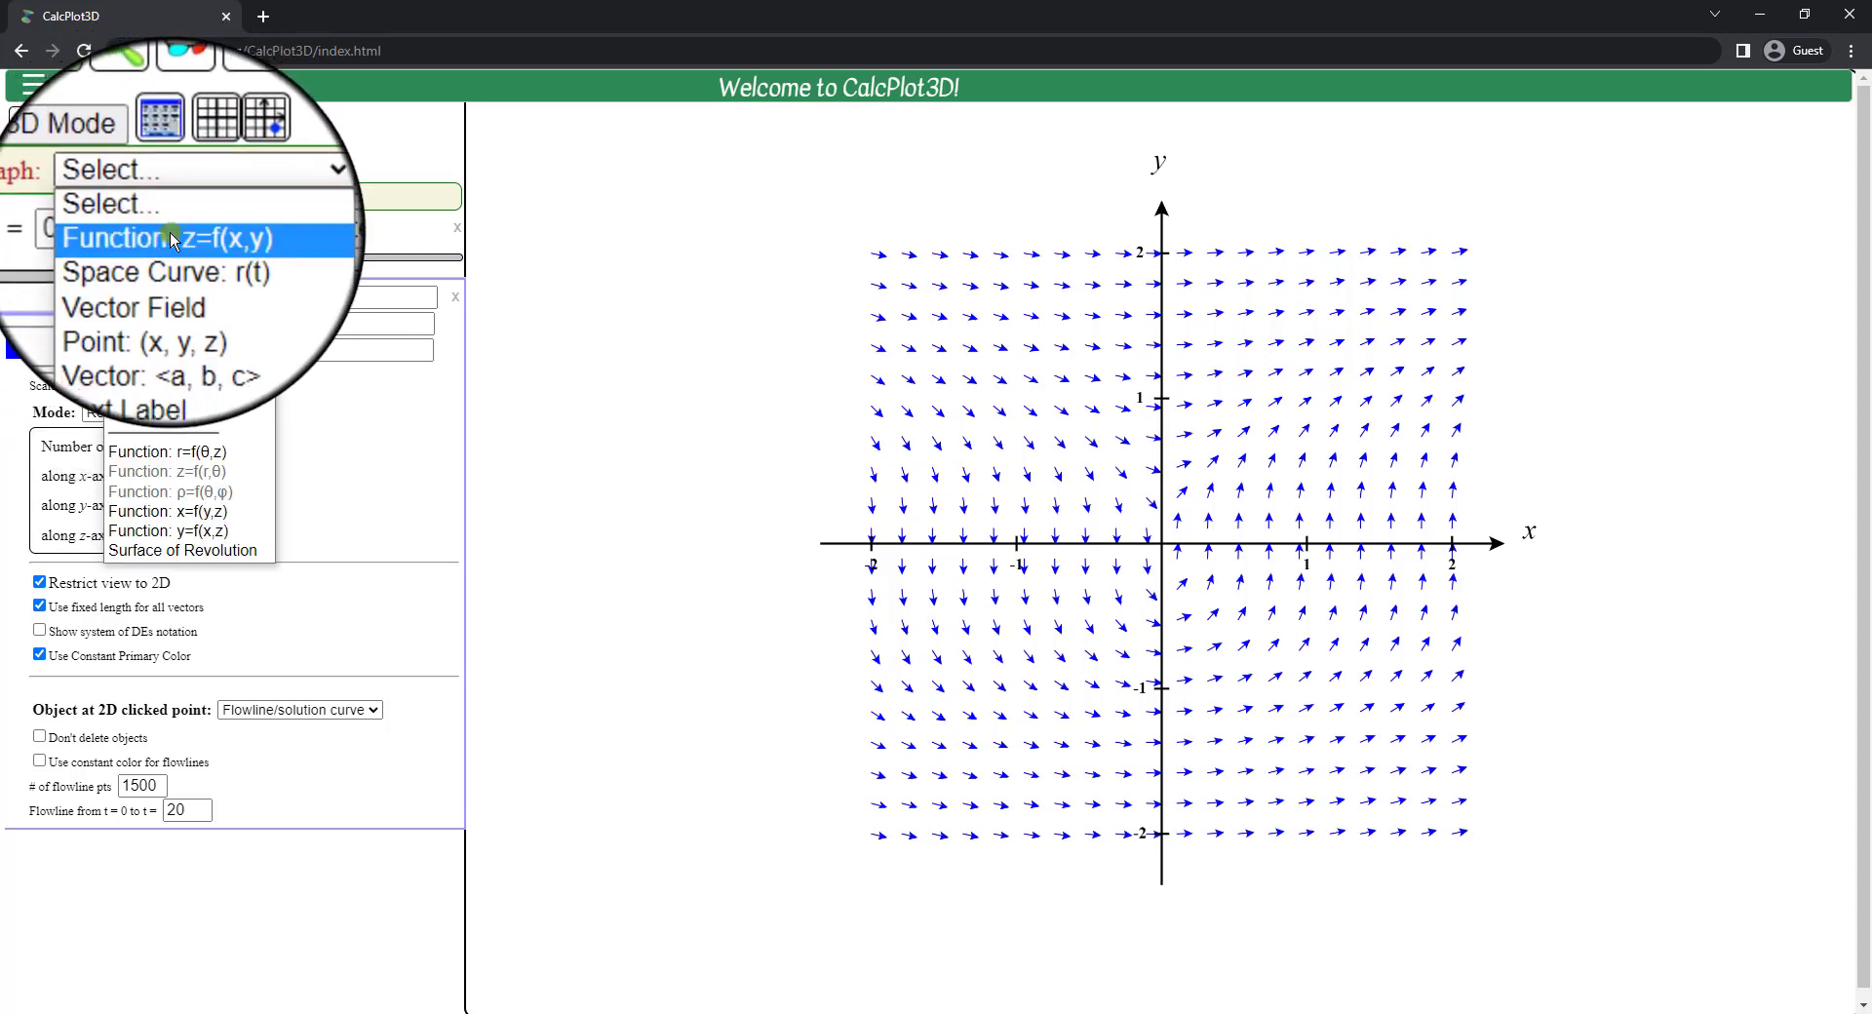
click(226, 528)
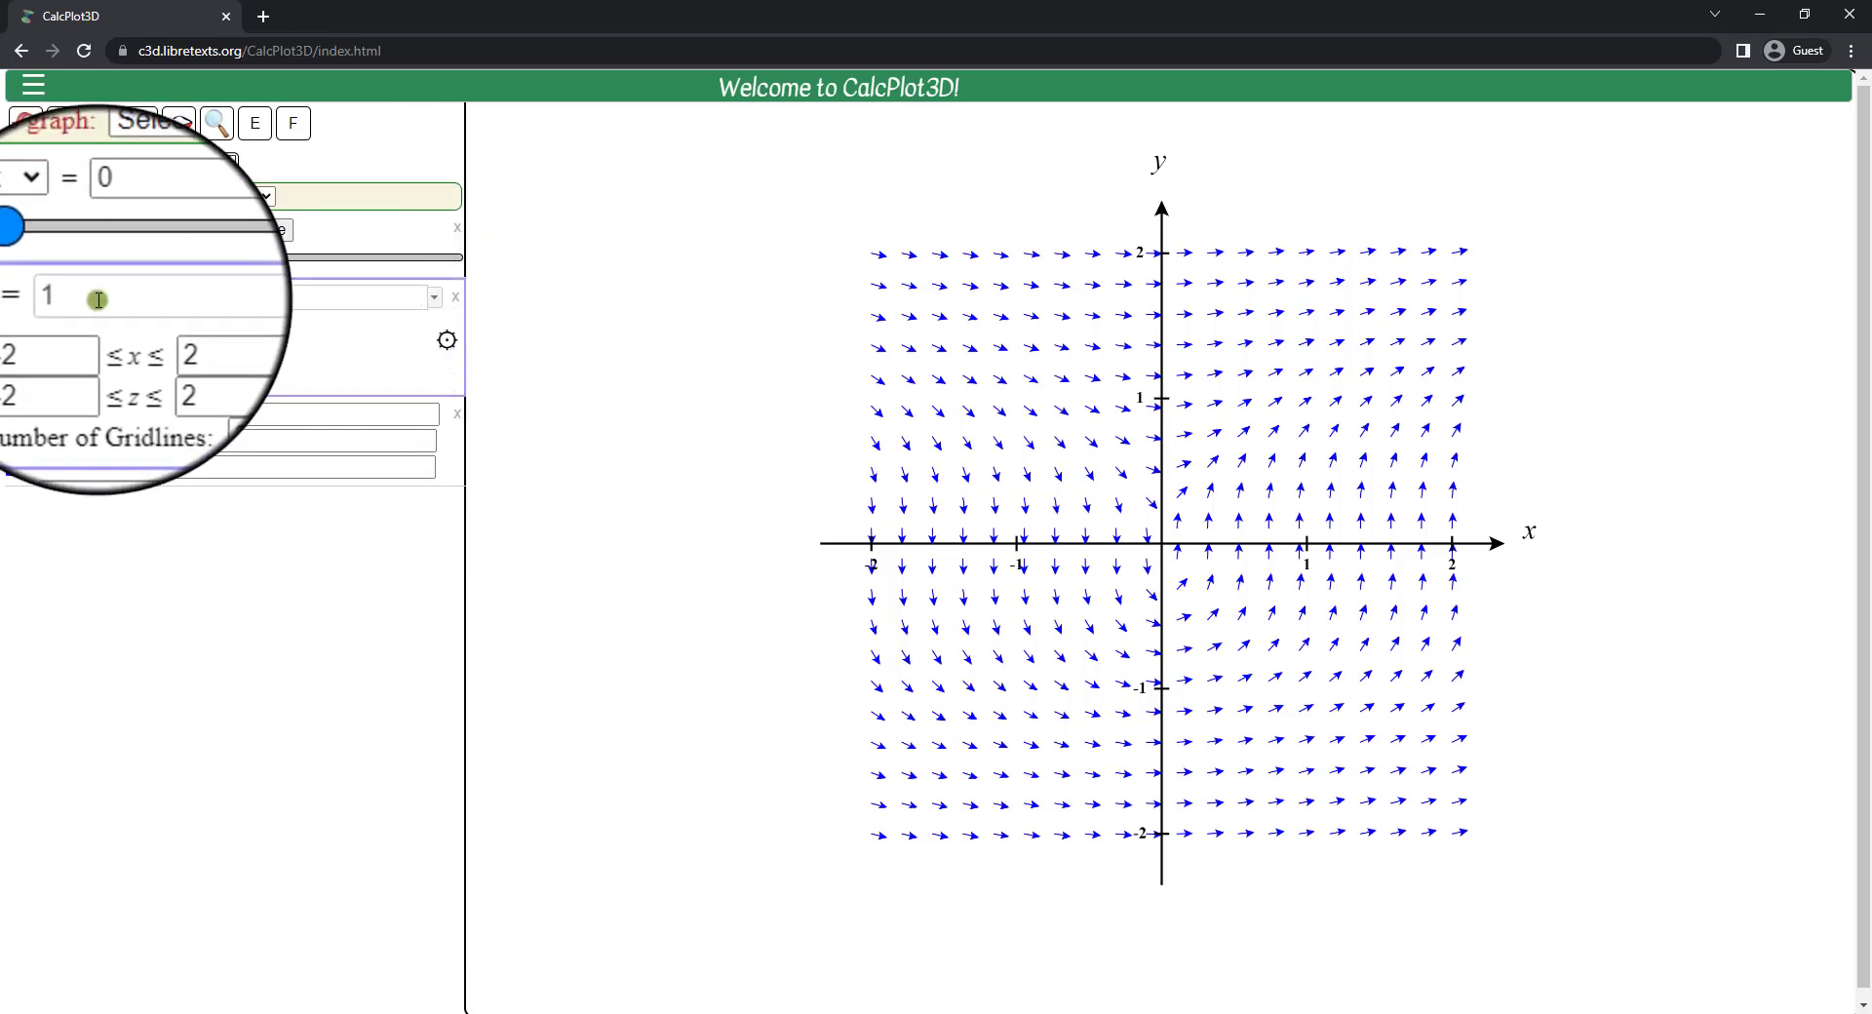
click(607, 1013)
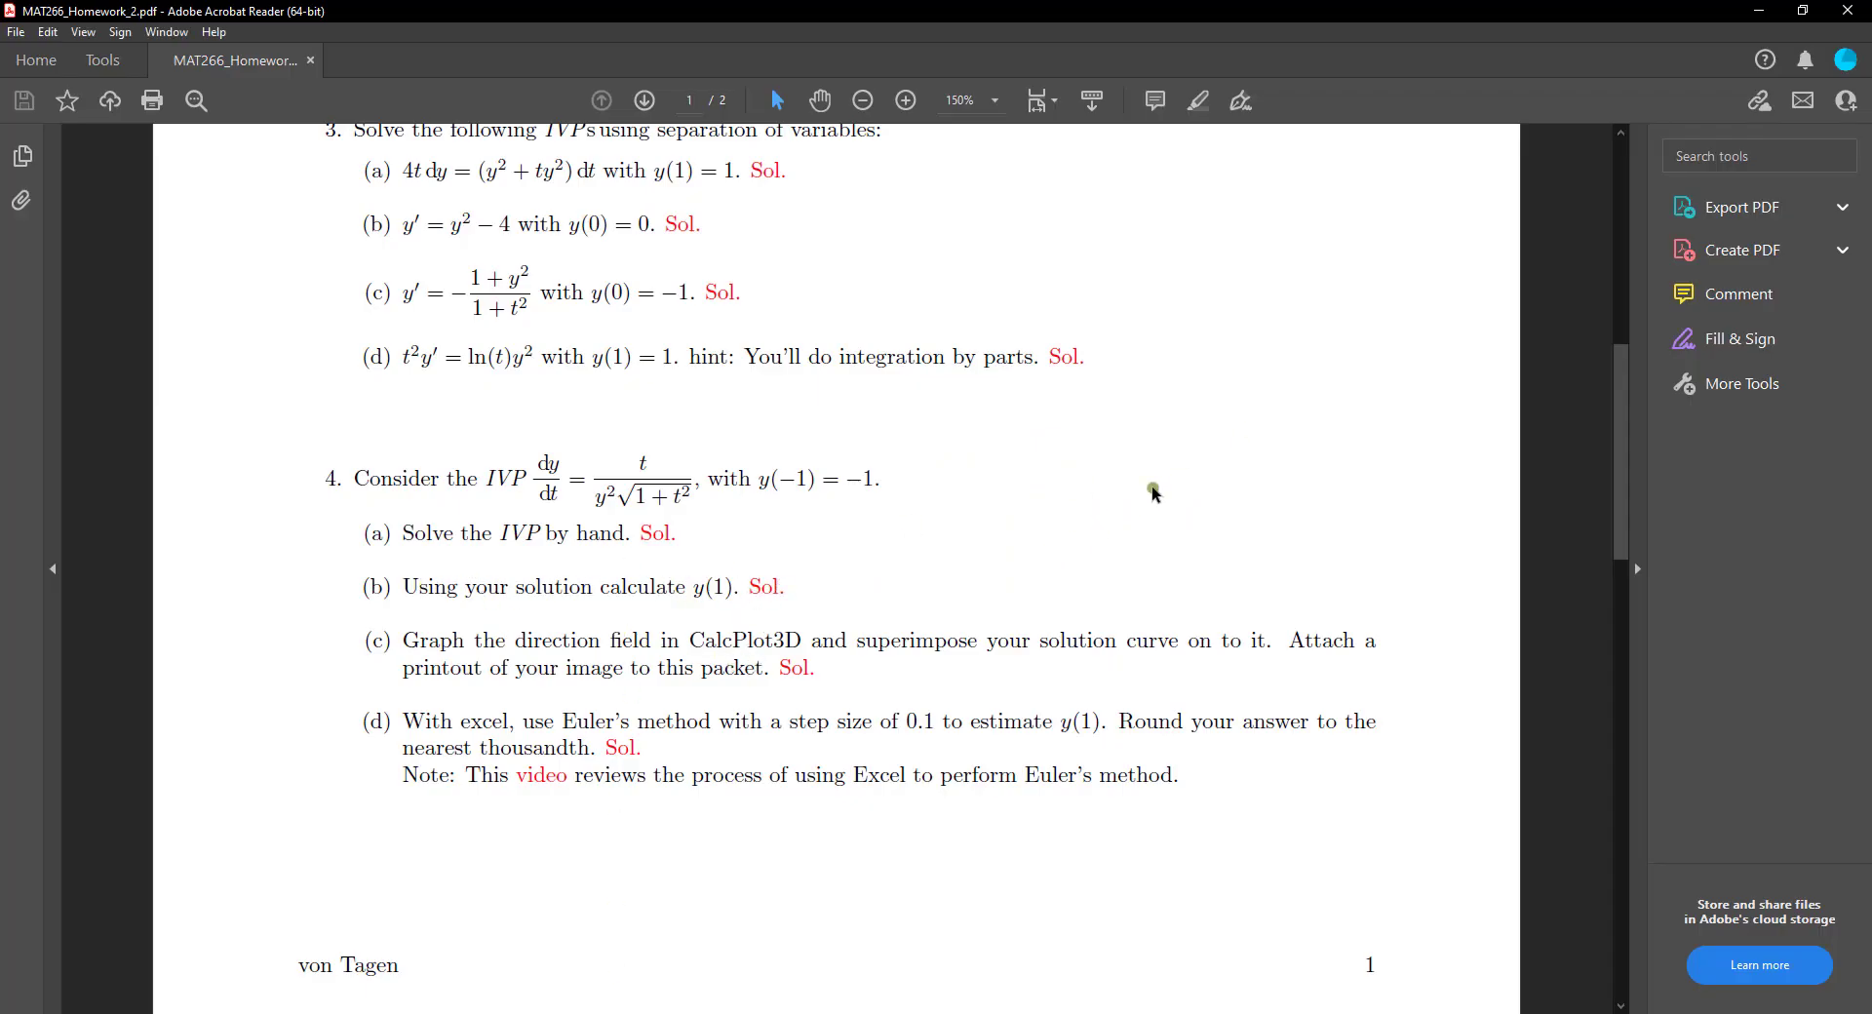
click(1760, 10)
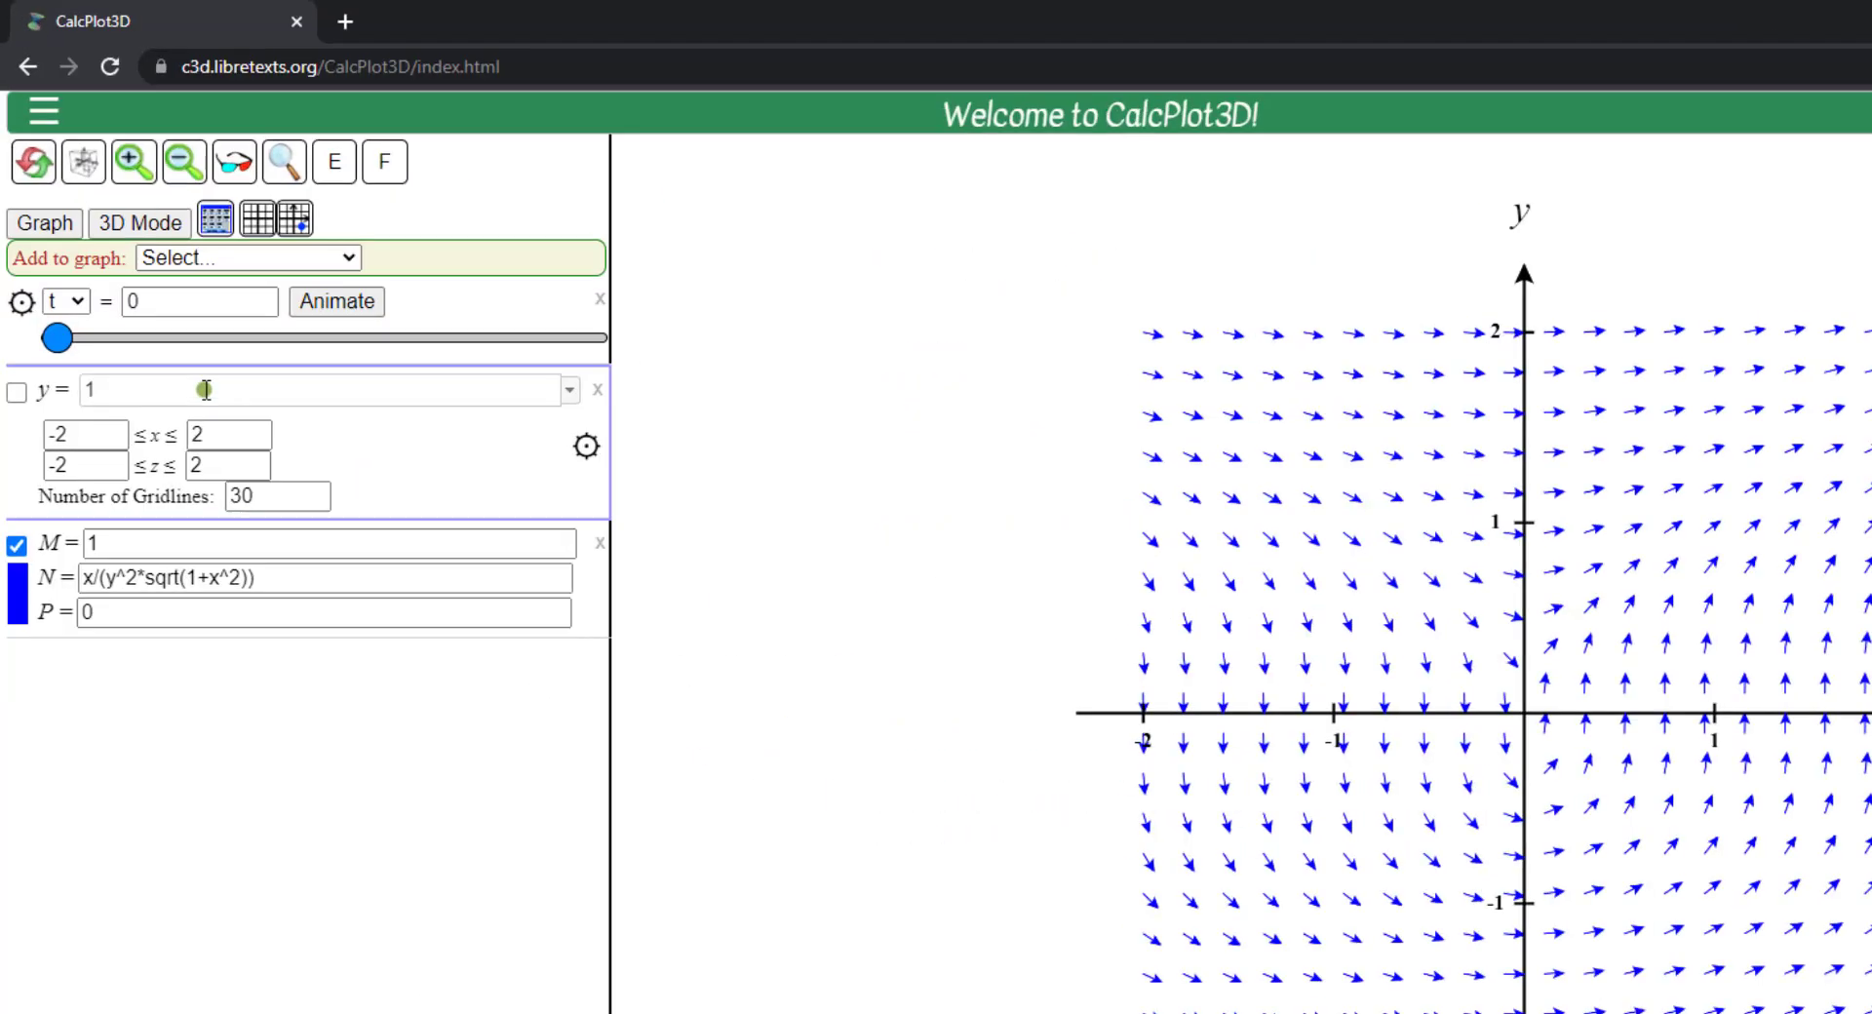
- Replace the y function's expression with an empty cube-root form, ()^(1/3)
click(204, 389)
key(BackSpace)
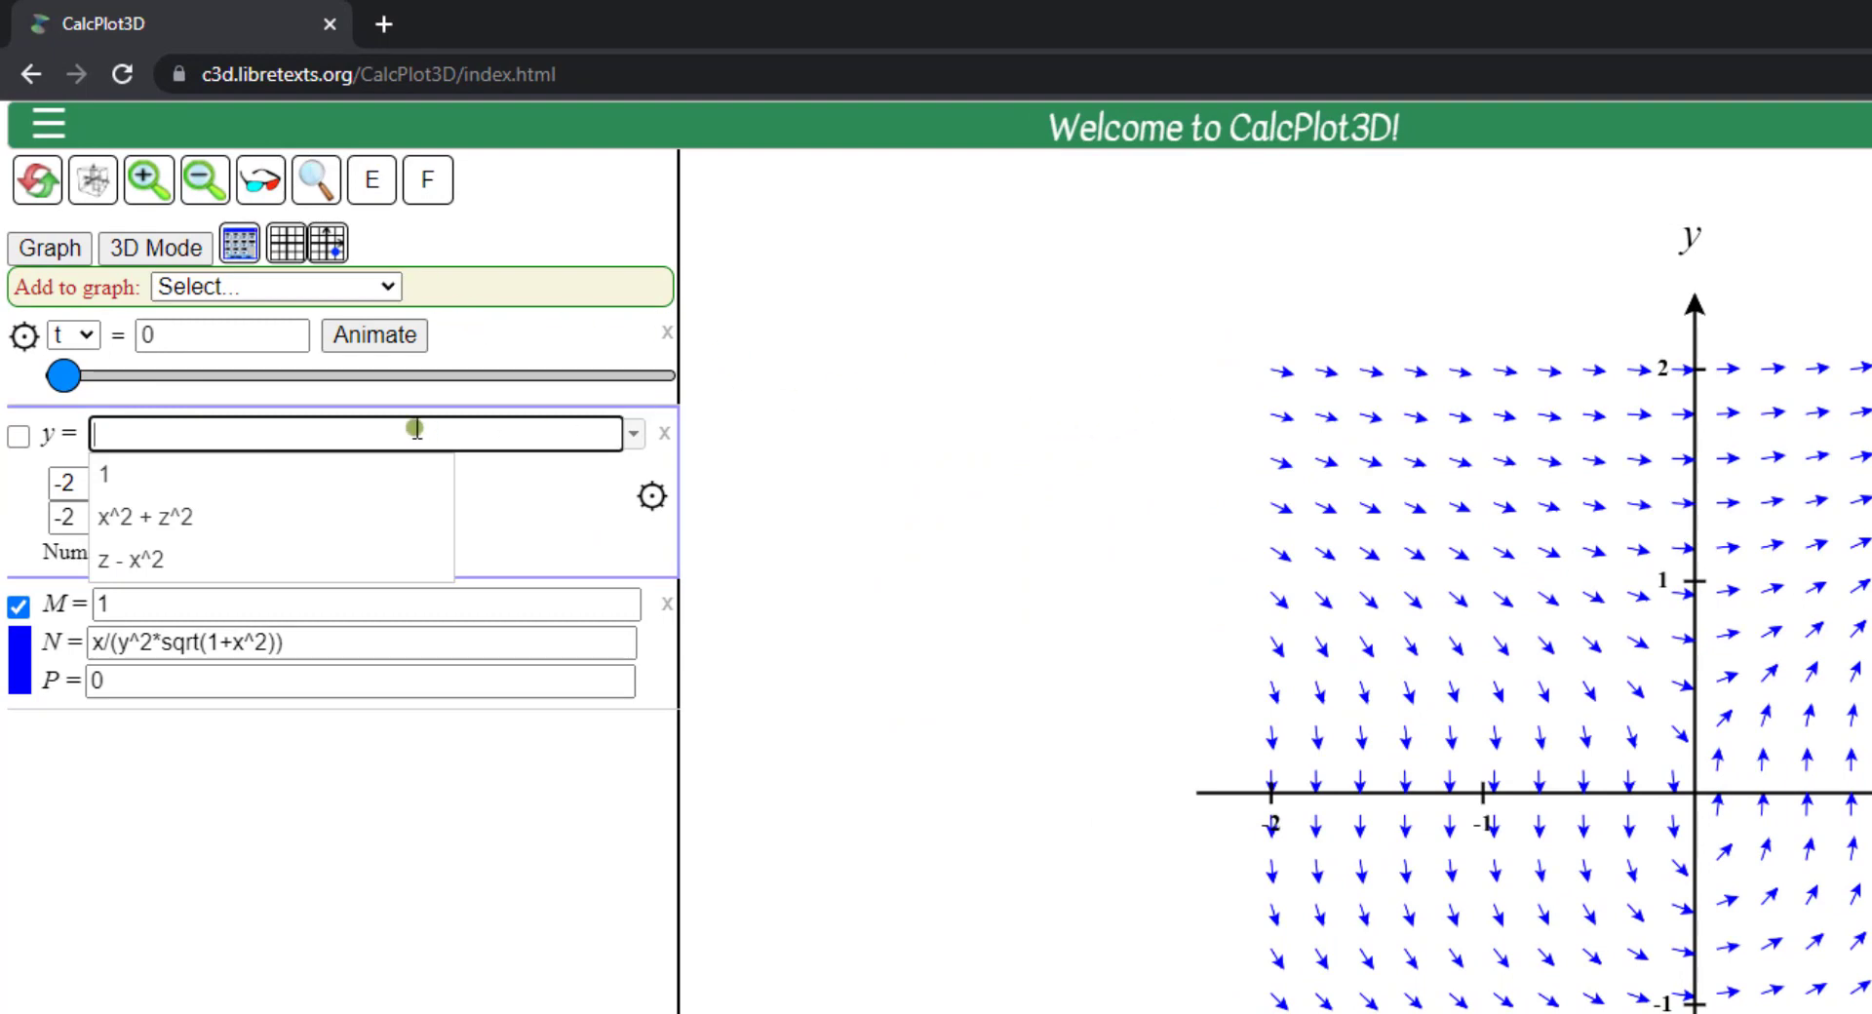
text(()
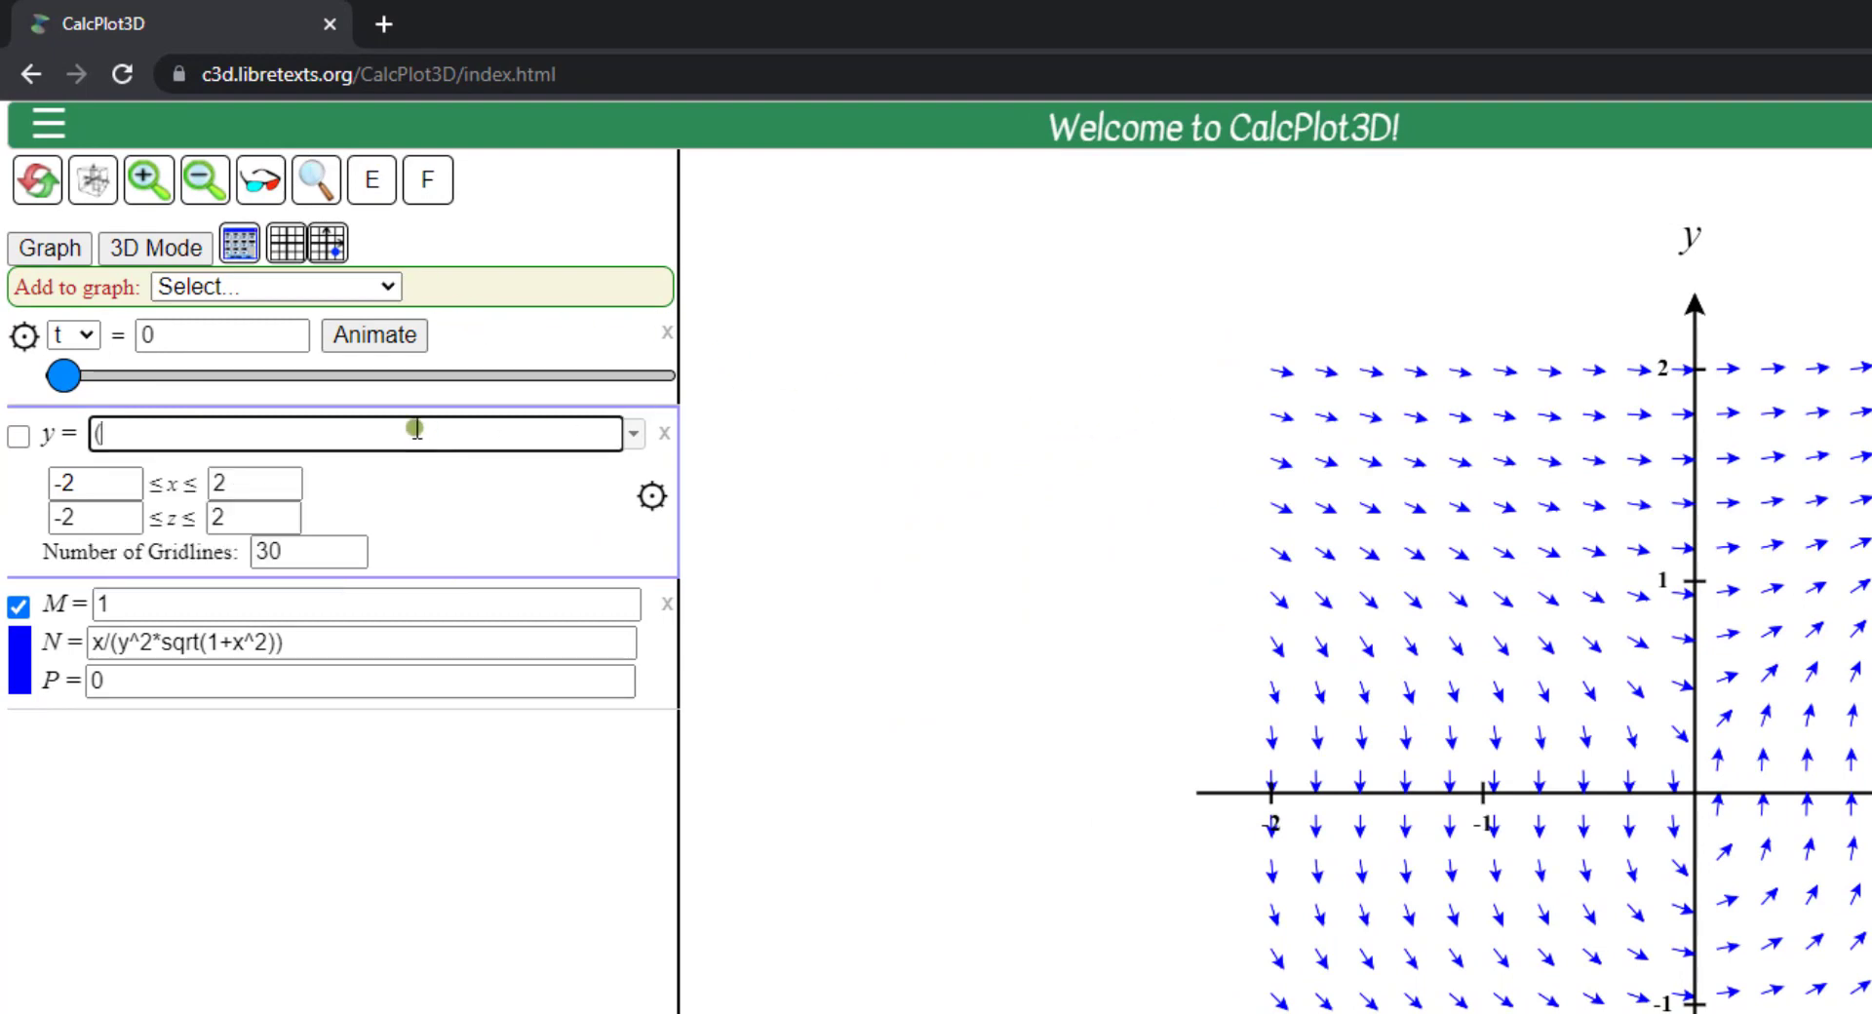
text()^(1/3)
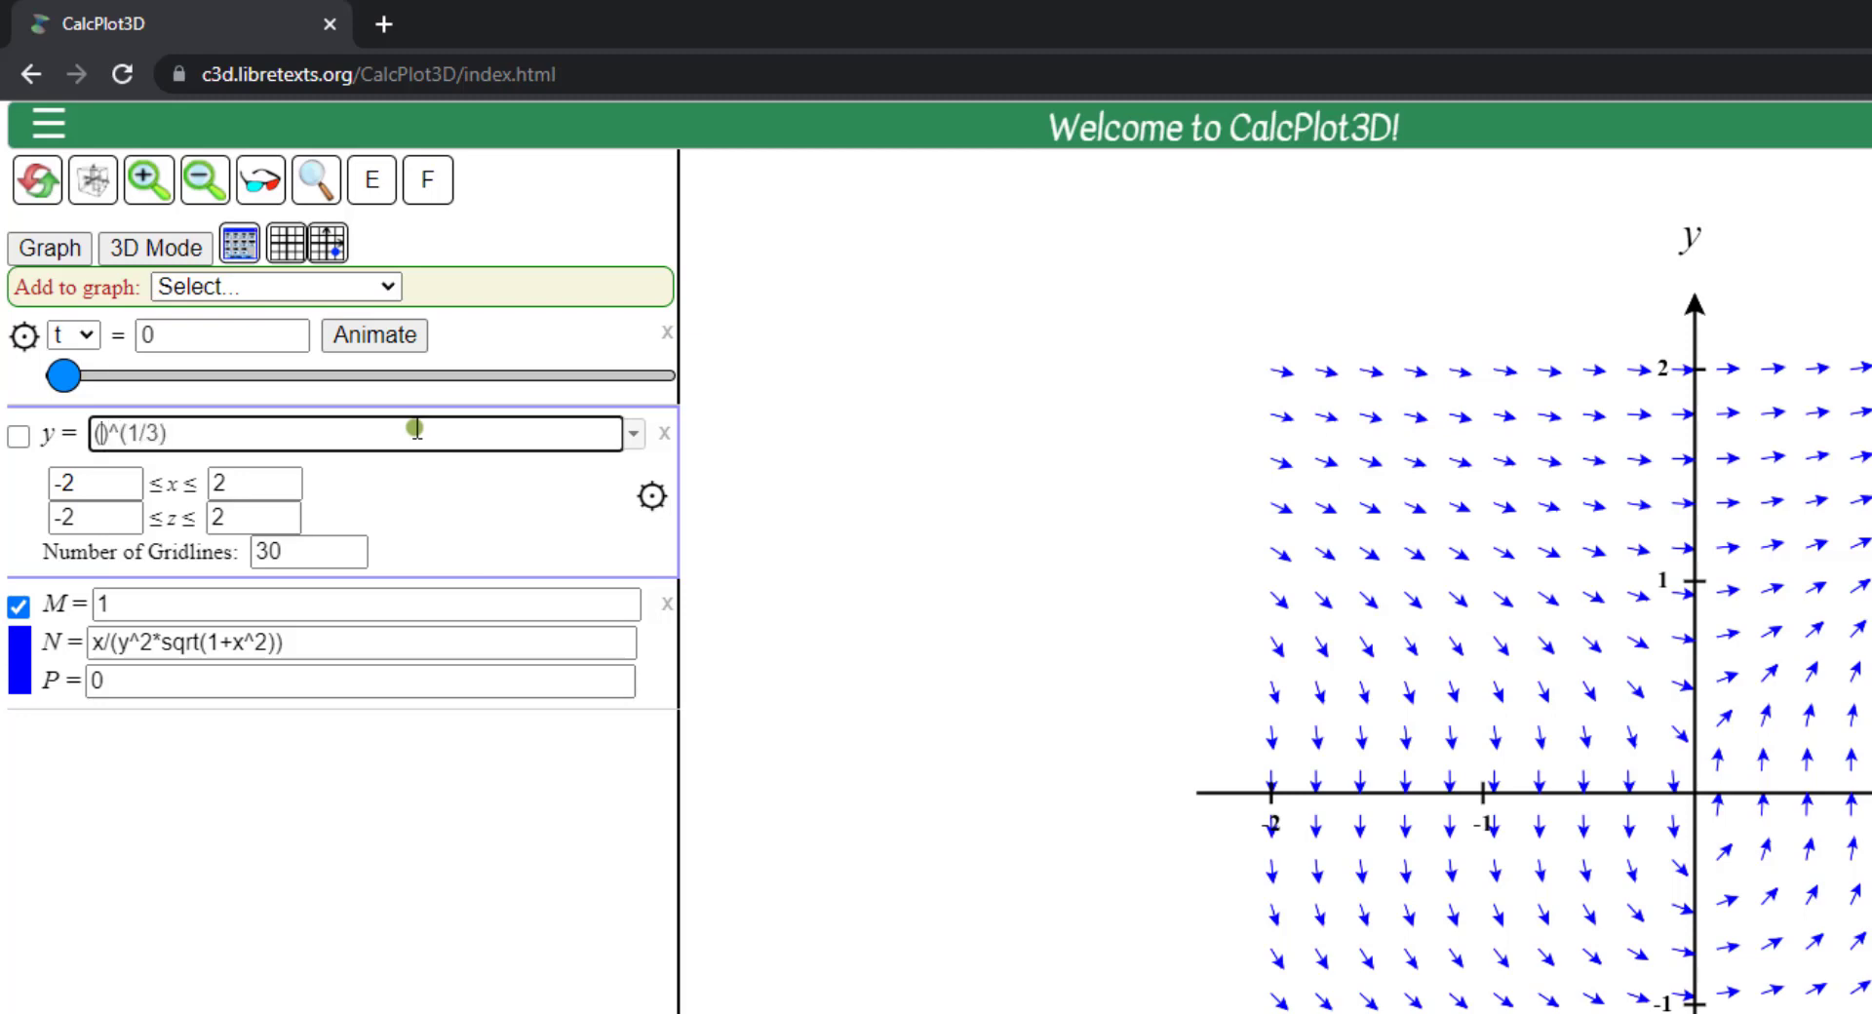
- Enter 3sqrt(1+x^2) inside the base of the cube-root expression
text(x)
key(BackSpace)
text(3)
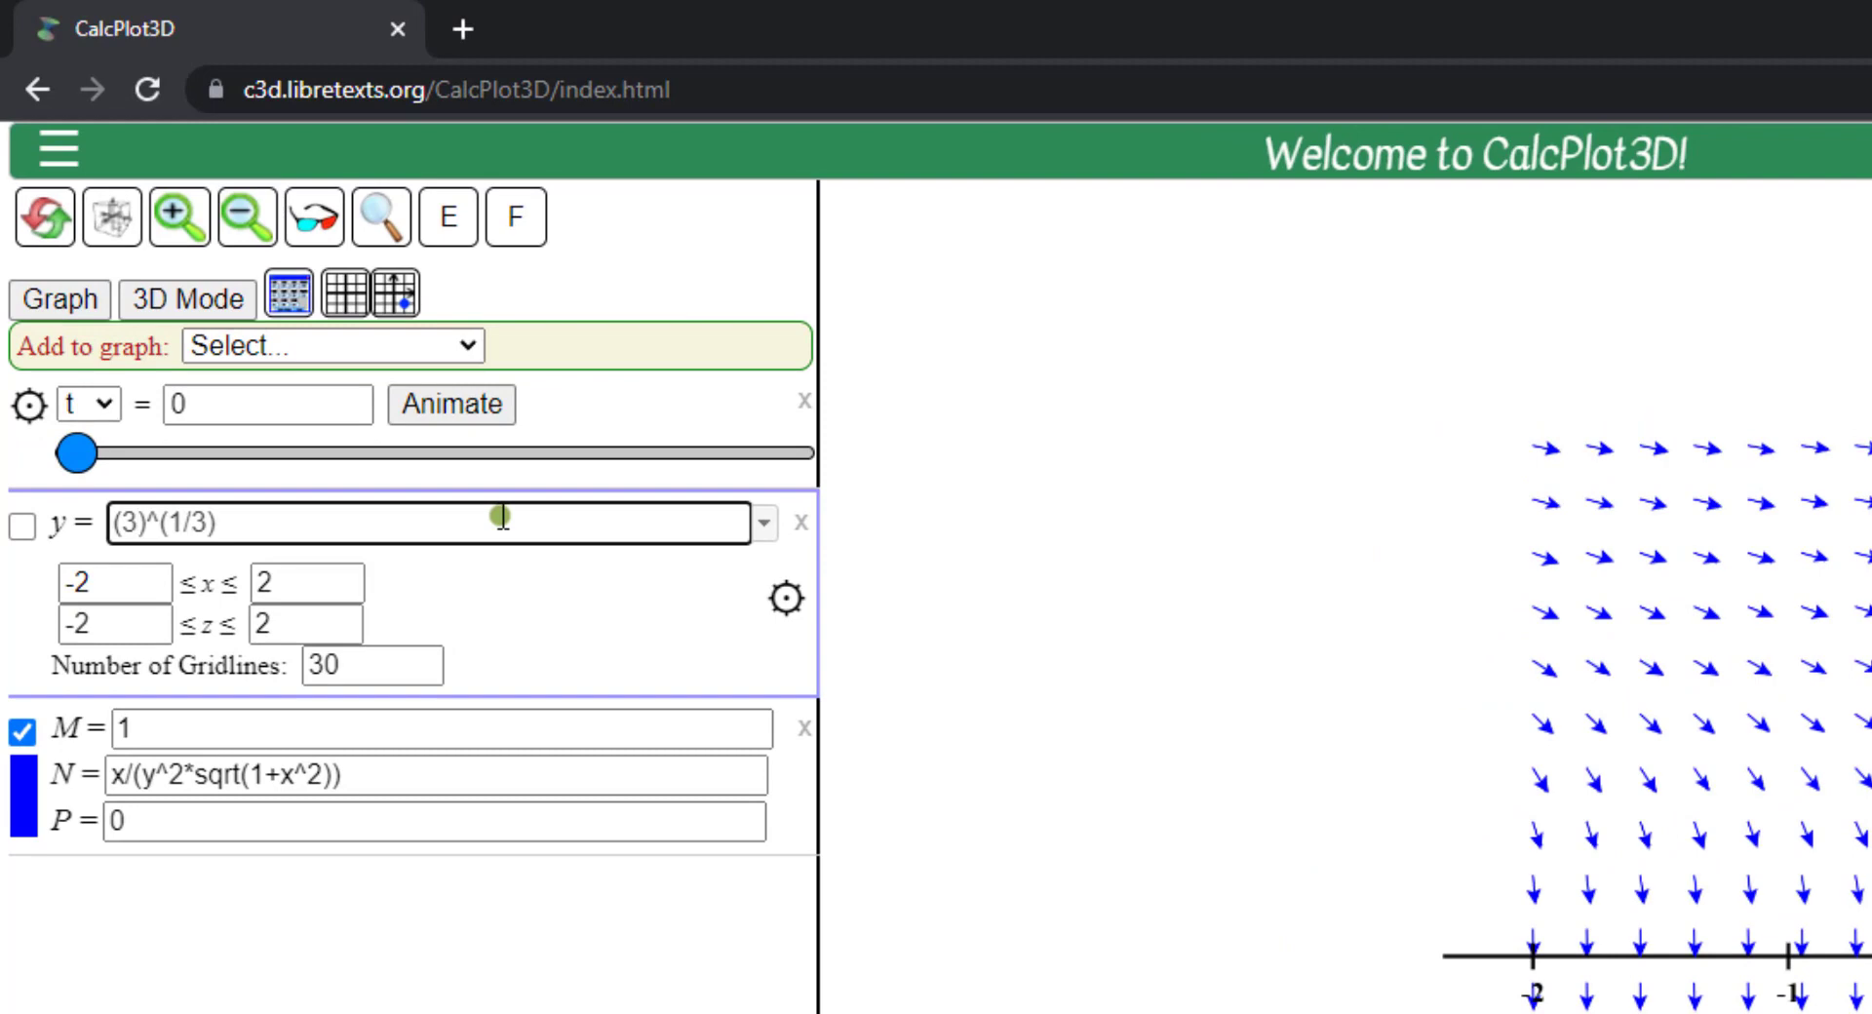
text(sqrt()
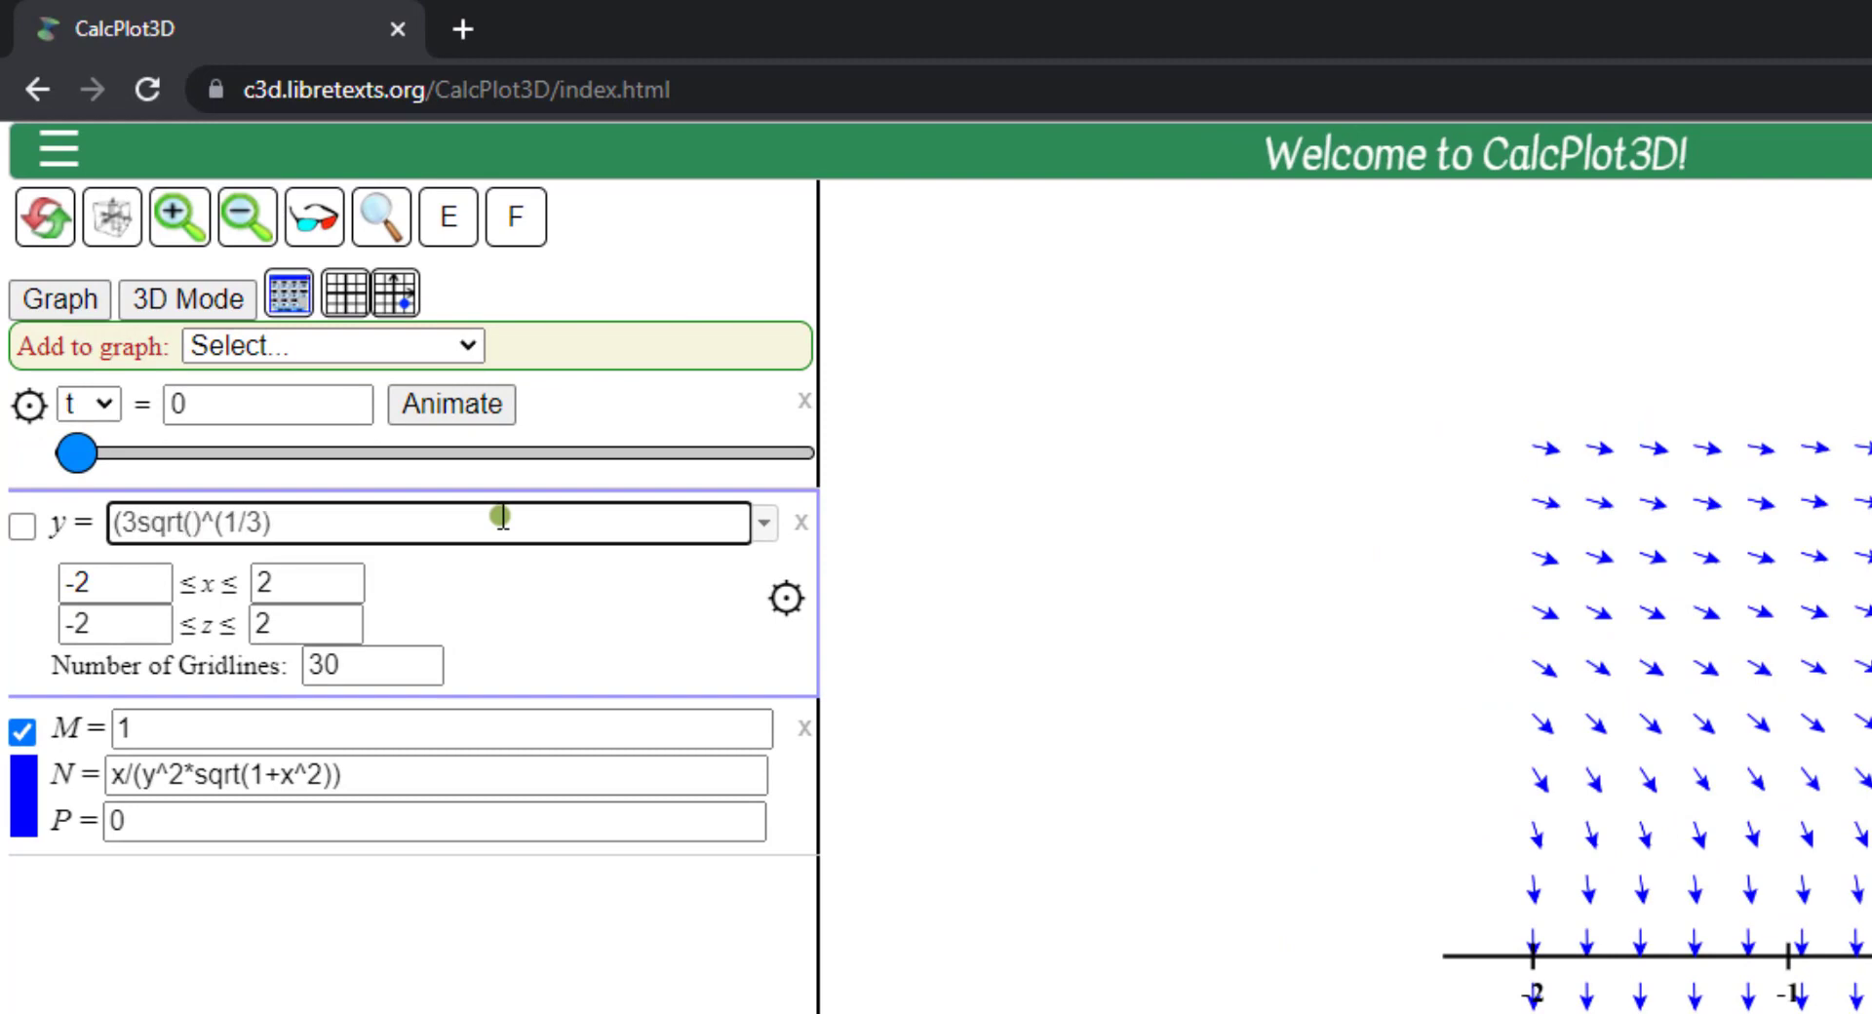
text(1+x^2)
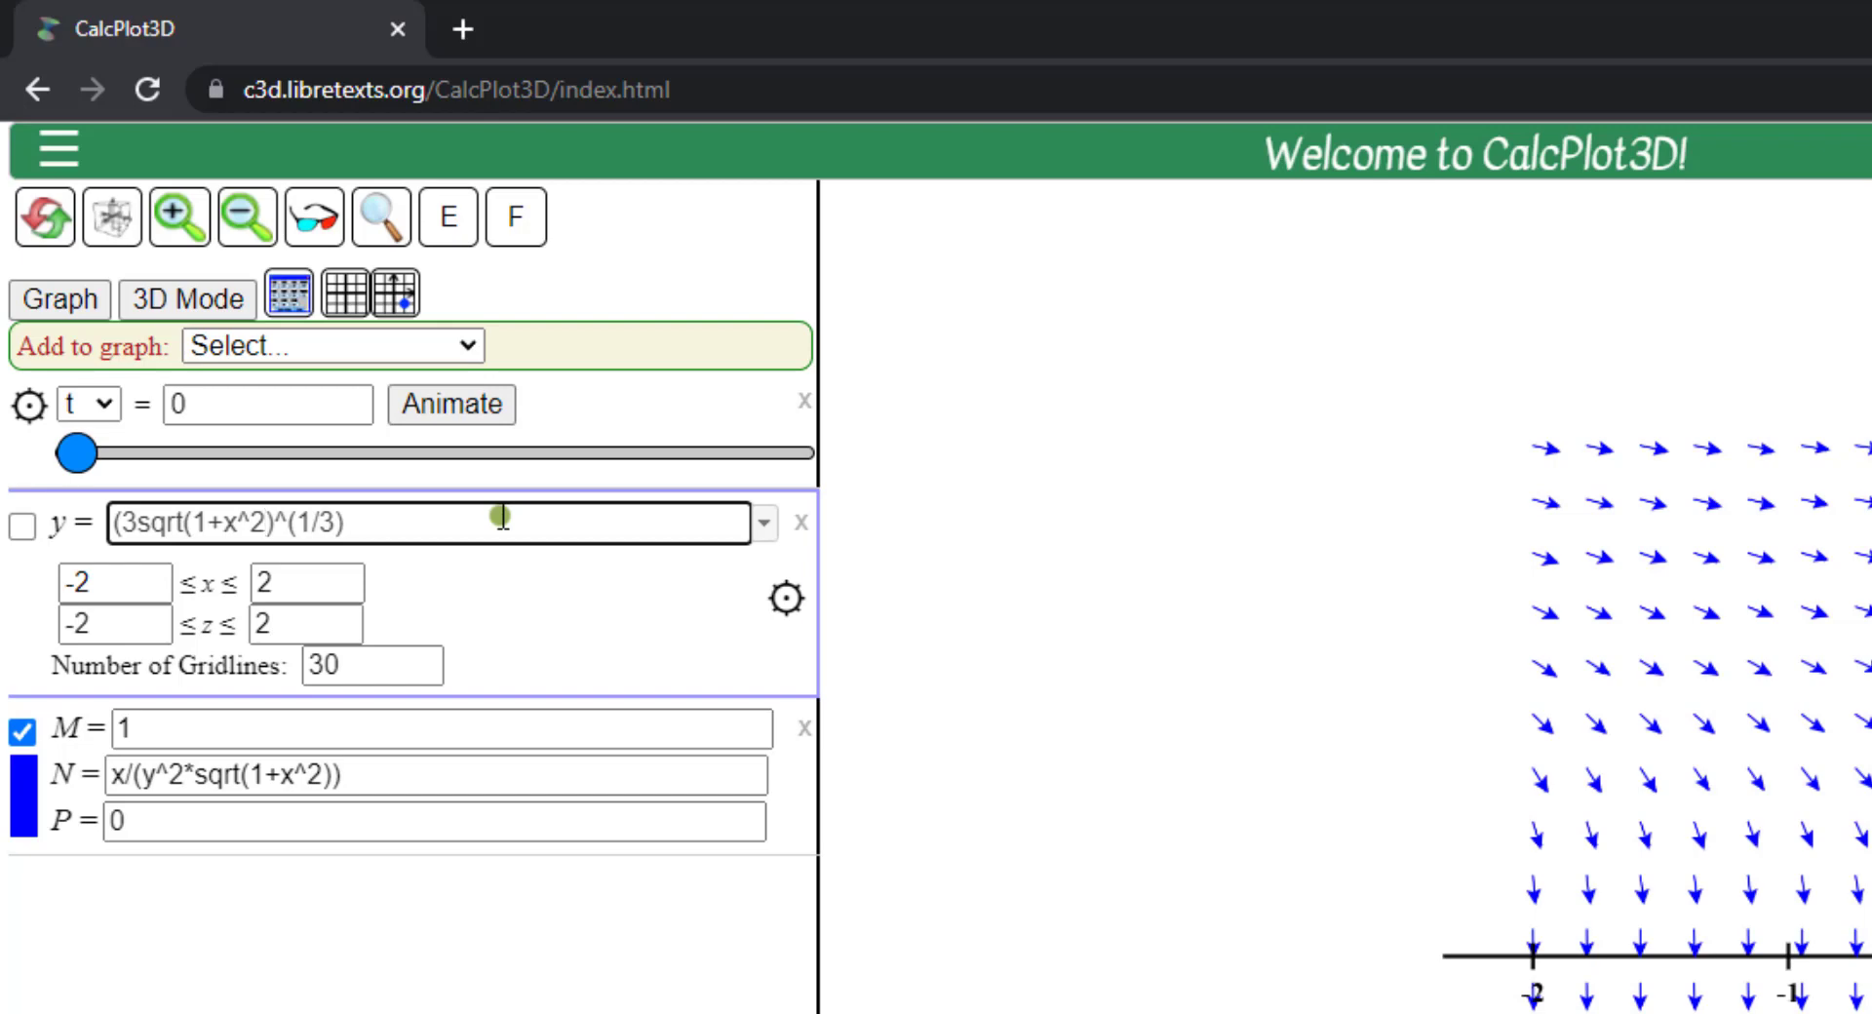
text())
key(BackSpace)
- Append -1-3sqrt(2) to the base of the cube-root expression, within its parentheses
text(-1-3)
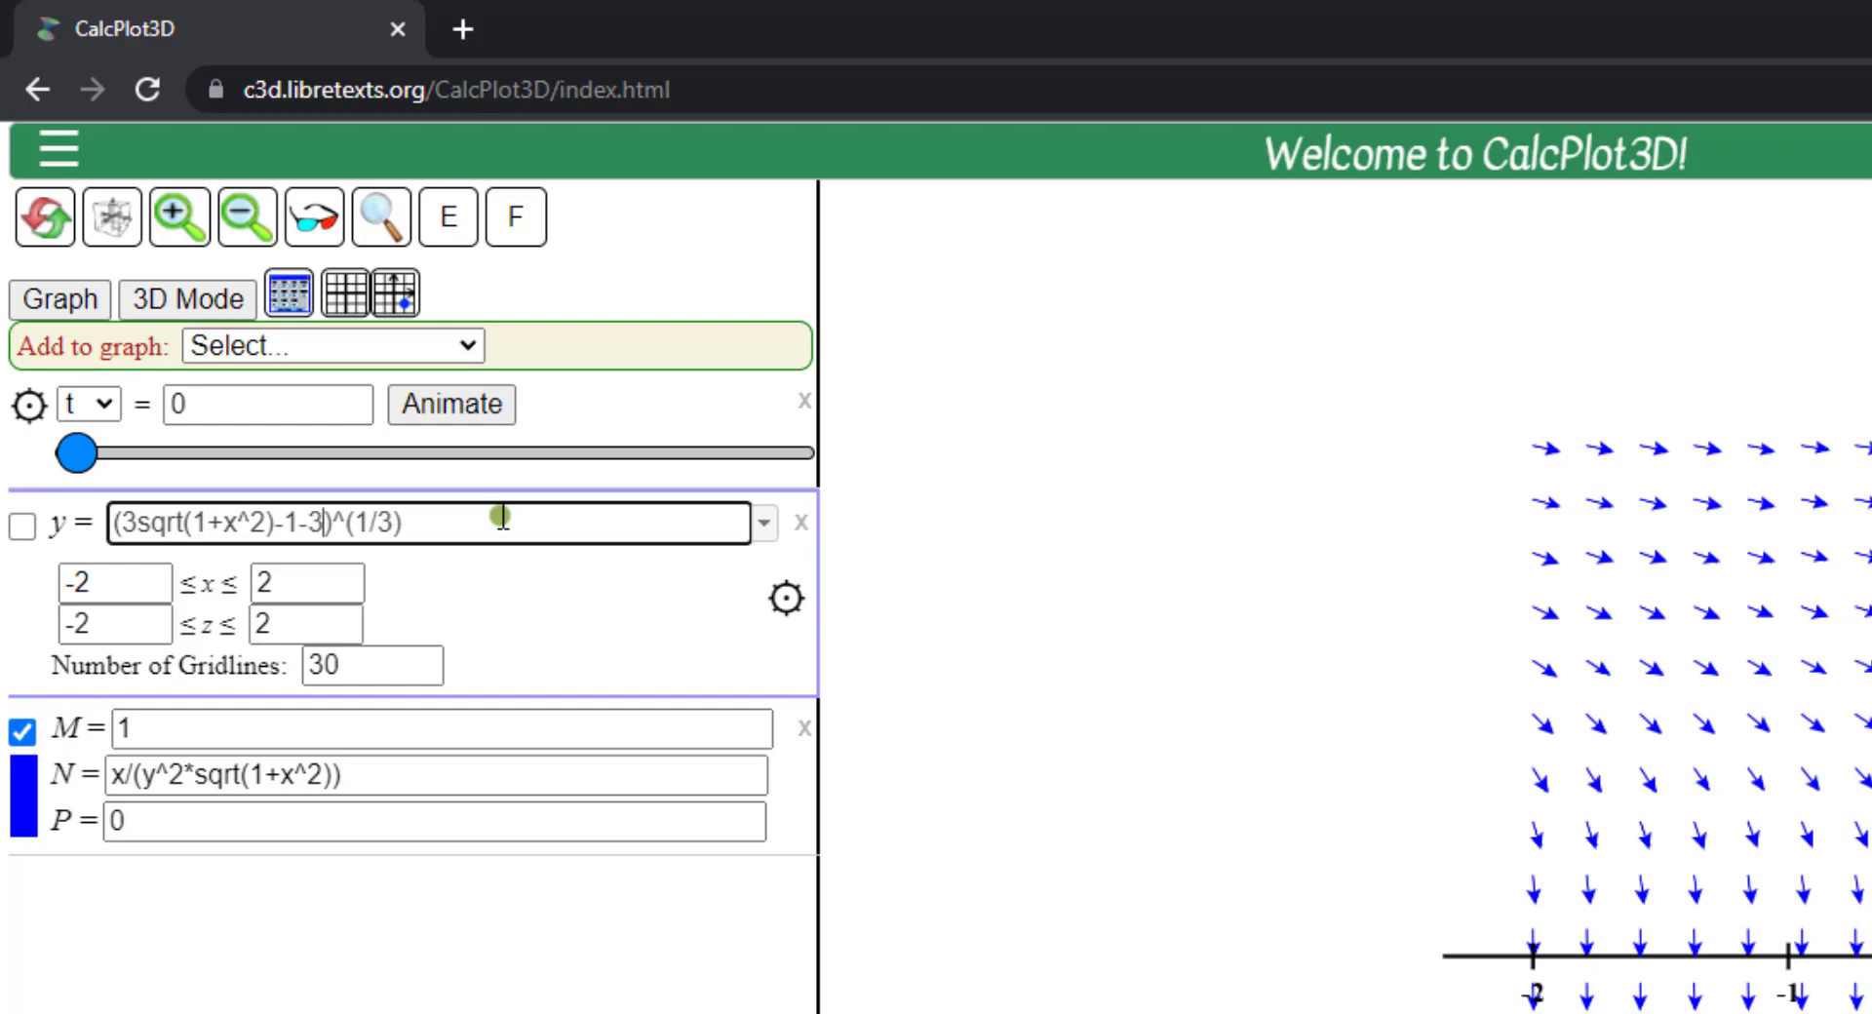
text(sqrt)
key(BackSpace)
key(BackSpace)
key(BackSpace)
key(BackSpace)
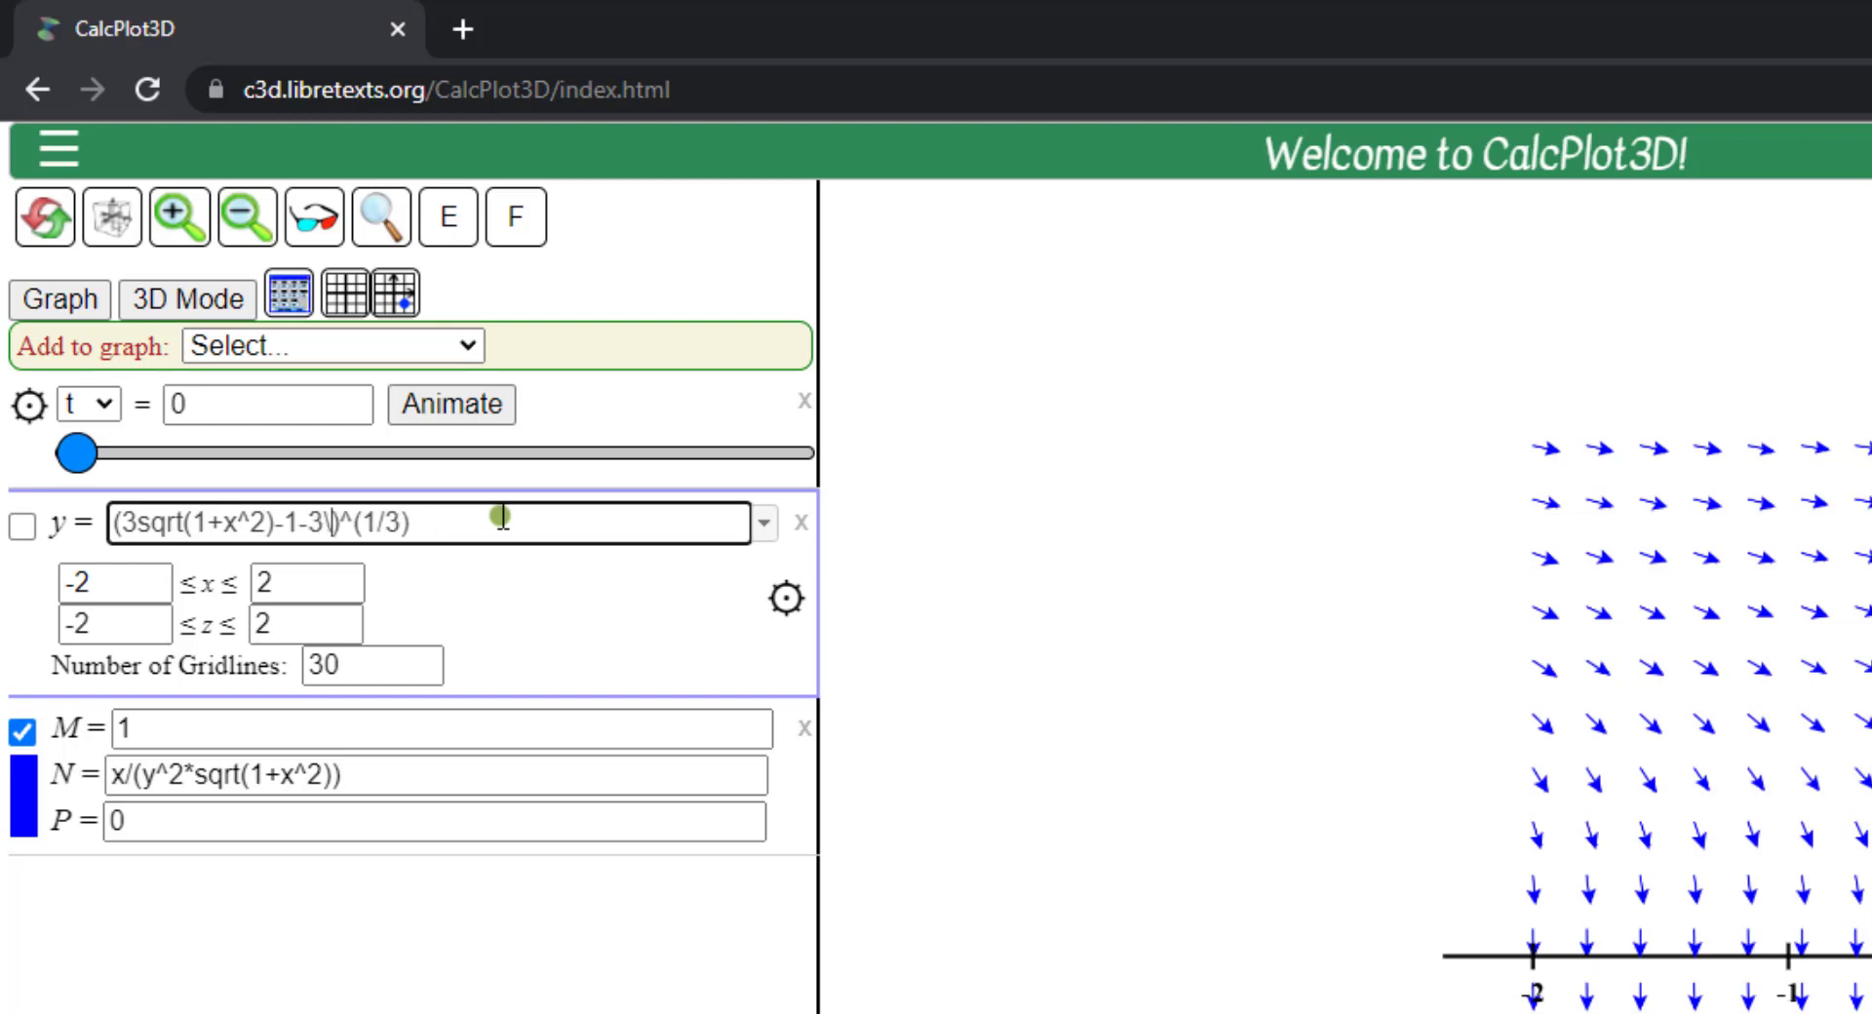
key(BackSpace)
key(BackSpace)
text(3sq)
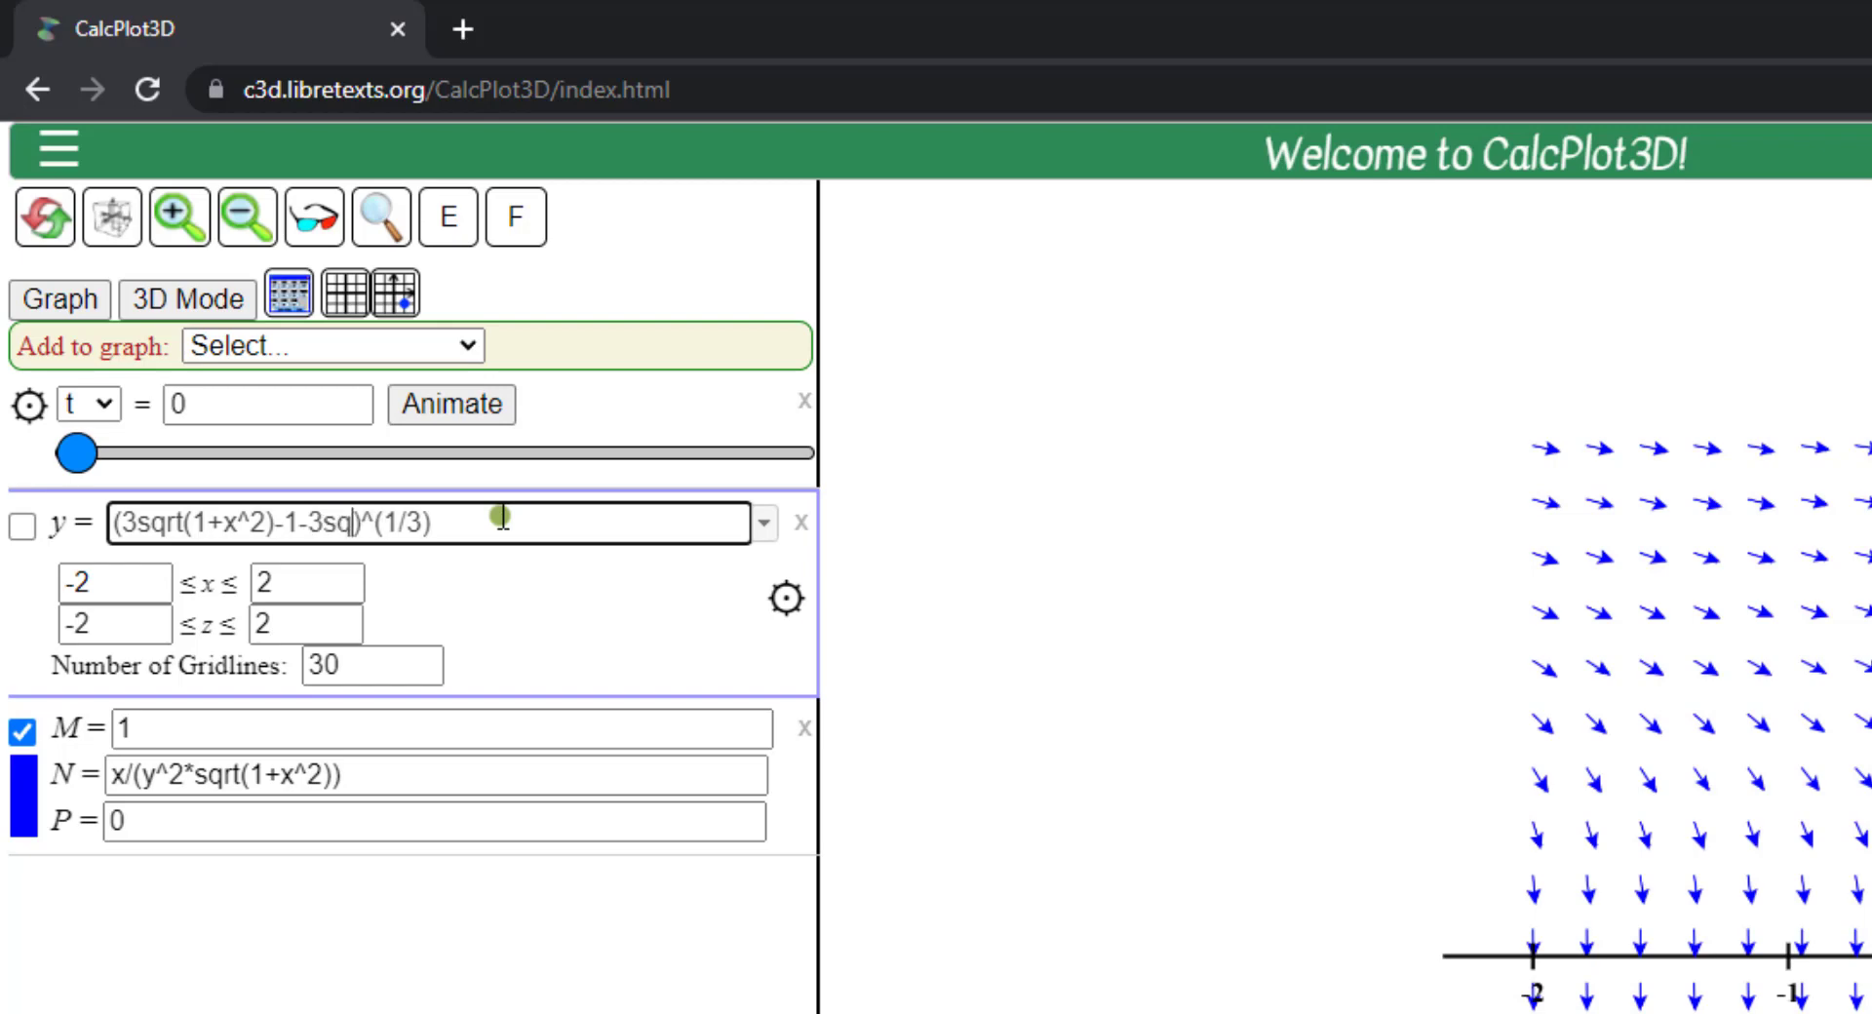
text(rt)
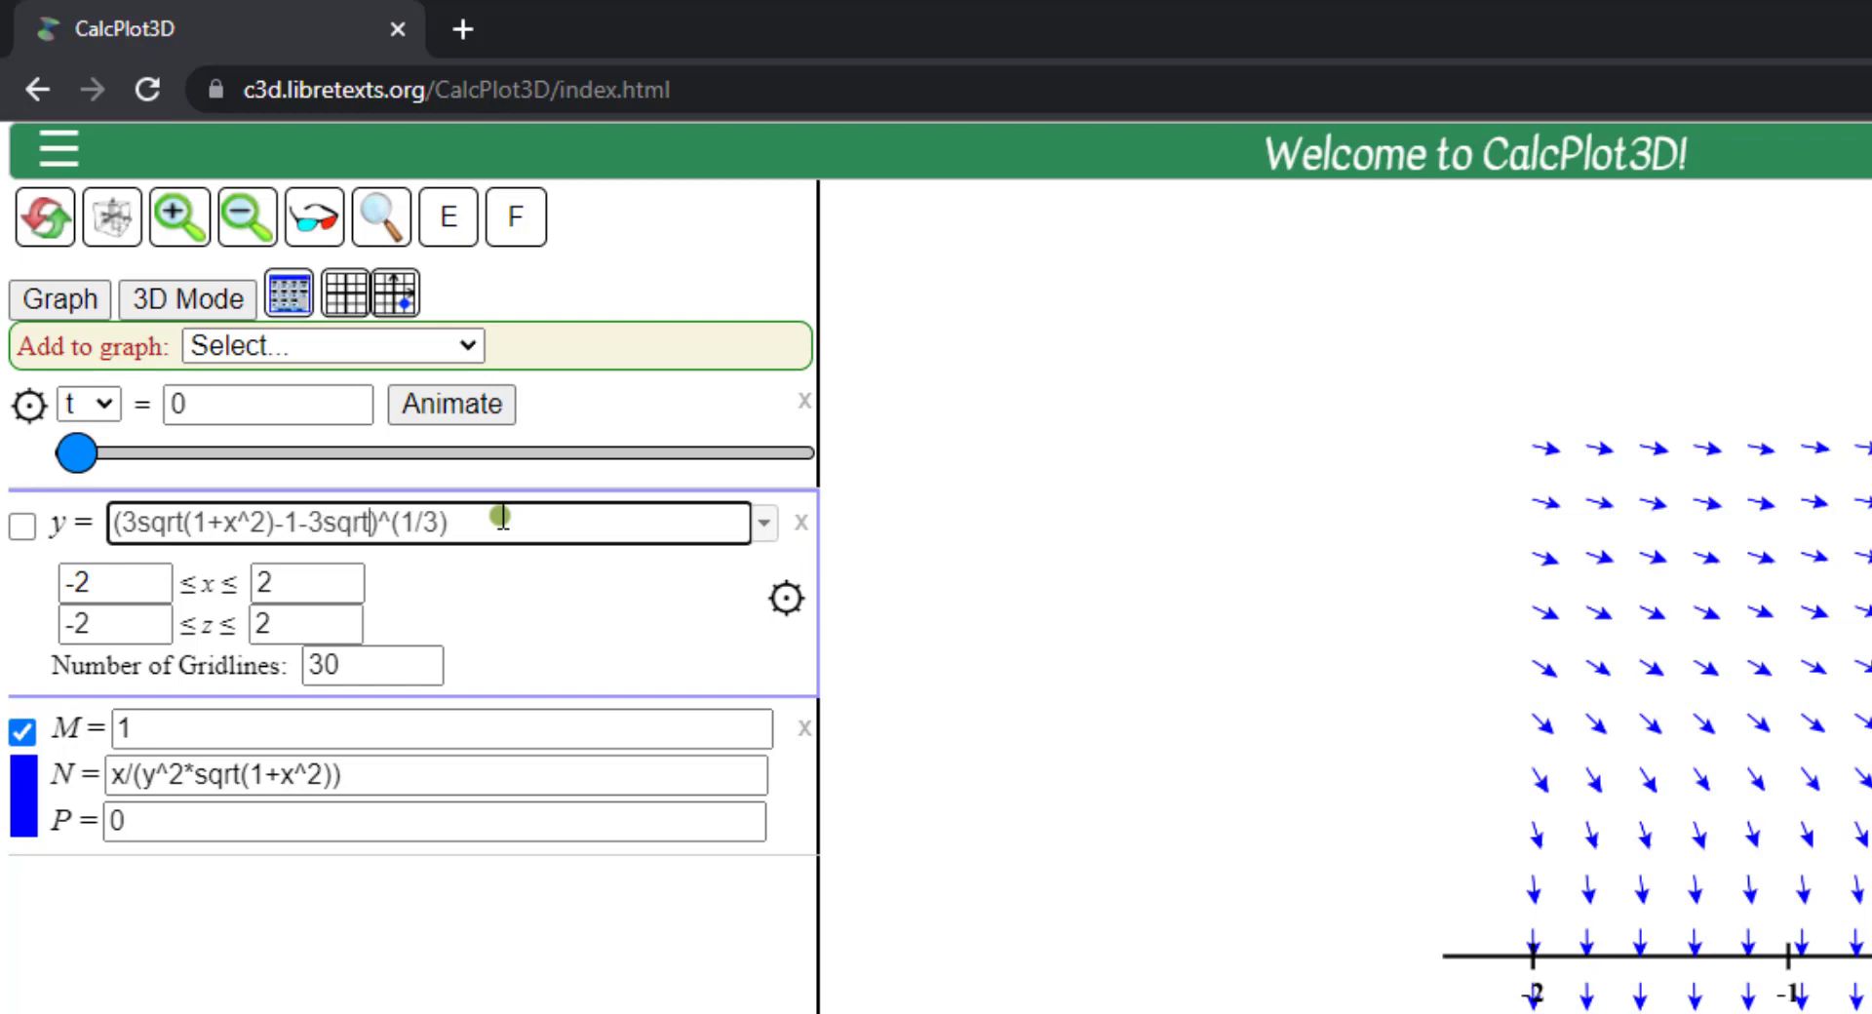
text((23)
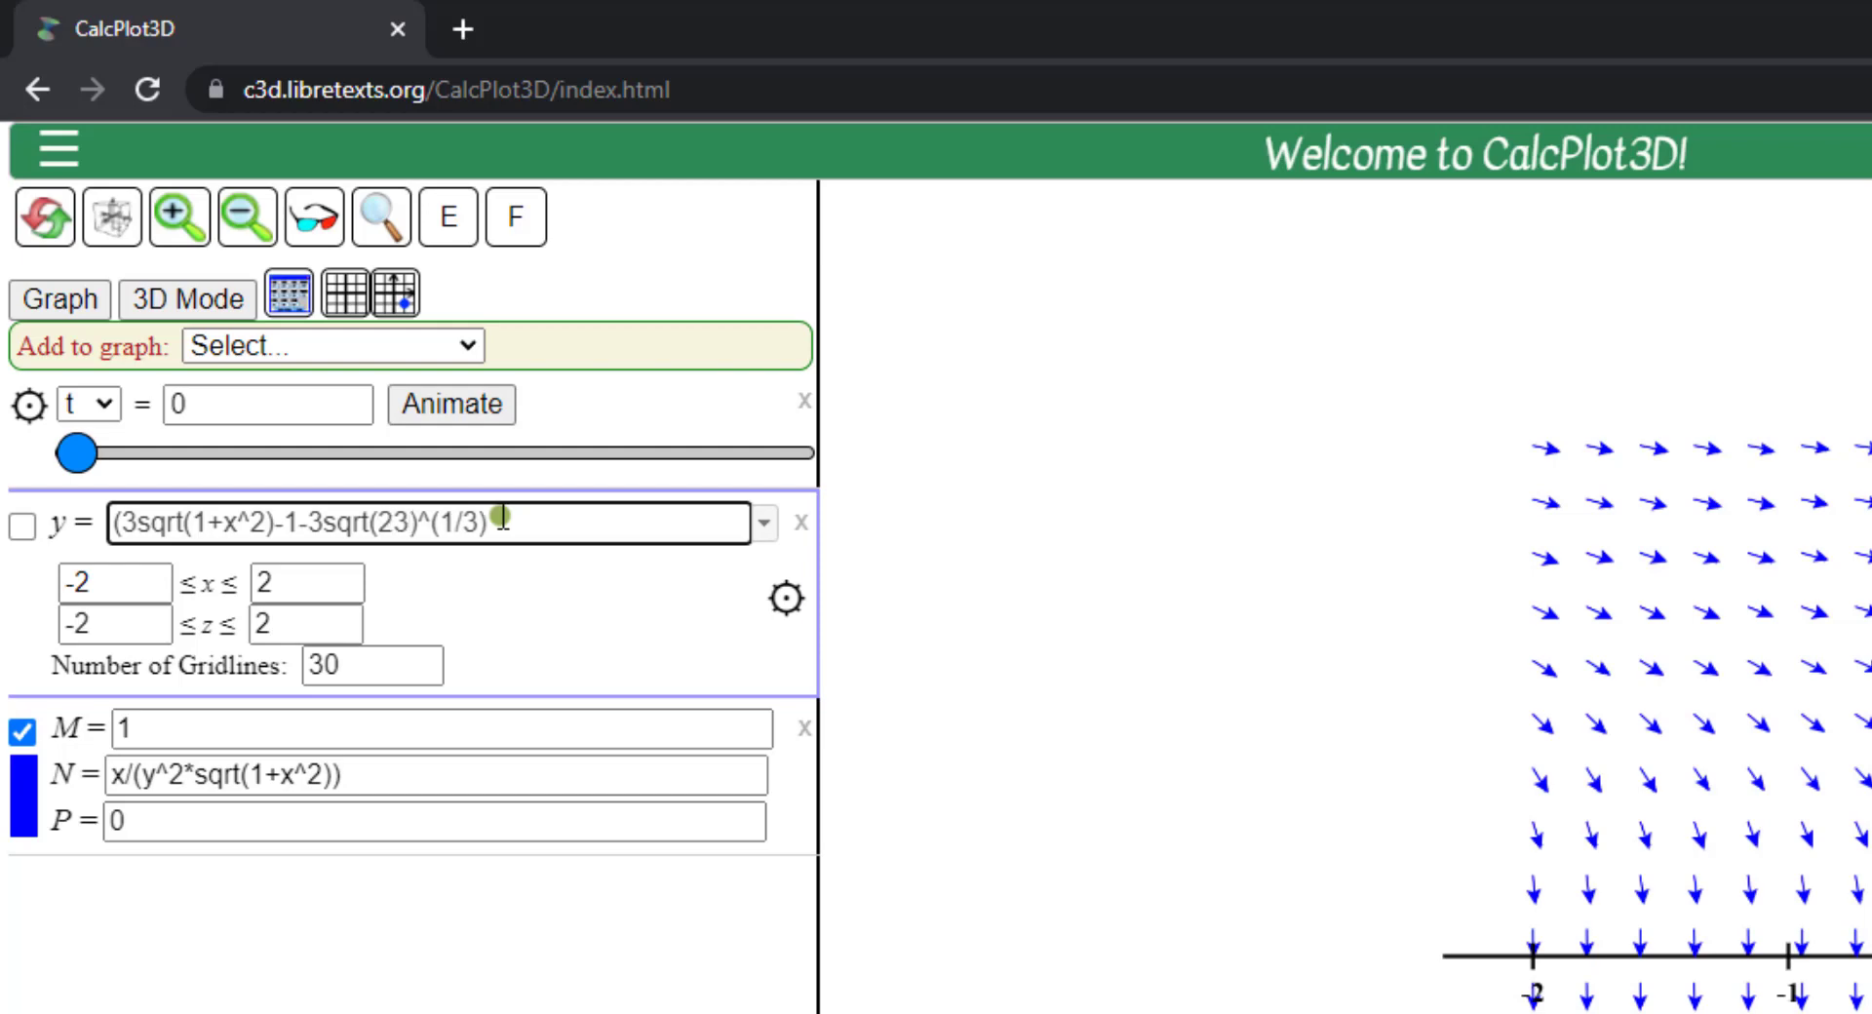
key(BackSpace)
text()-1-3)
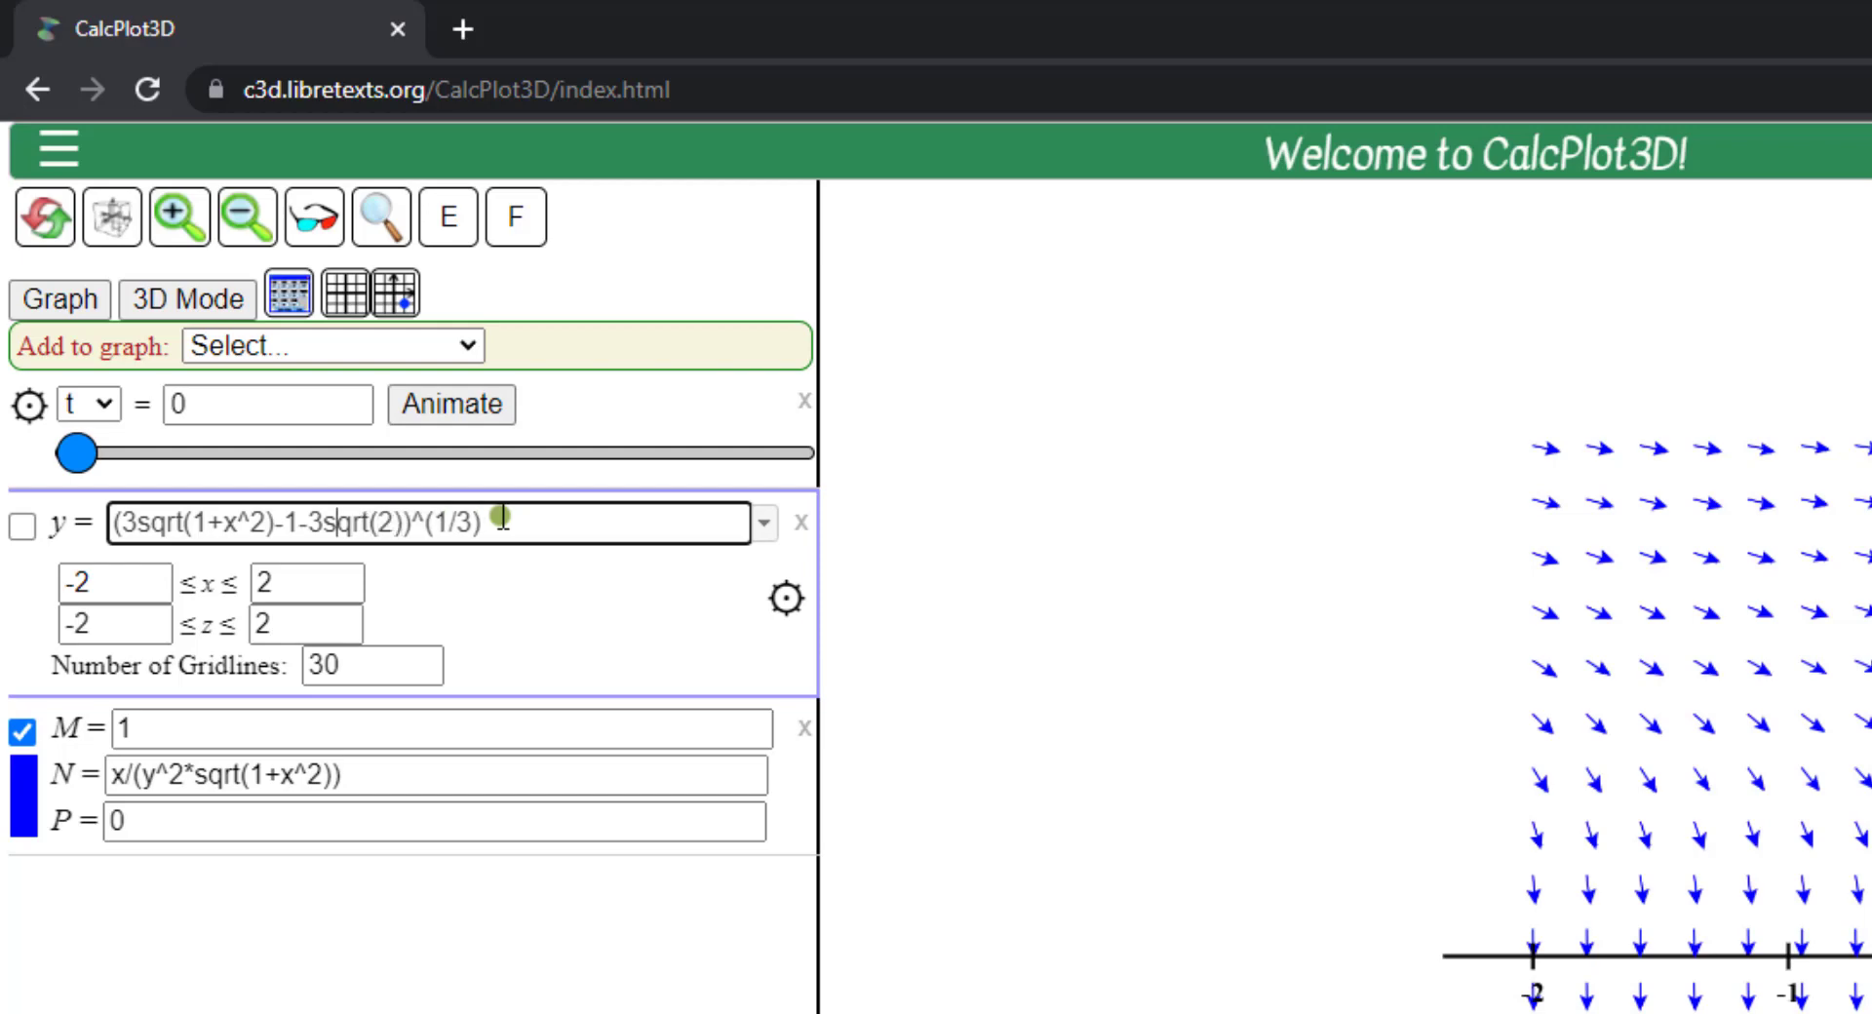
- Insert explicit multiplication signs before both square roots and plot y=(3*sqrt(1+x^2)-1-3*sqrt(2))^(1/3)
text(*)
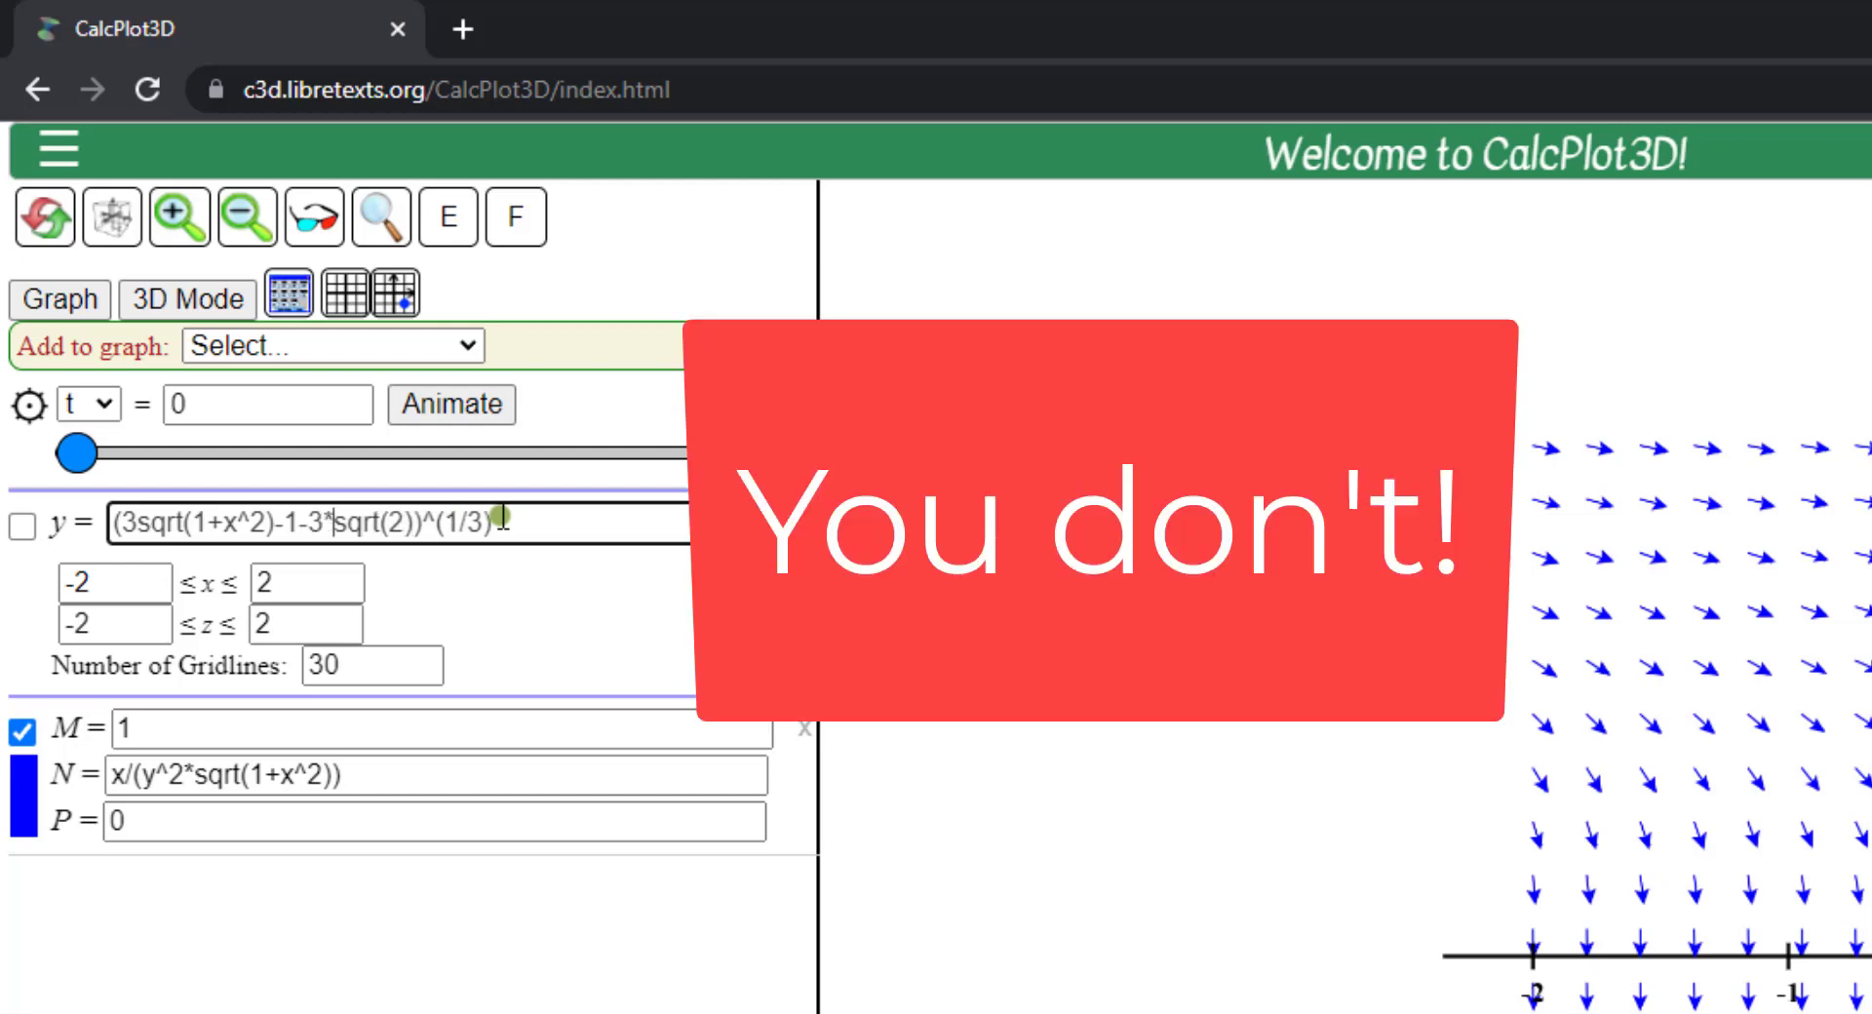
key(Left)
key(Left)
key(Left)
key(Left)
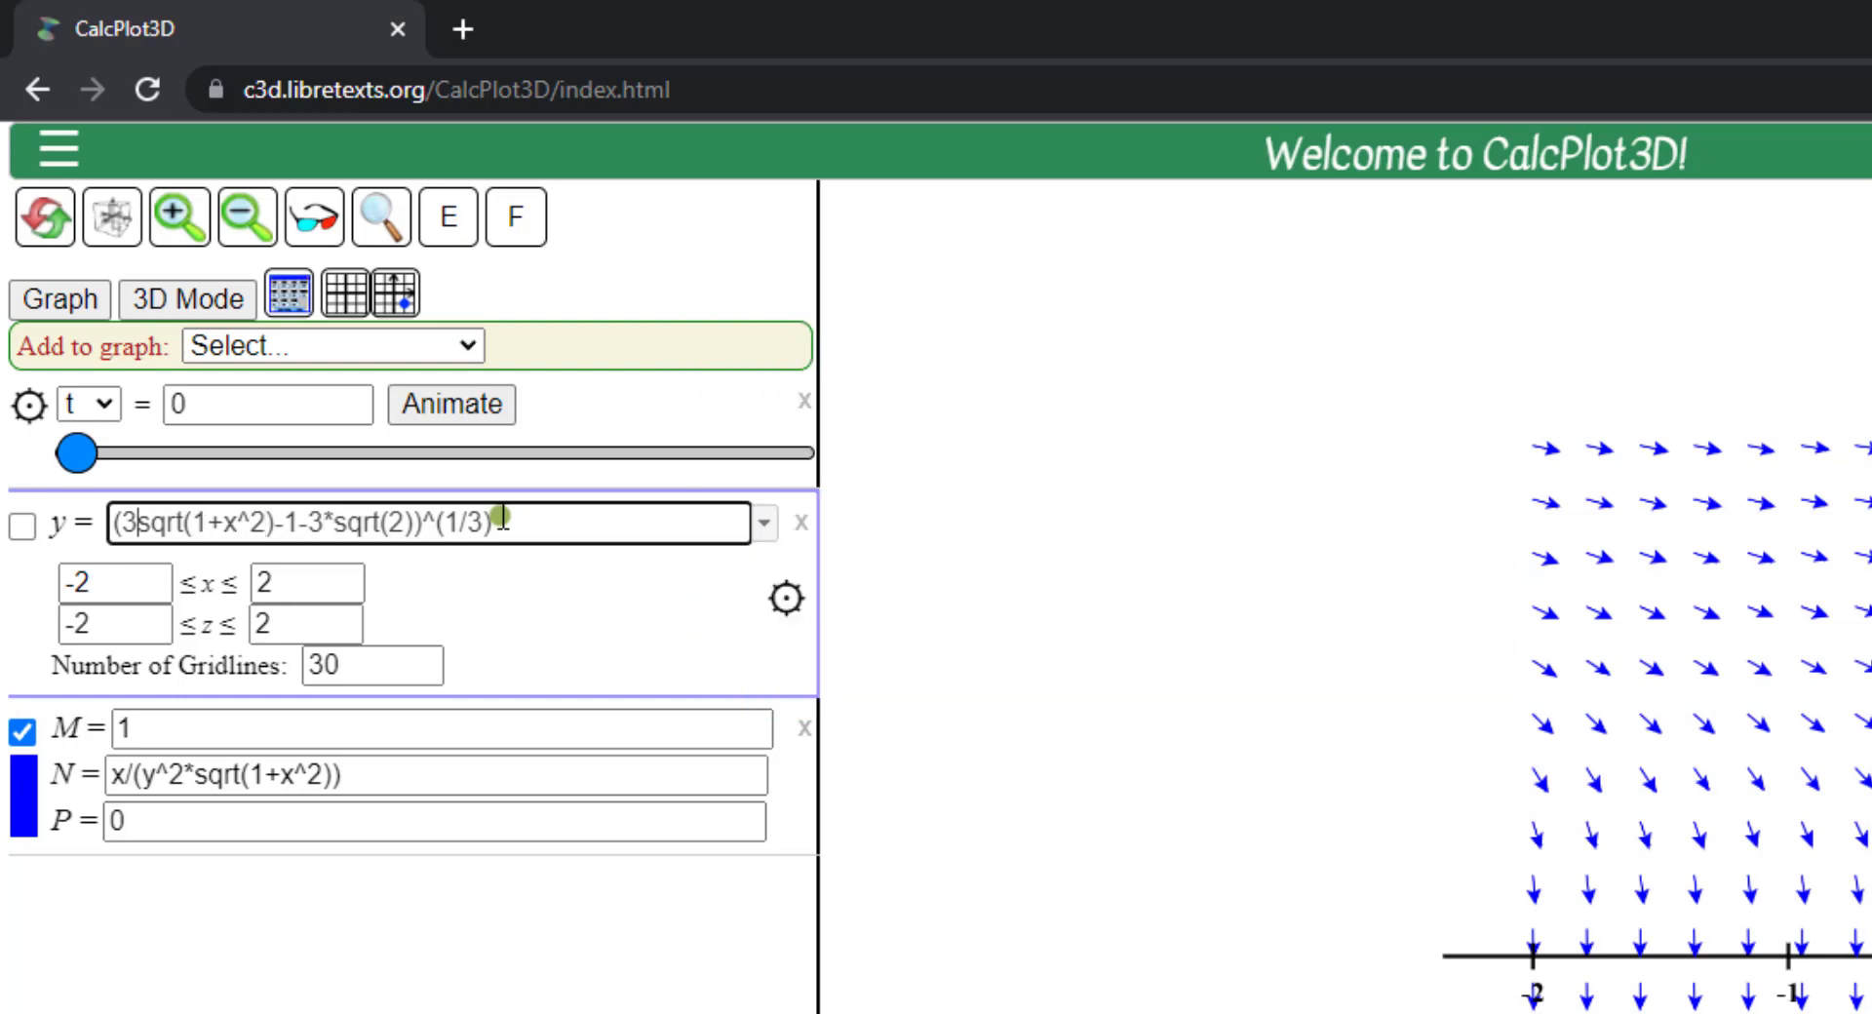
text(*)
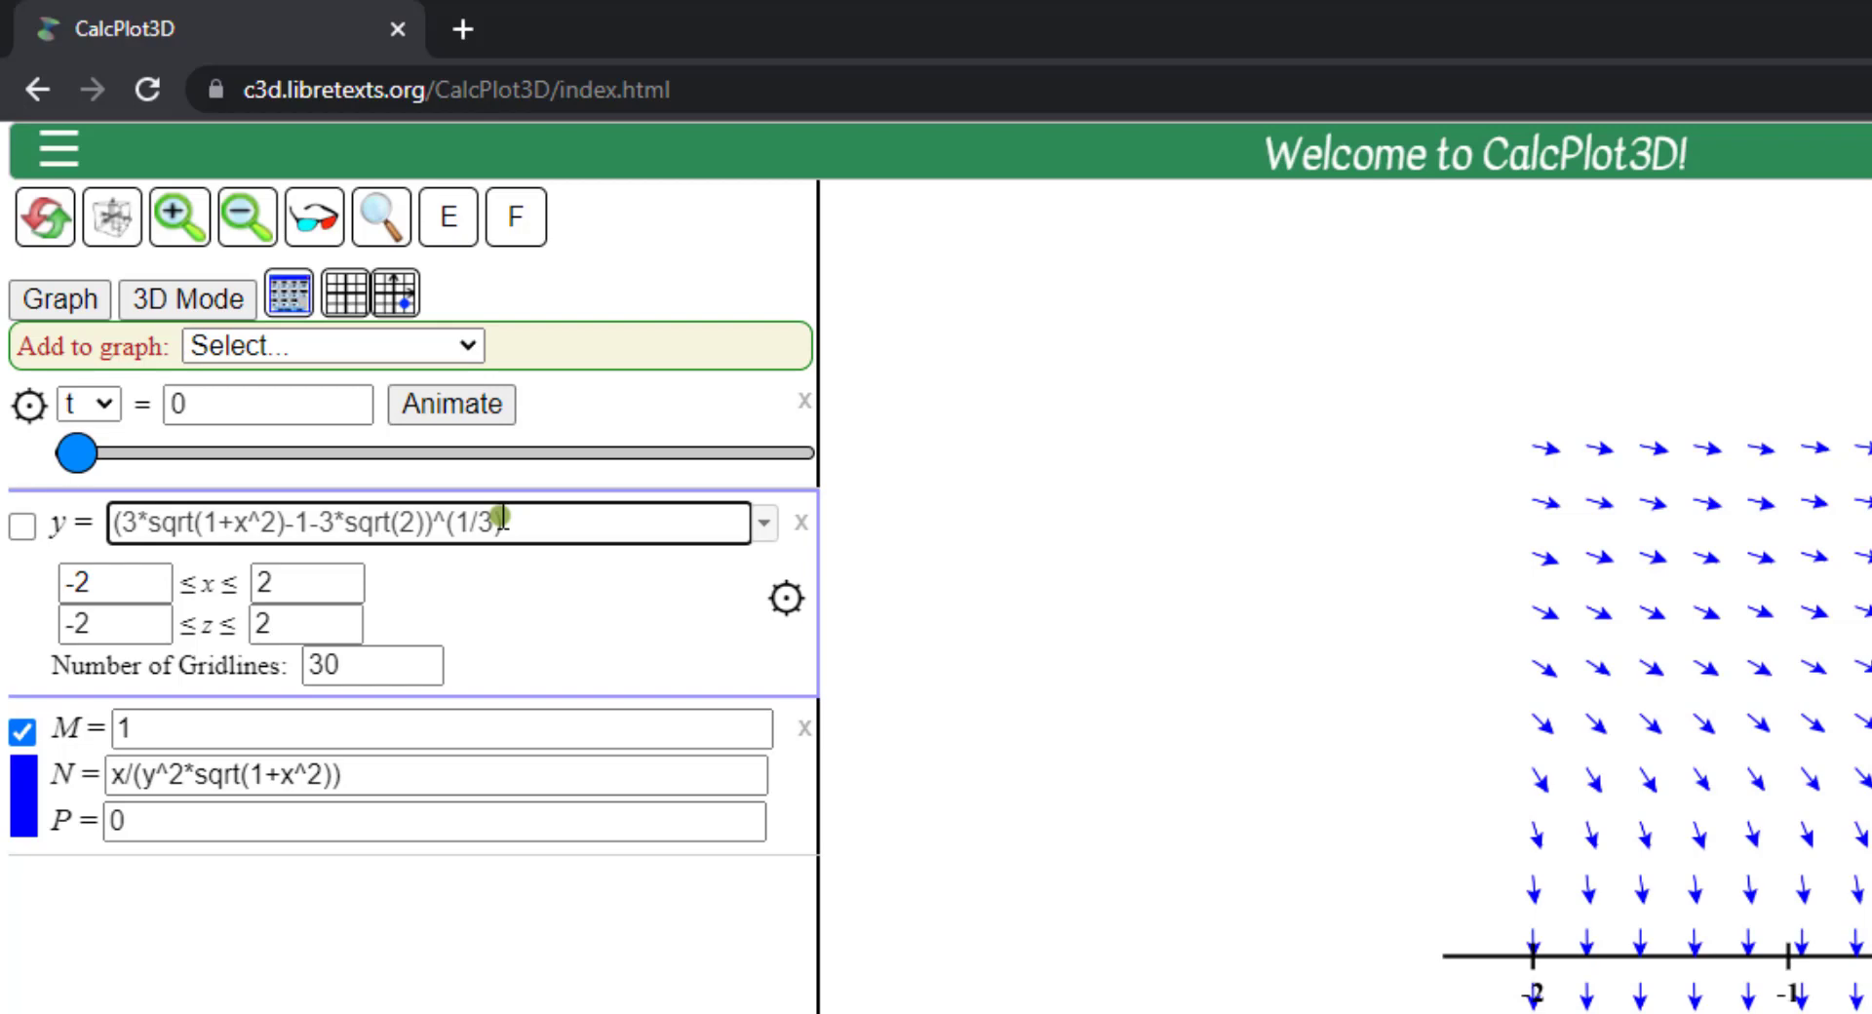
key(Return)
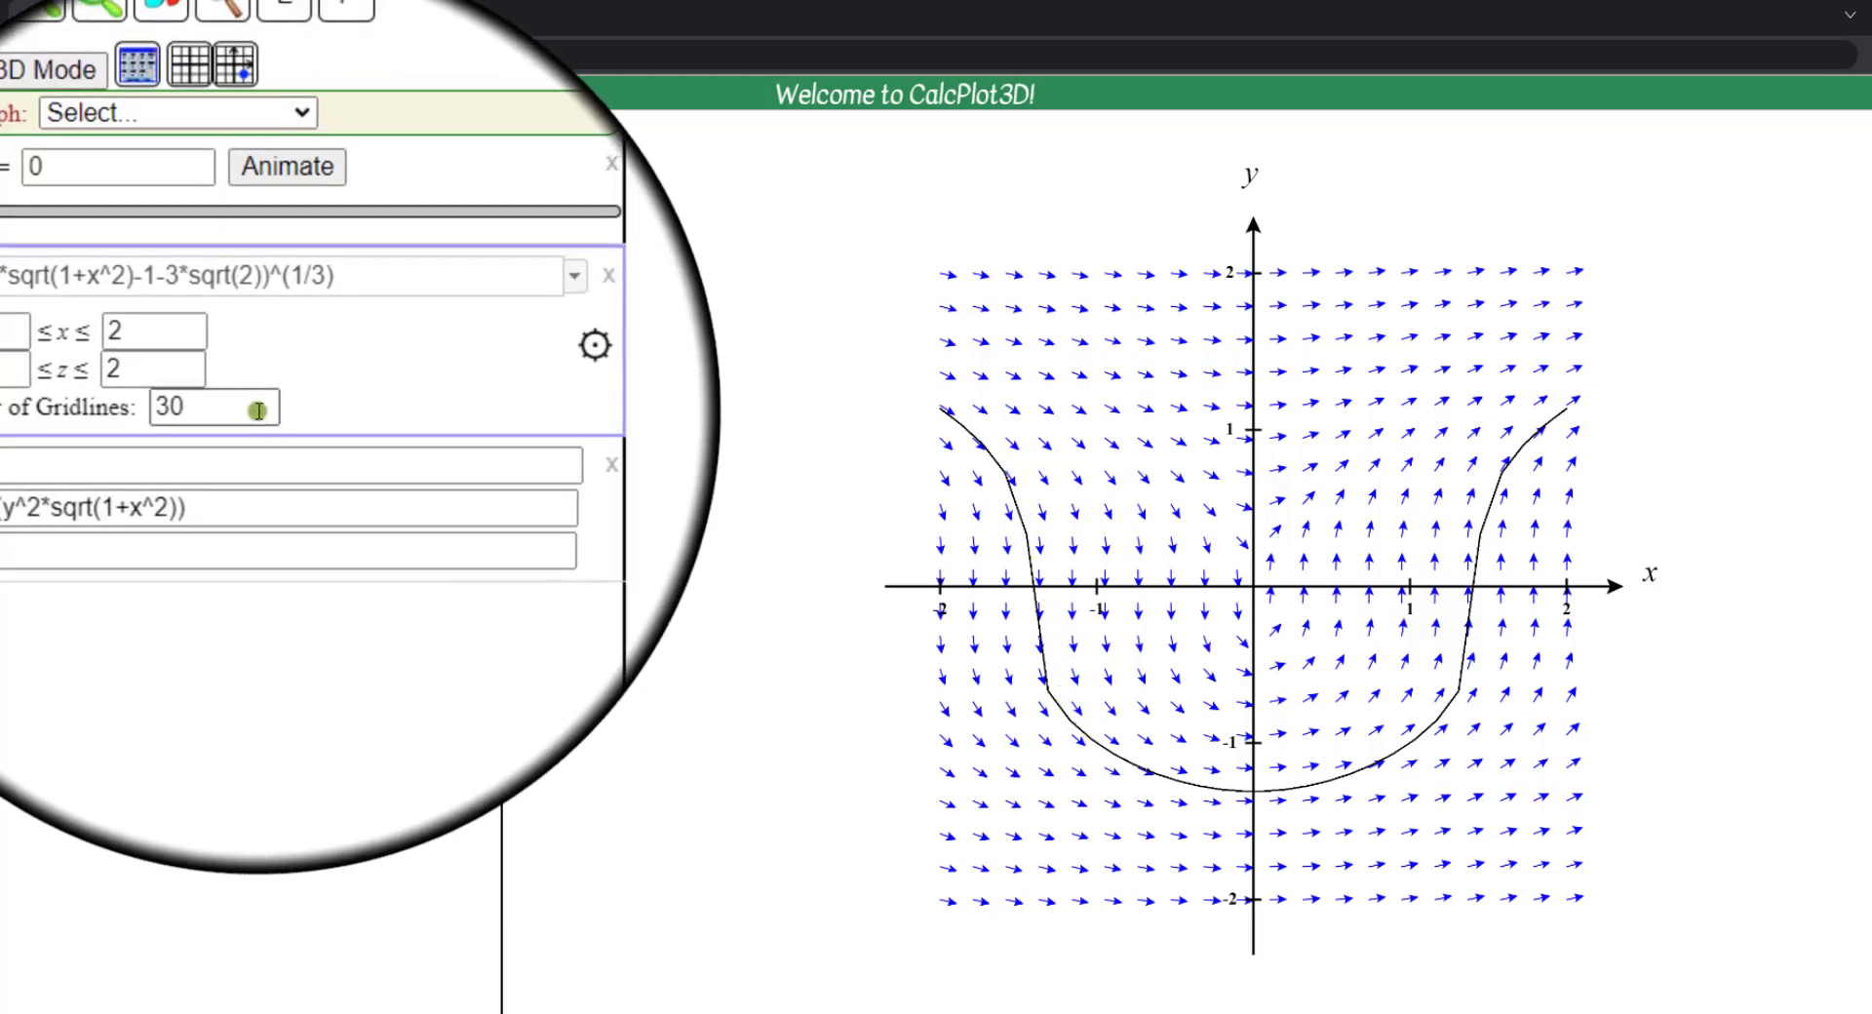
- Try drawing the solution curve with 100 gridlines
double_click(187, 408)
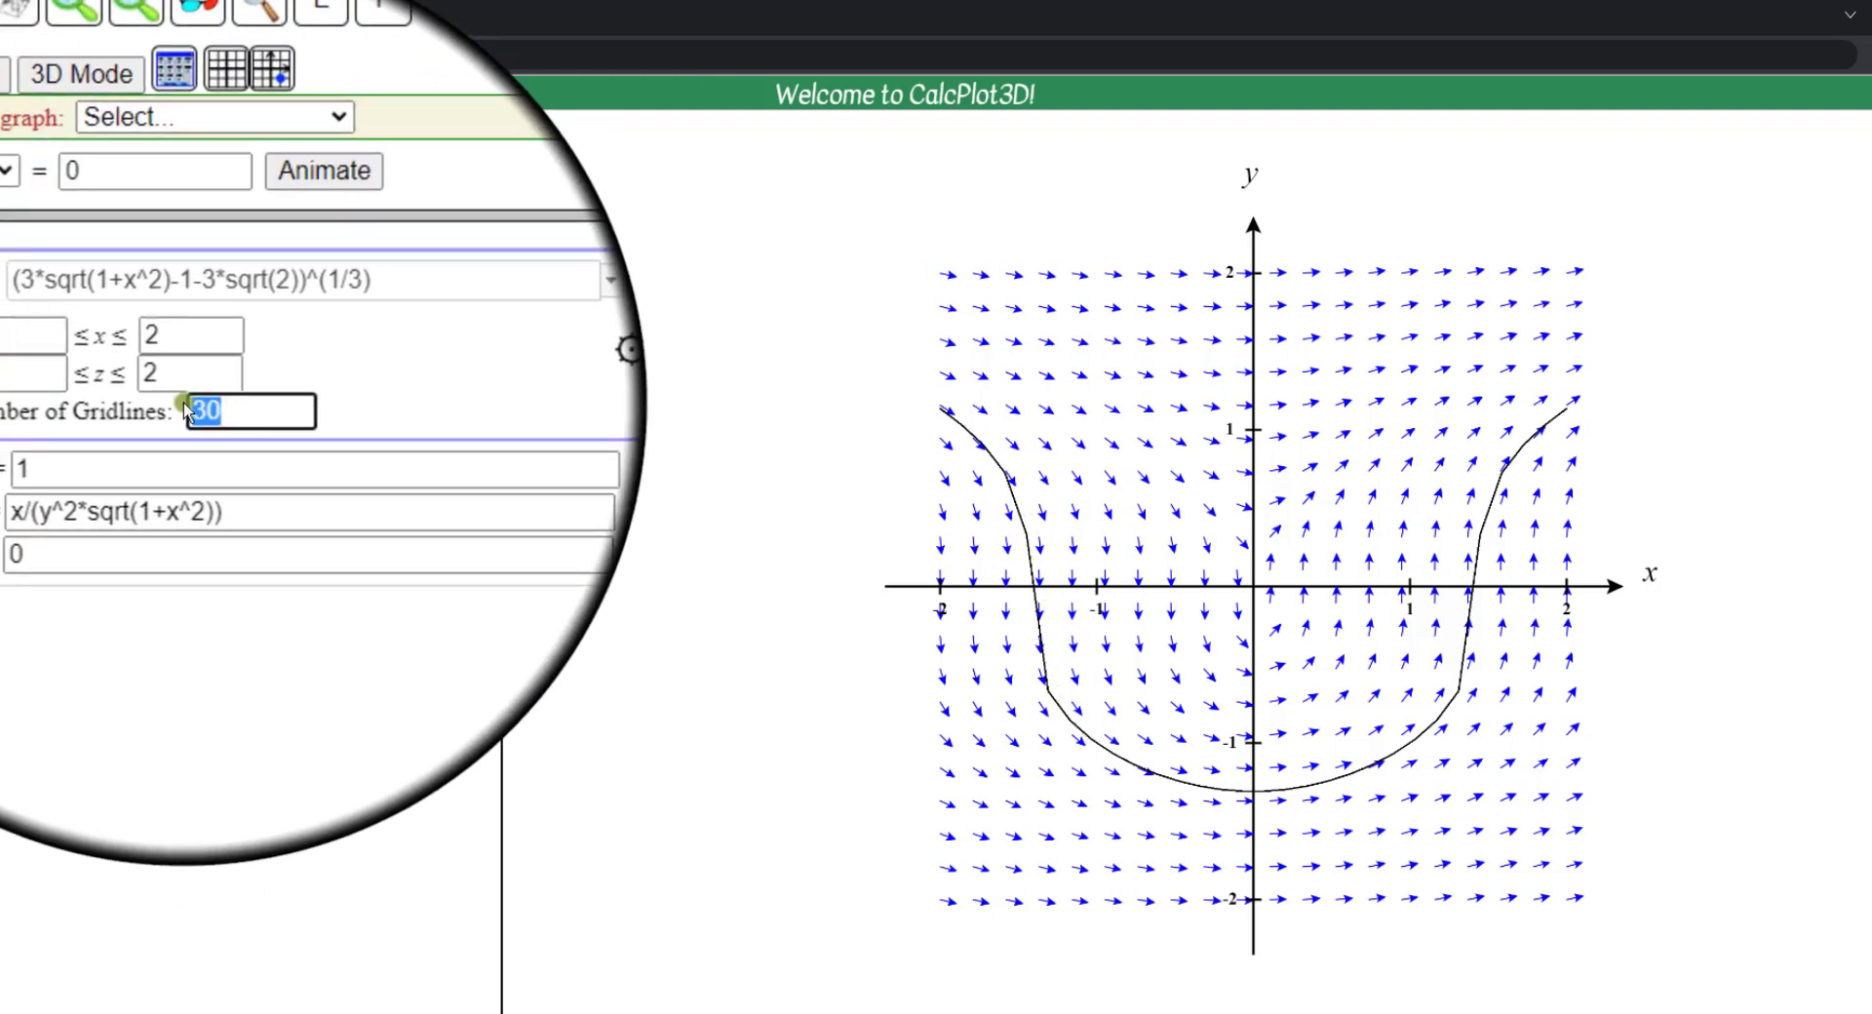
text(100)
key(Return)
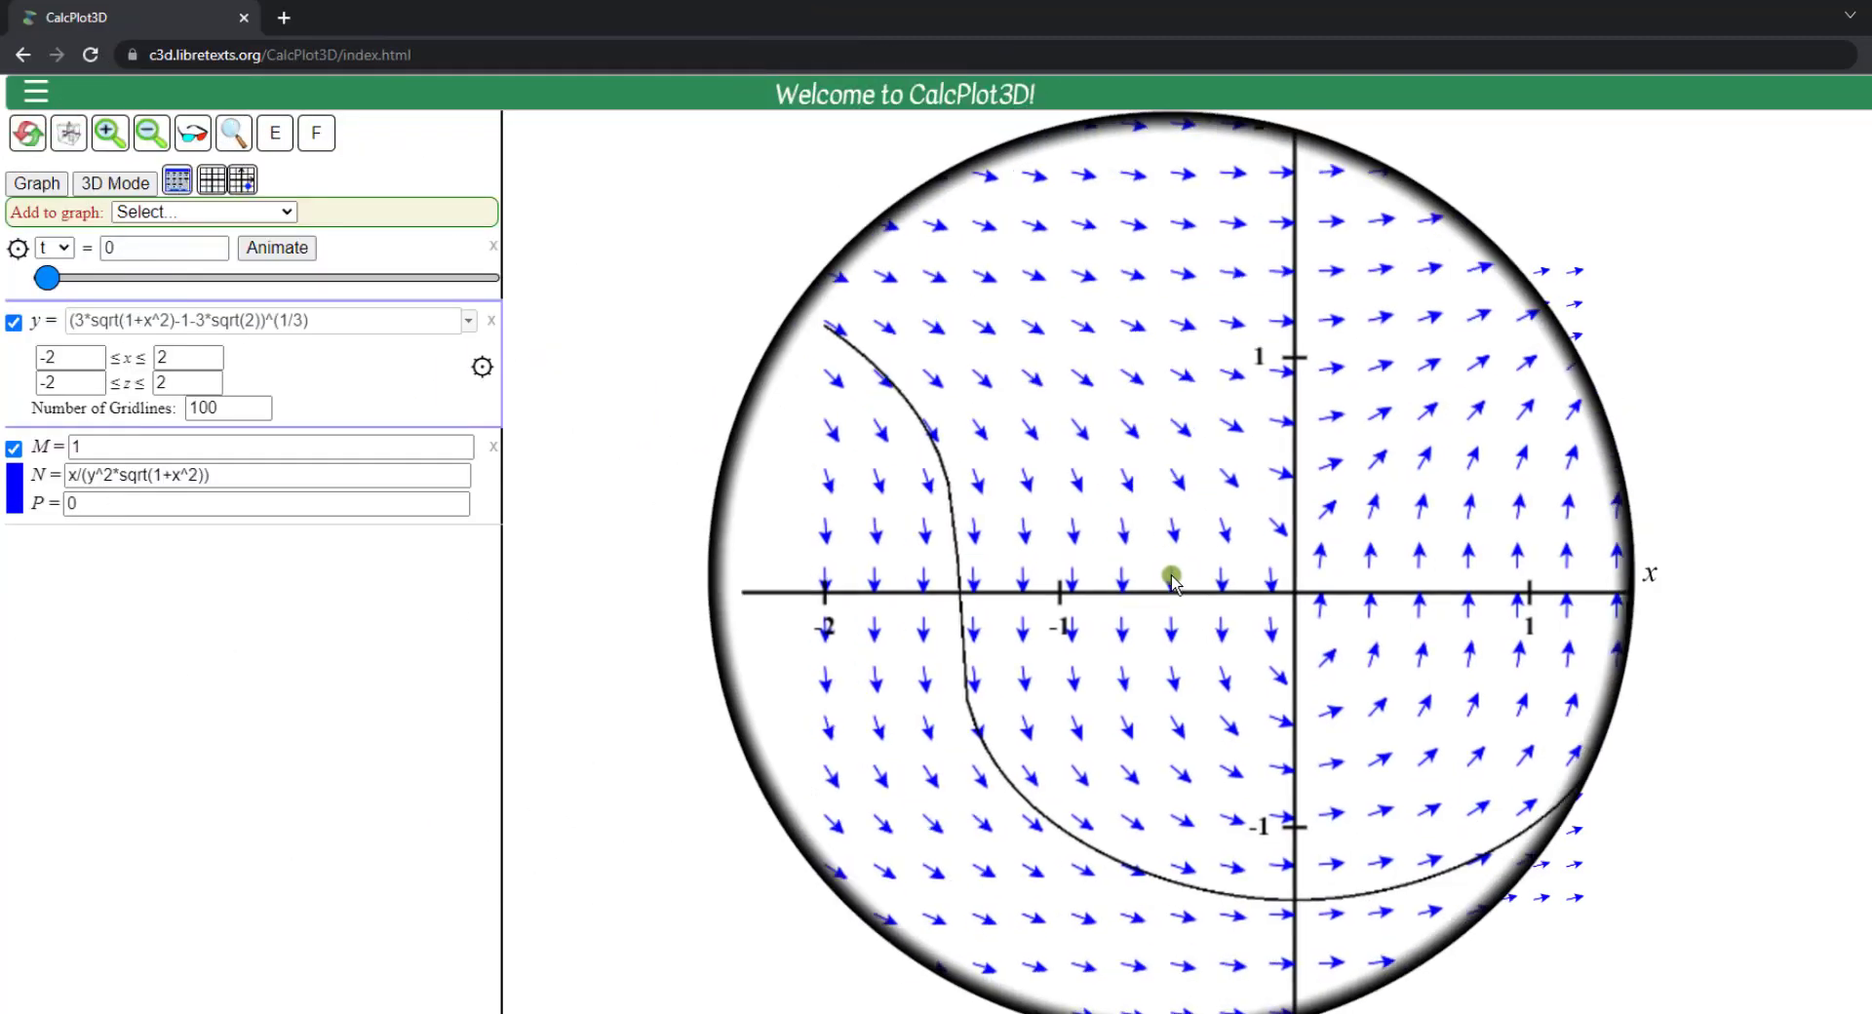
- Set the solution curve's number of gridlines to 200 and check its surface settings
double_click(264, 409)
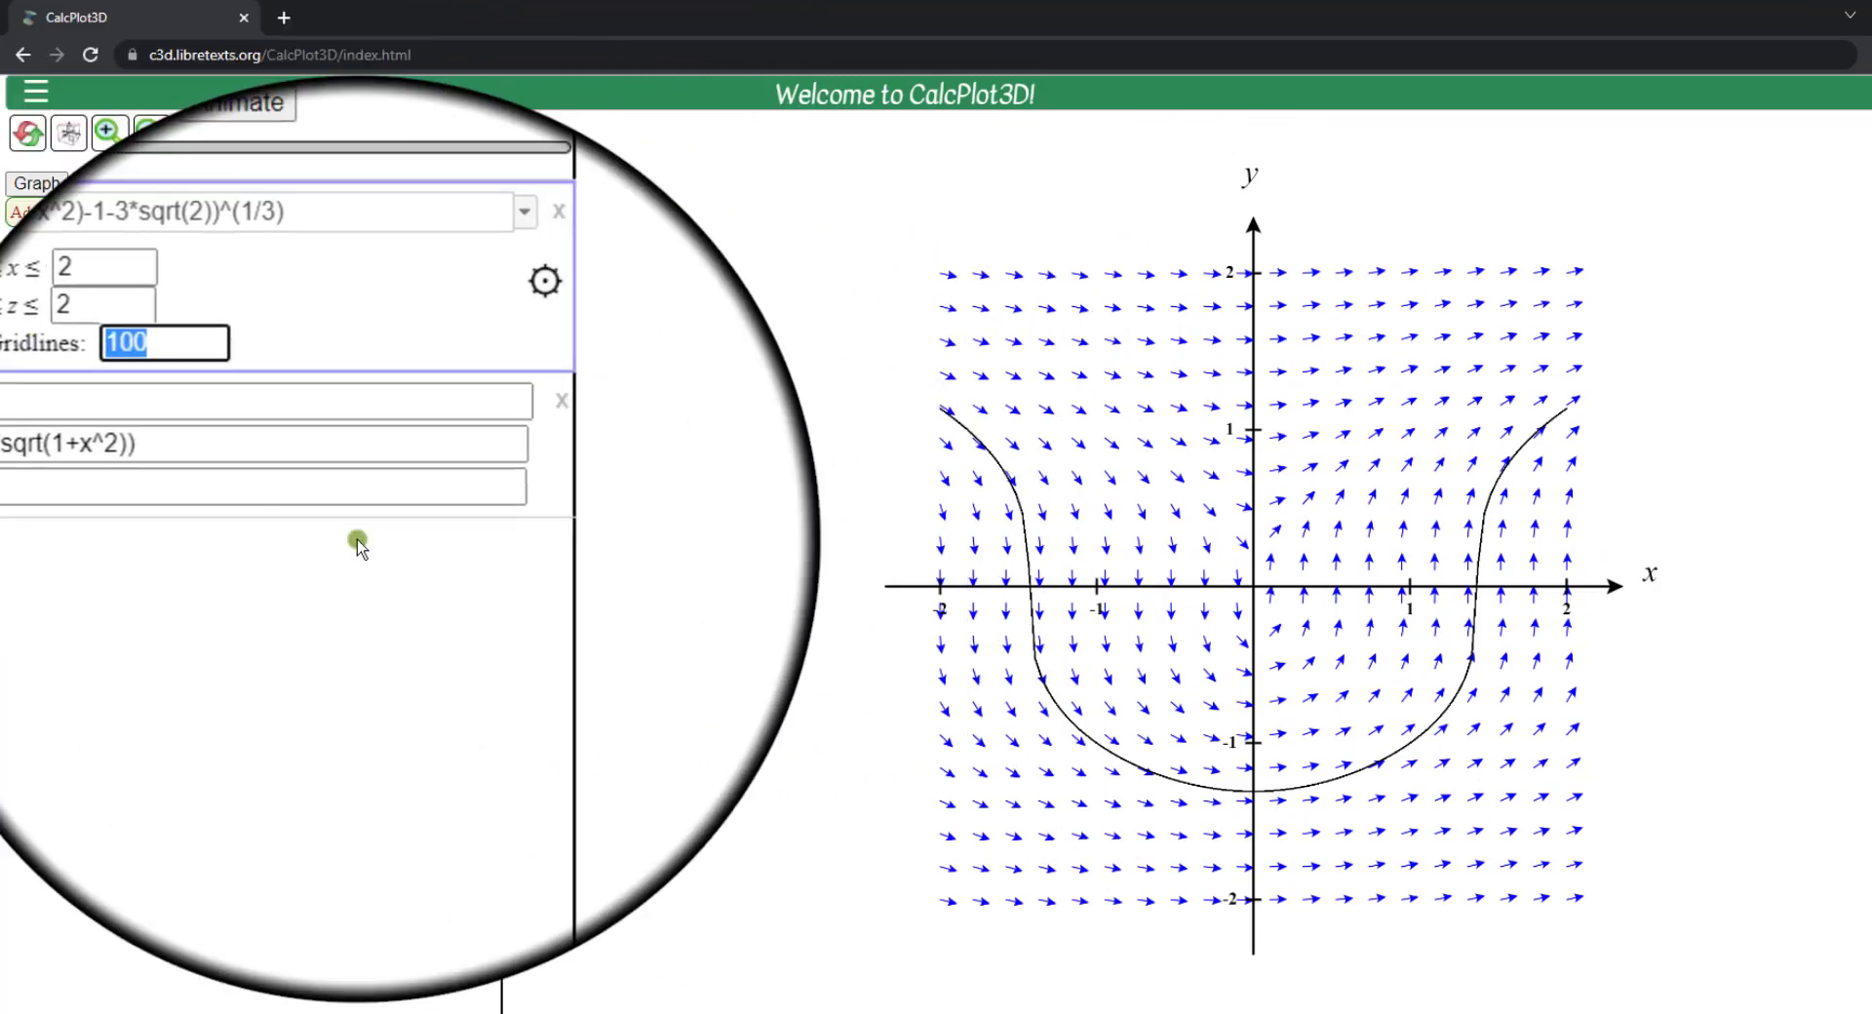
text(200)
key(Return)
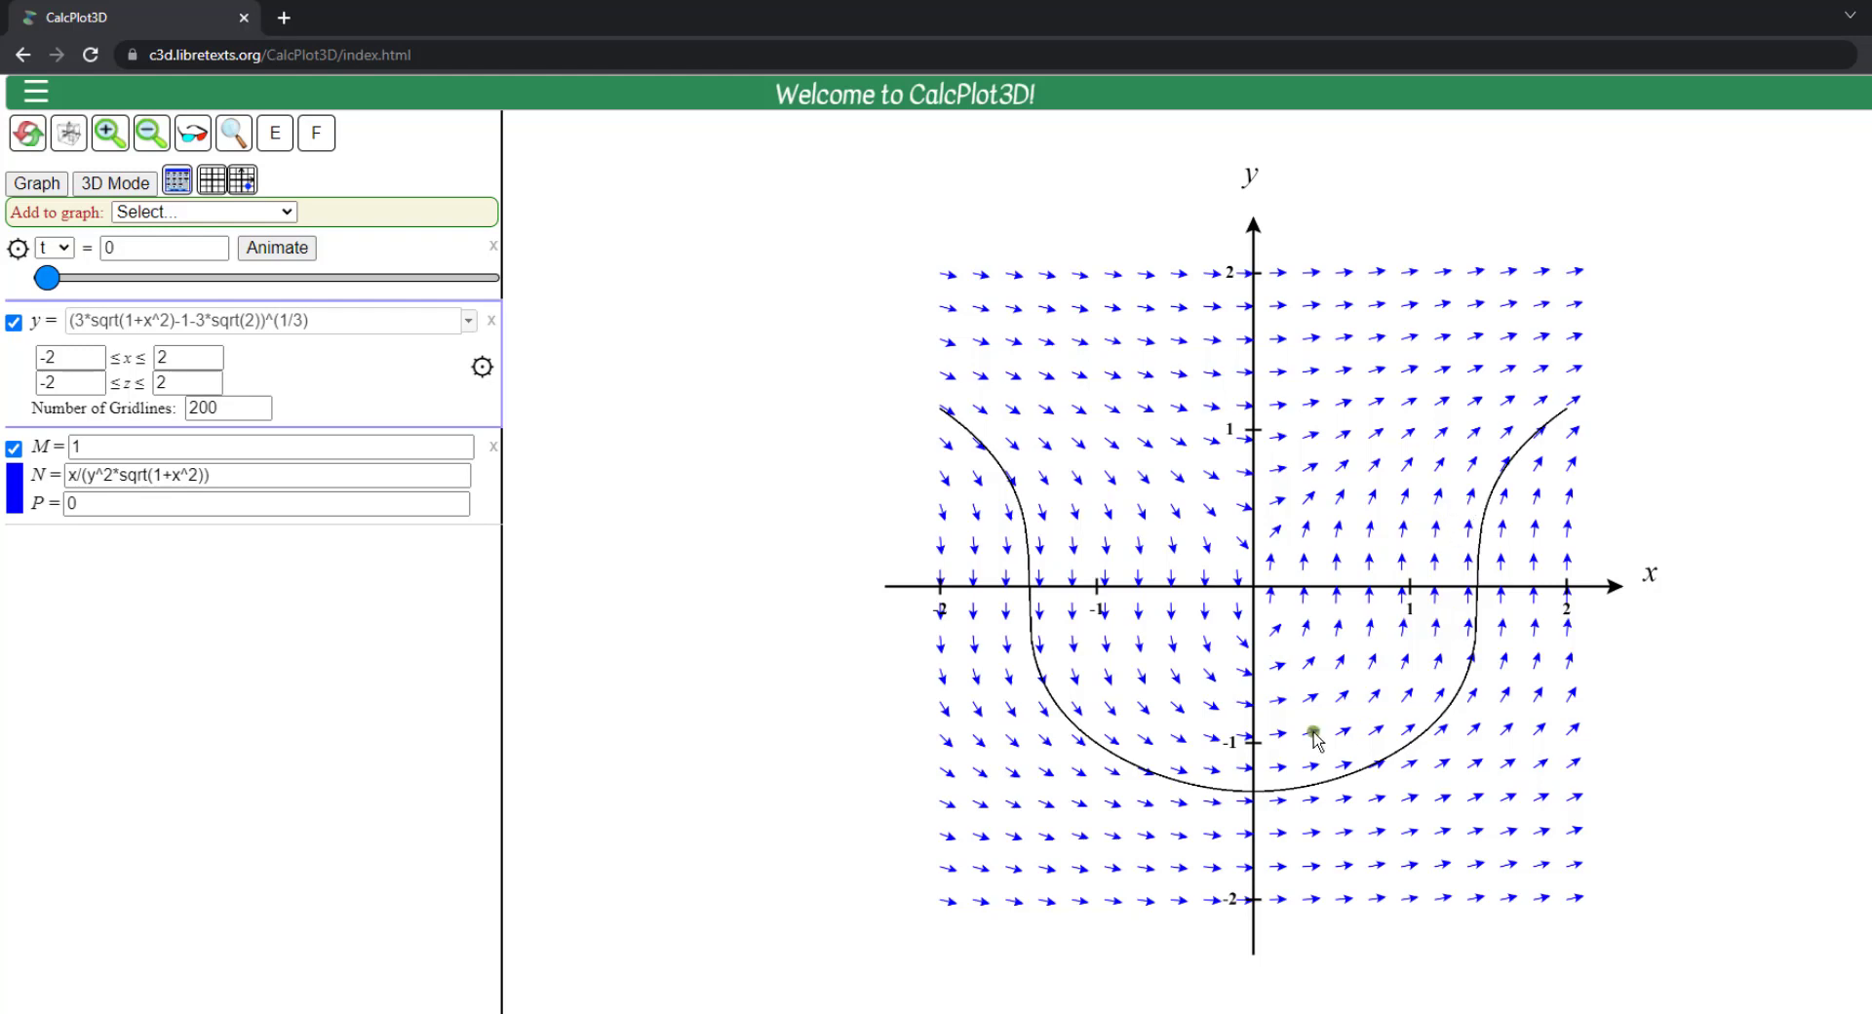
click(481, 367)
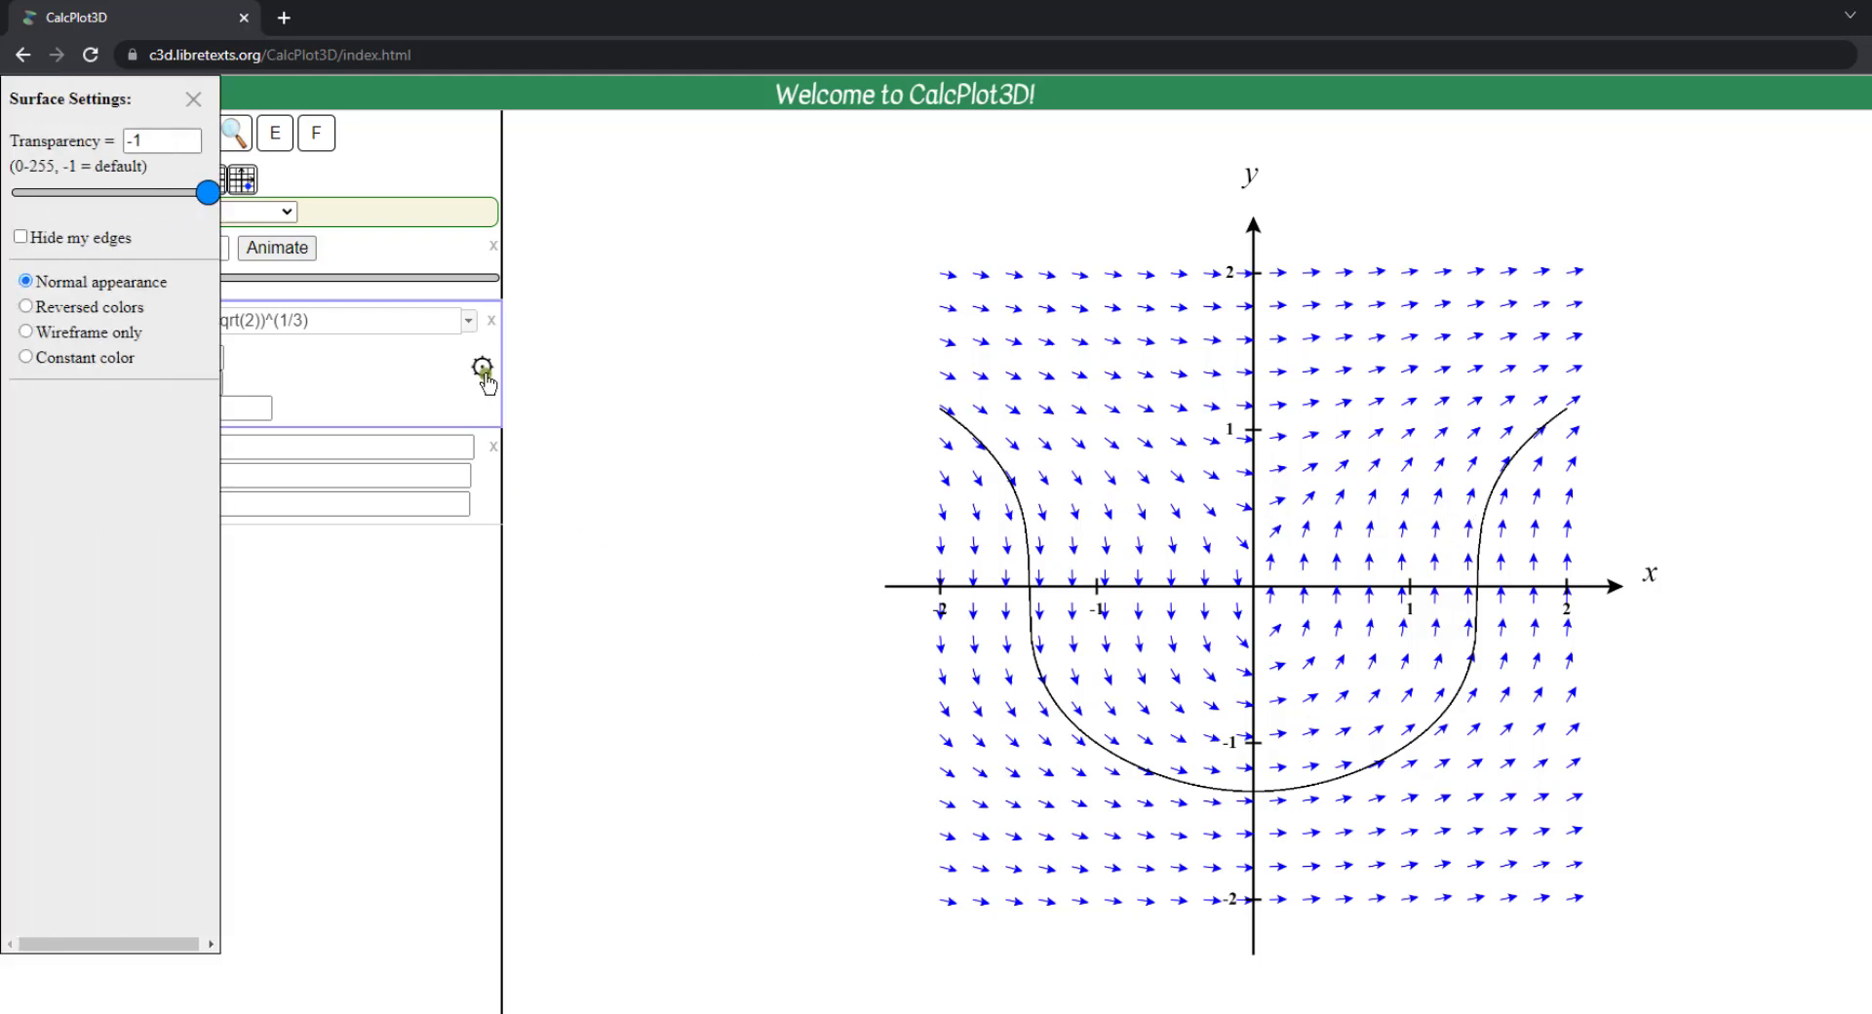
click(419, 376)
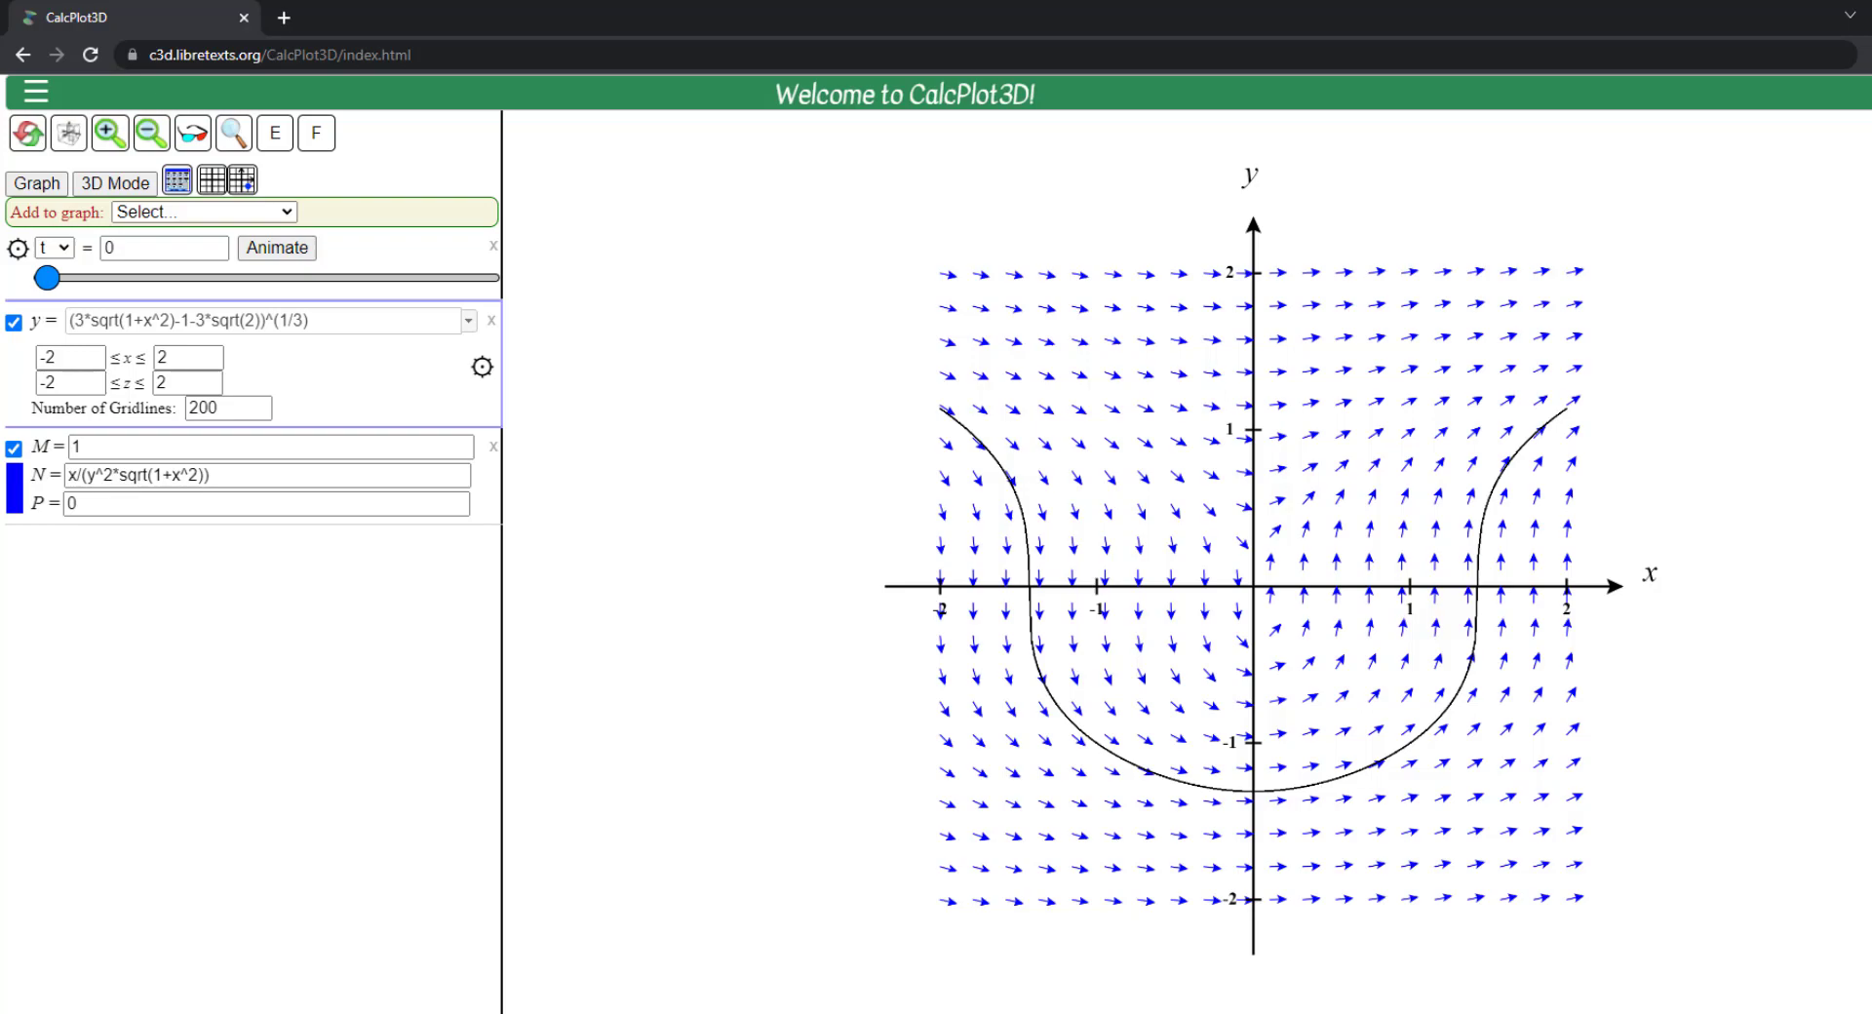
- Bring the second CalcPlot3D window into view, maximize it, and display its y=-1 and x=-1 segments
drag(0, 234, 0, 19)
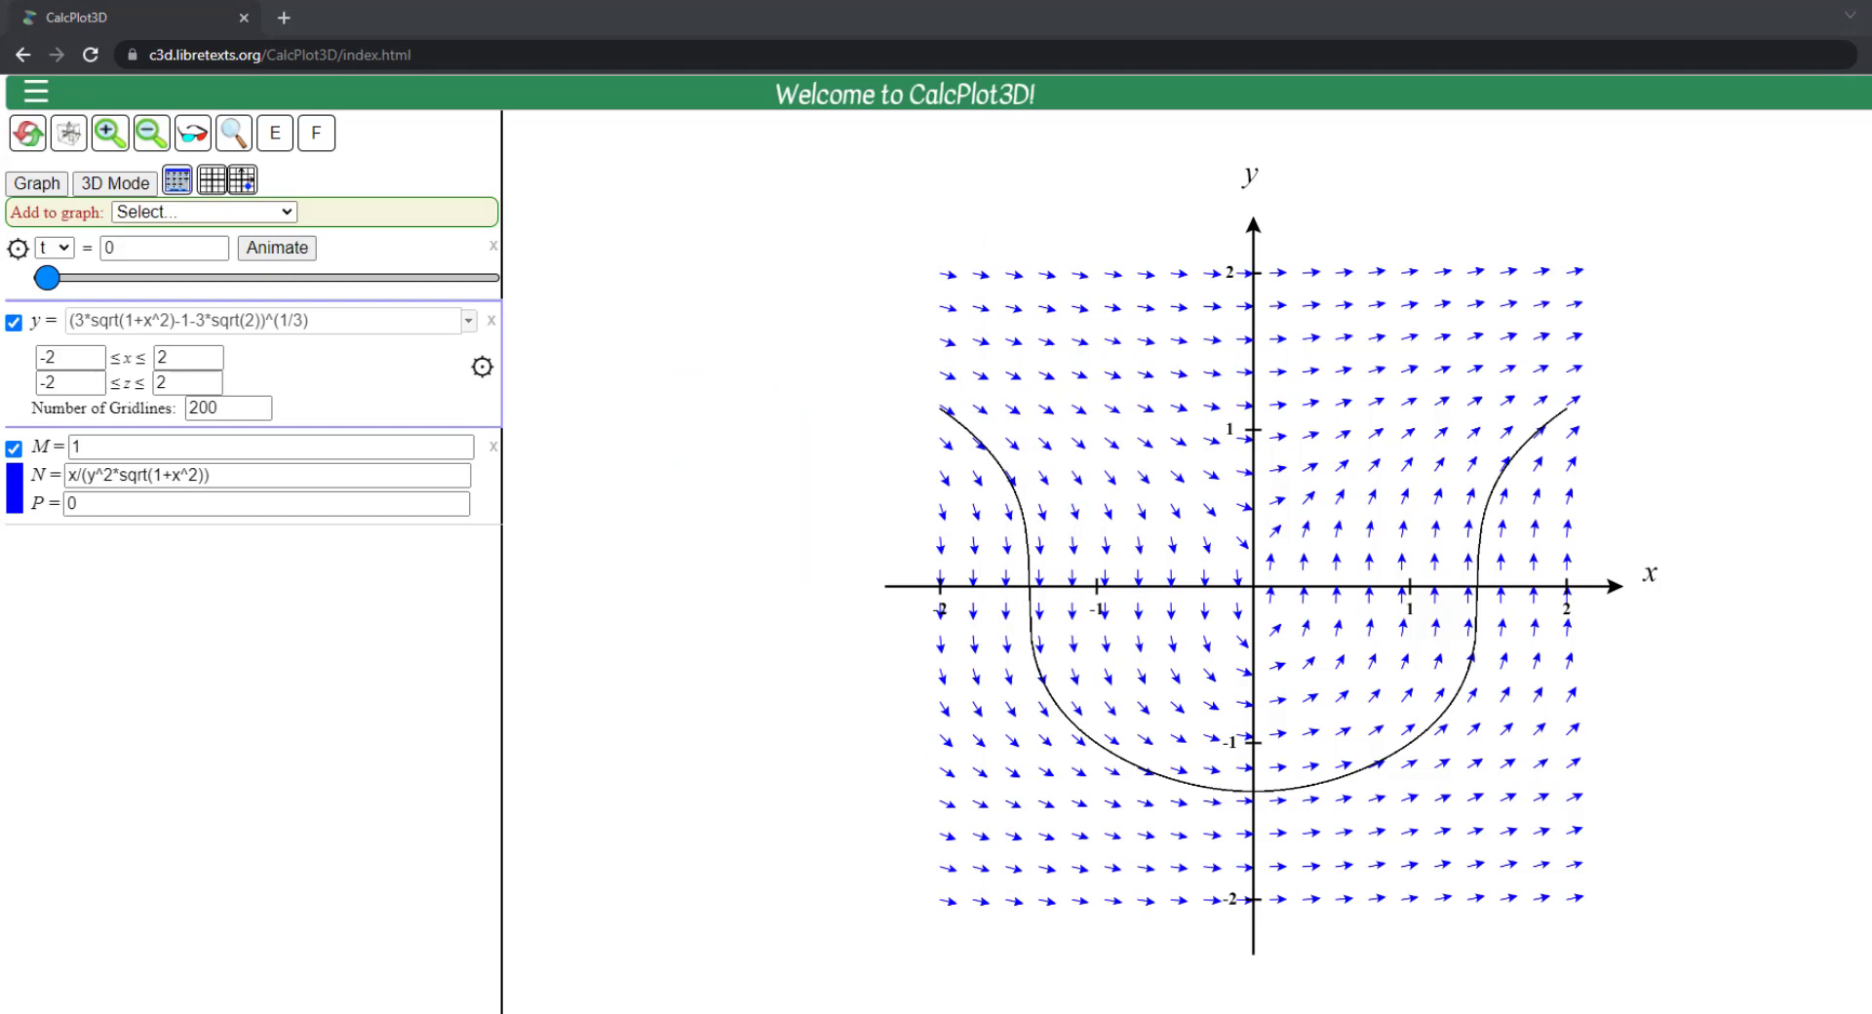
drag(0, 132, 835, 133)
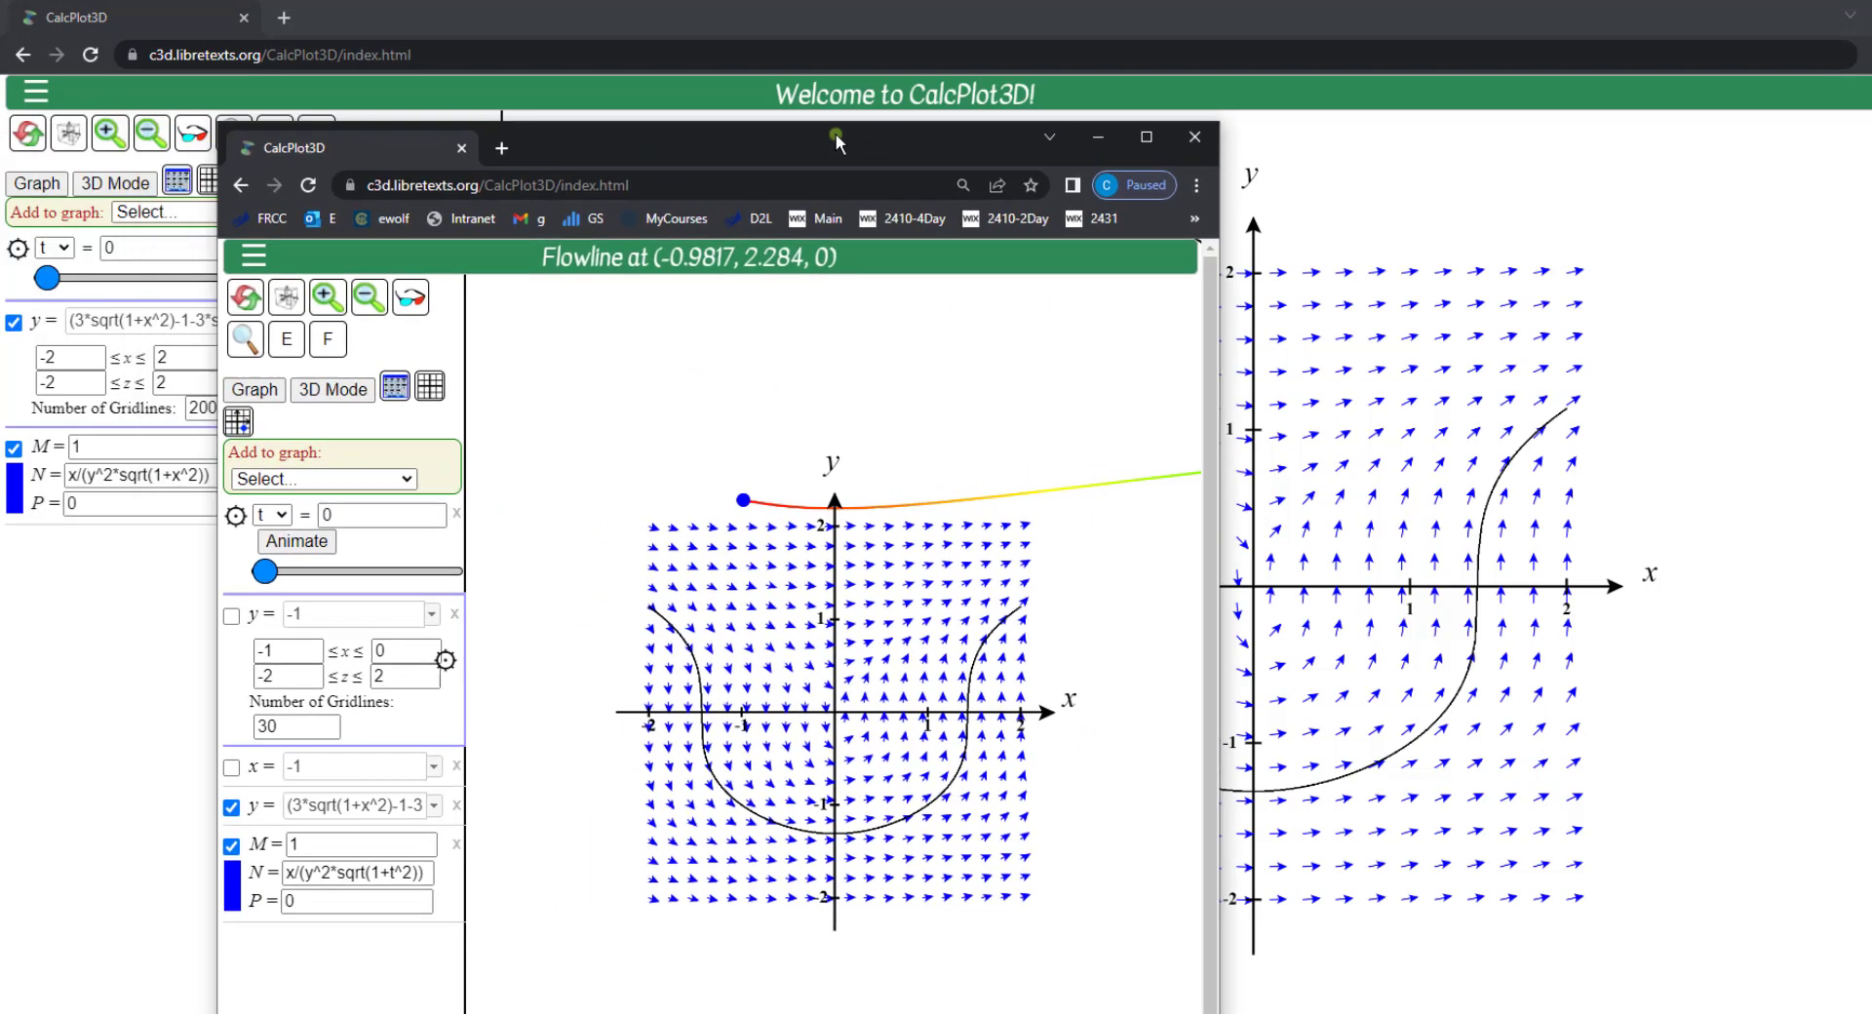
click(1157, 152)
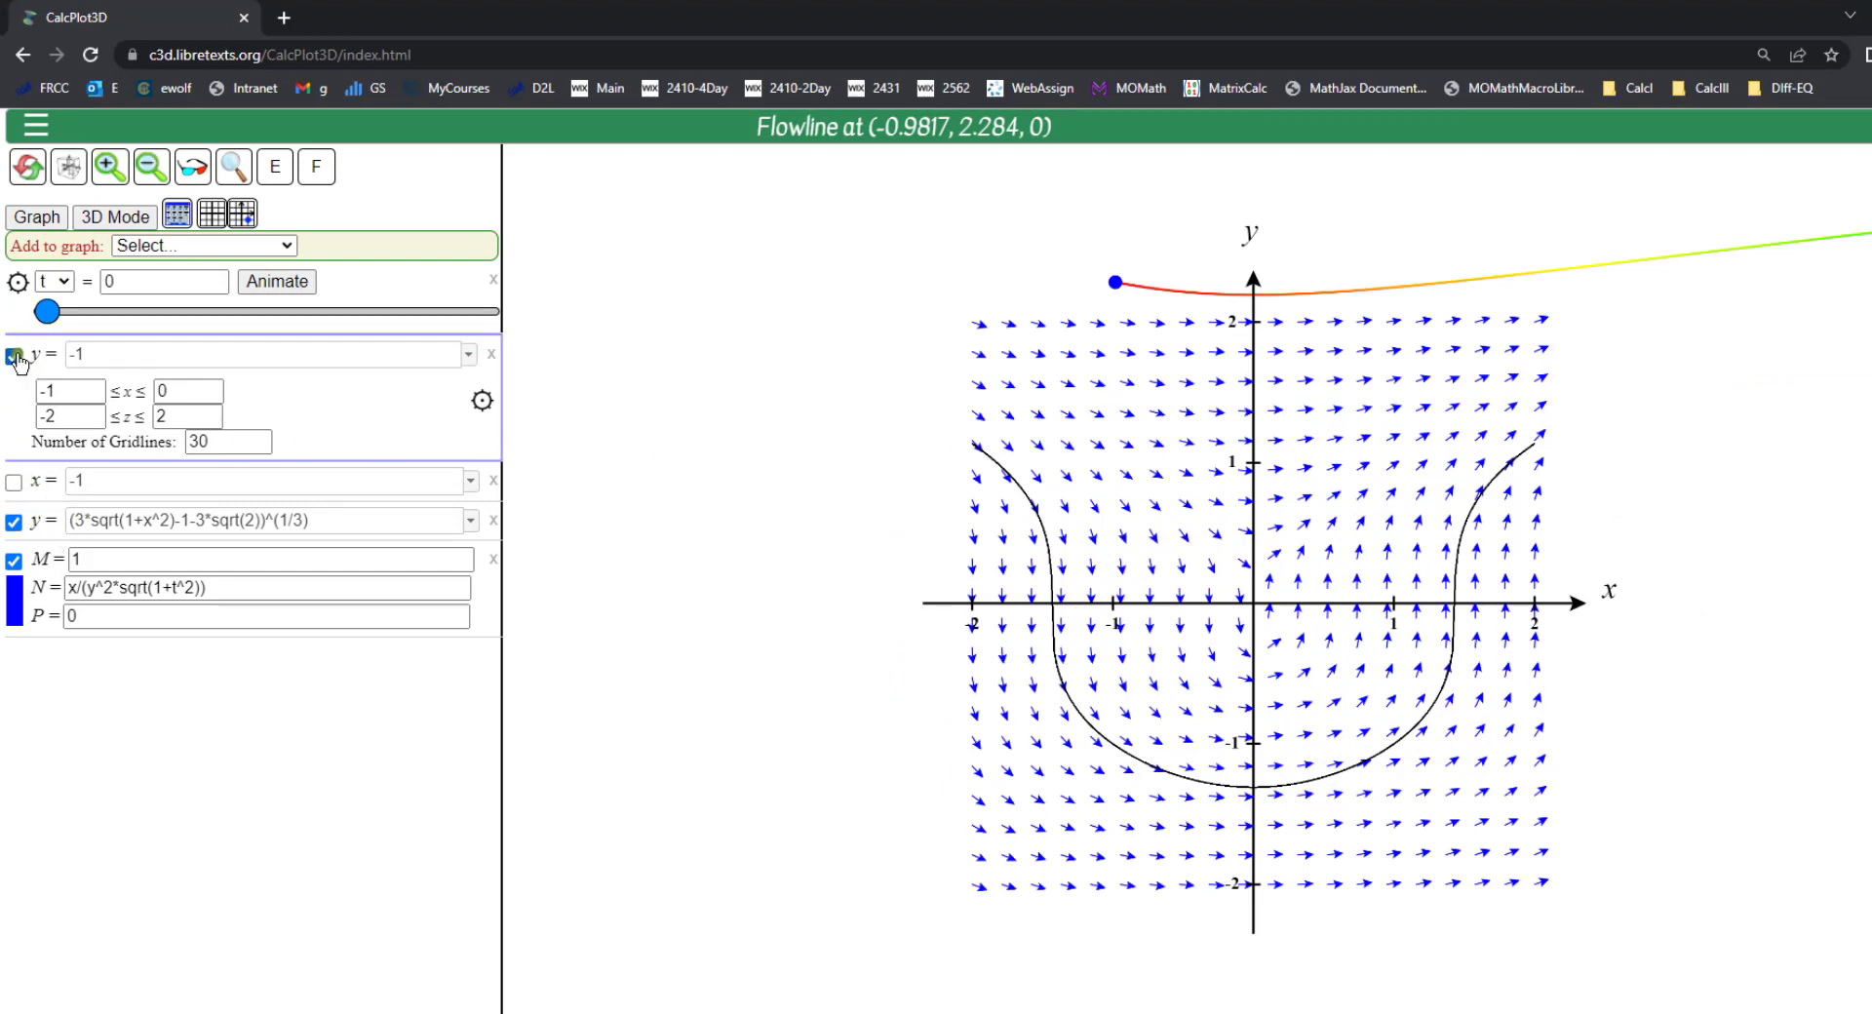
click(13, 481)
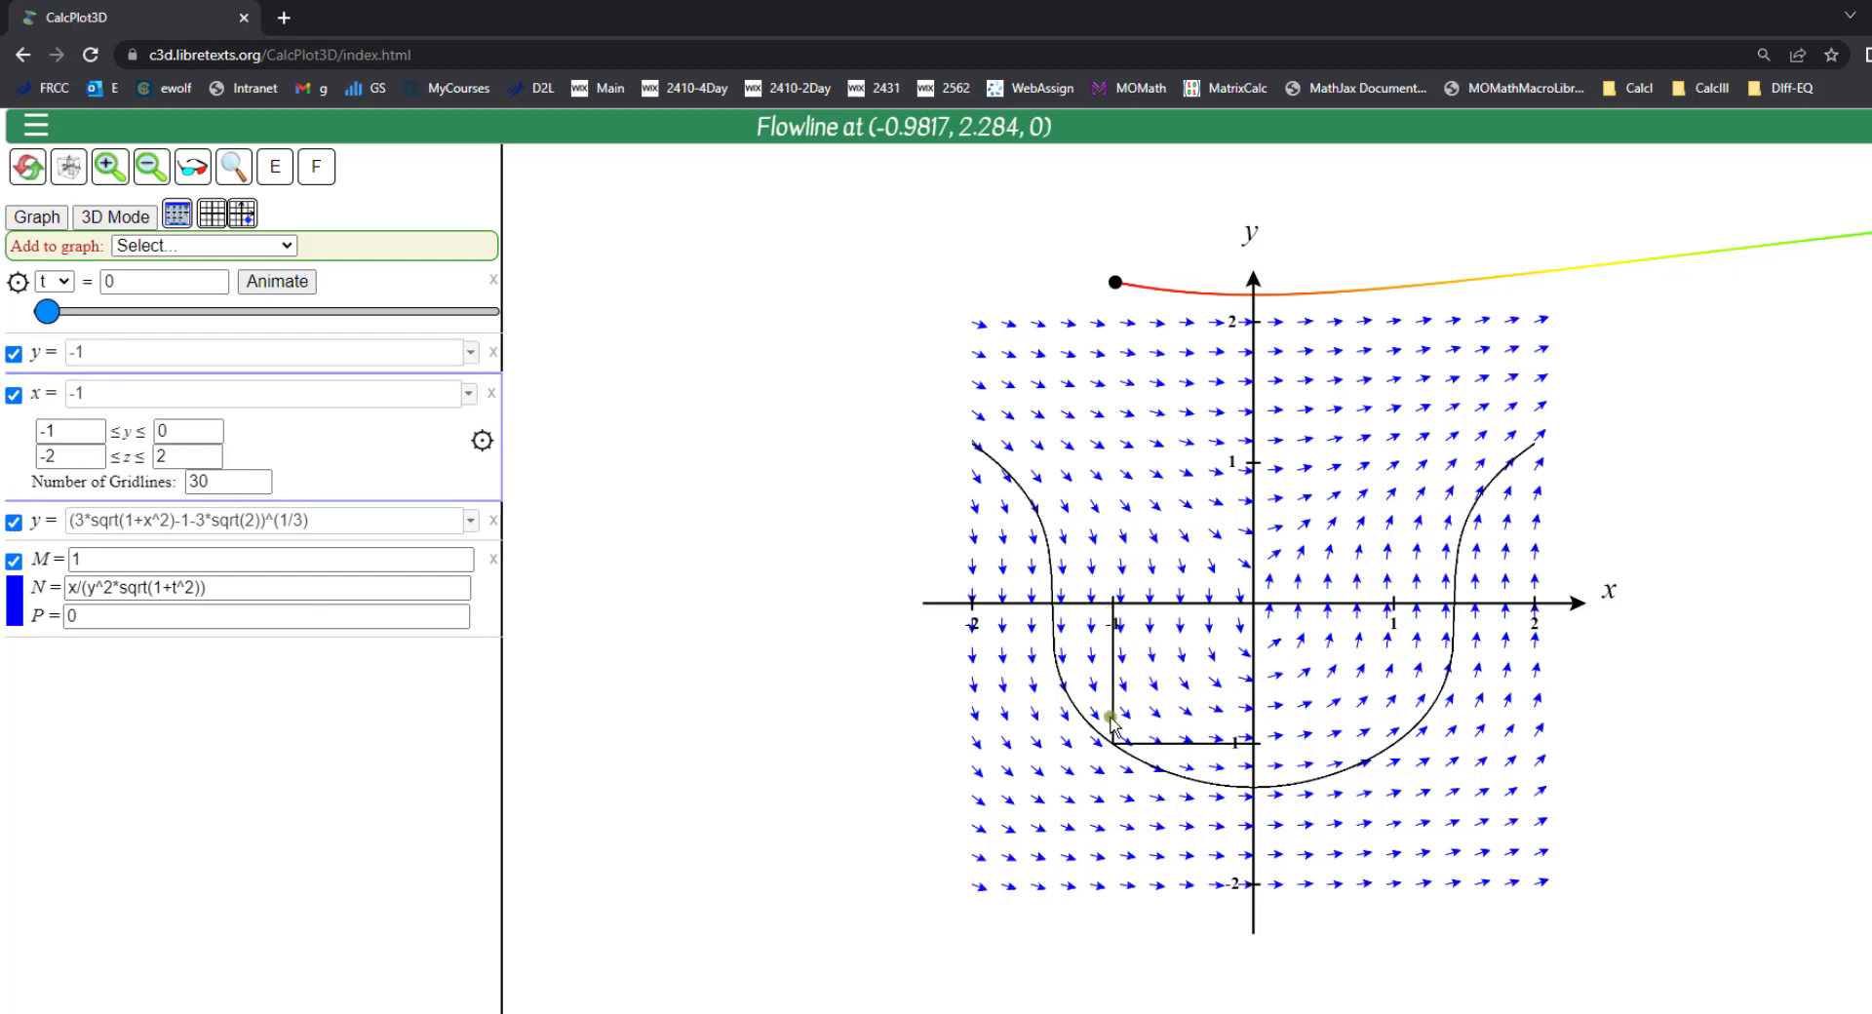